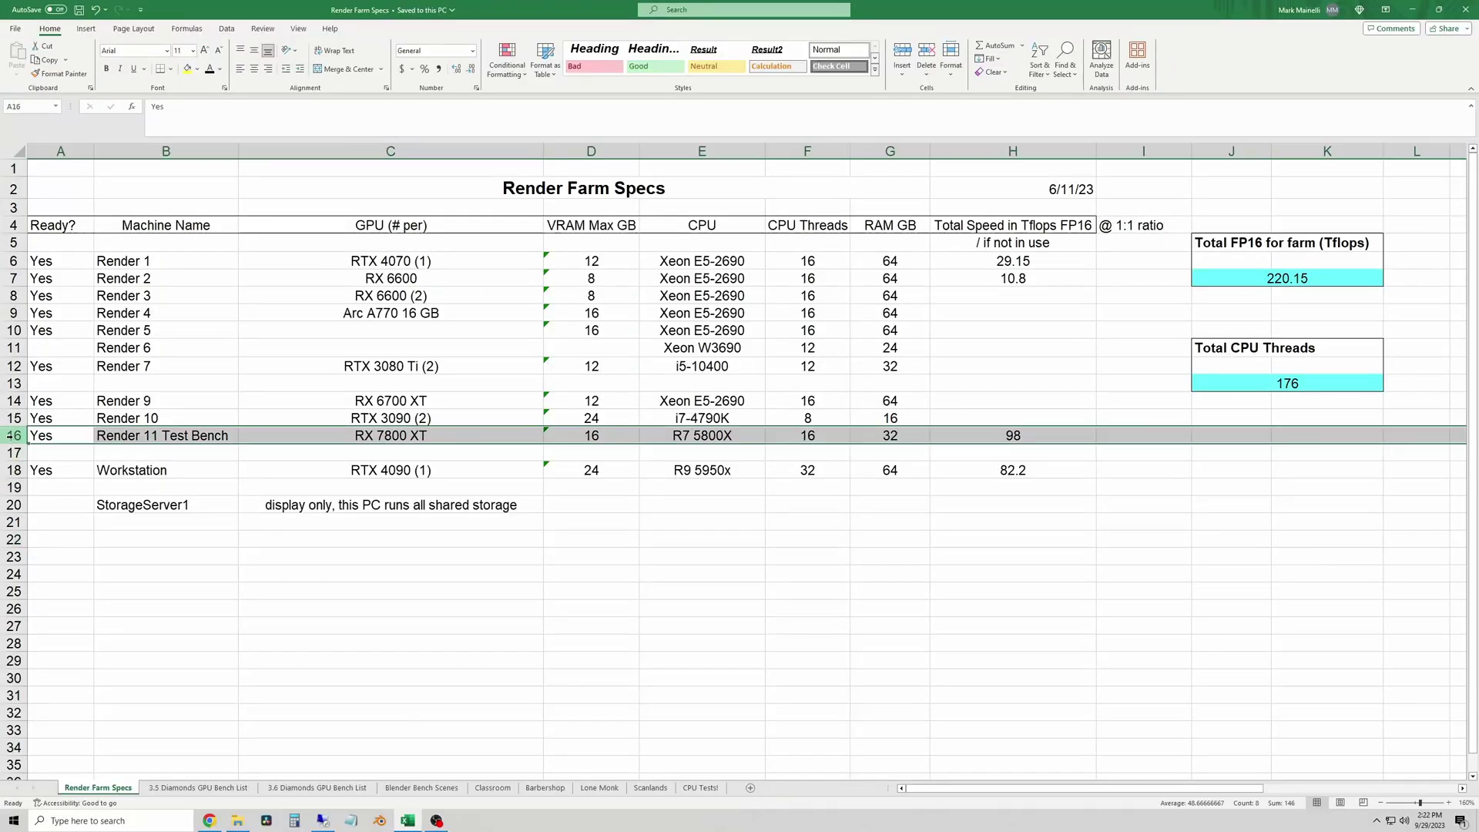
Clear the total speed value for Render 11 Test Bench in the Render Farm Specs sheet and select that machine's row
click(1059, 438)
key(Delete)
click(1143, 521)
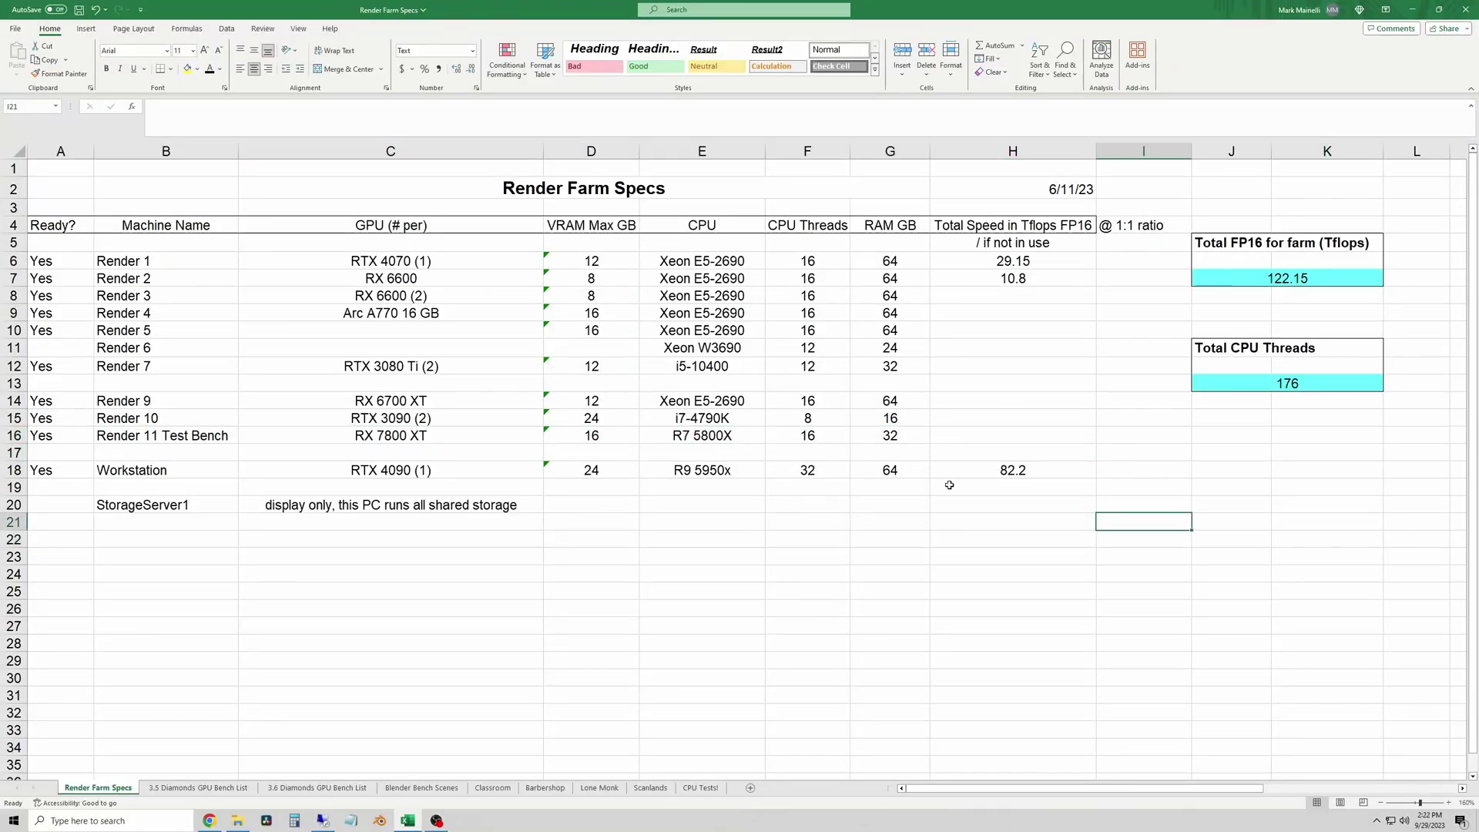
click(6, 435)
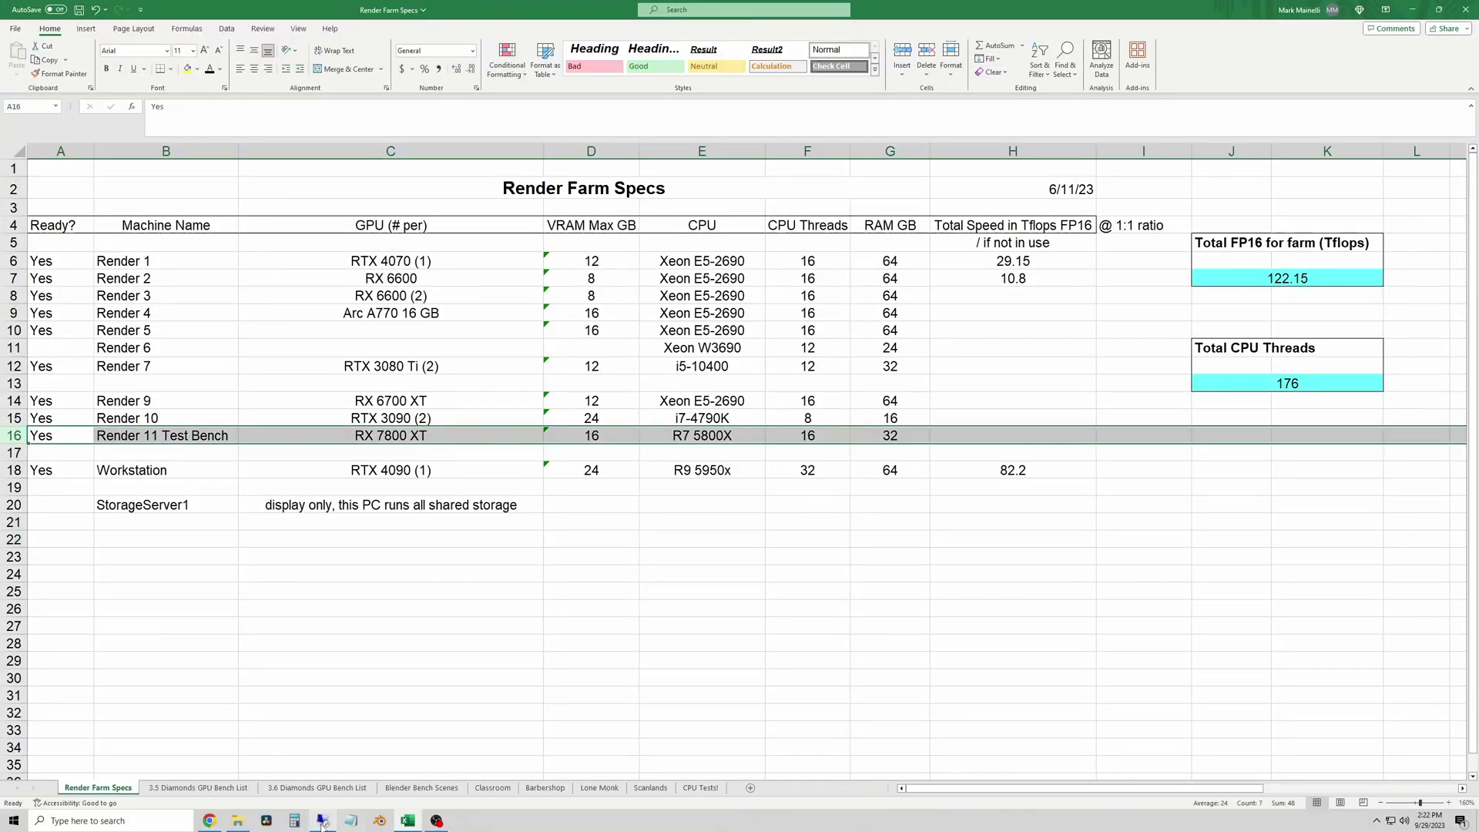
Show the Classroom benchmark sheet and highlight the RX 7800 XT row with the HIP-RT result
click(492, 787)
click(523, 671)
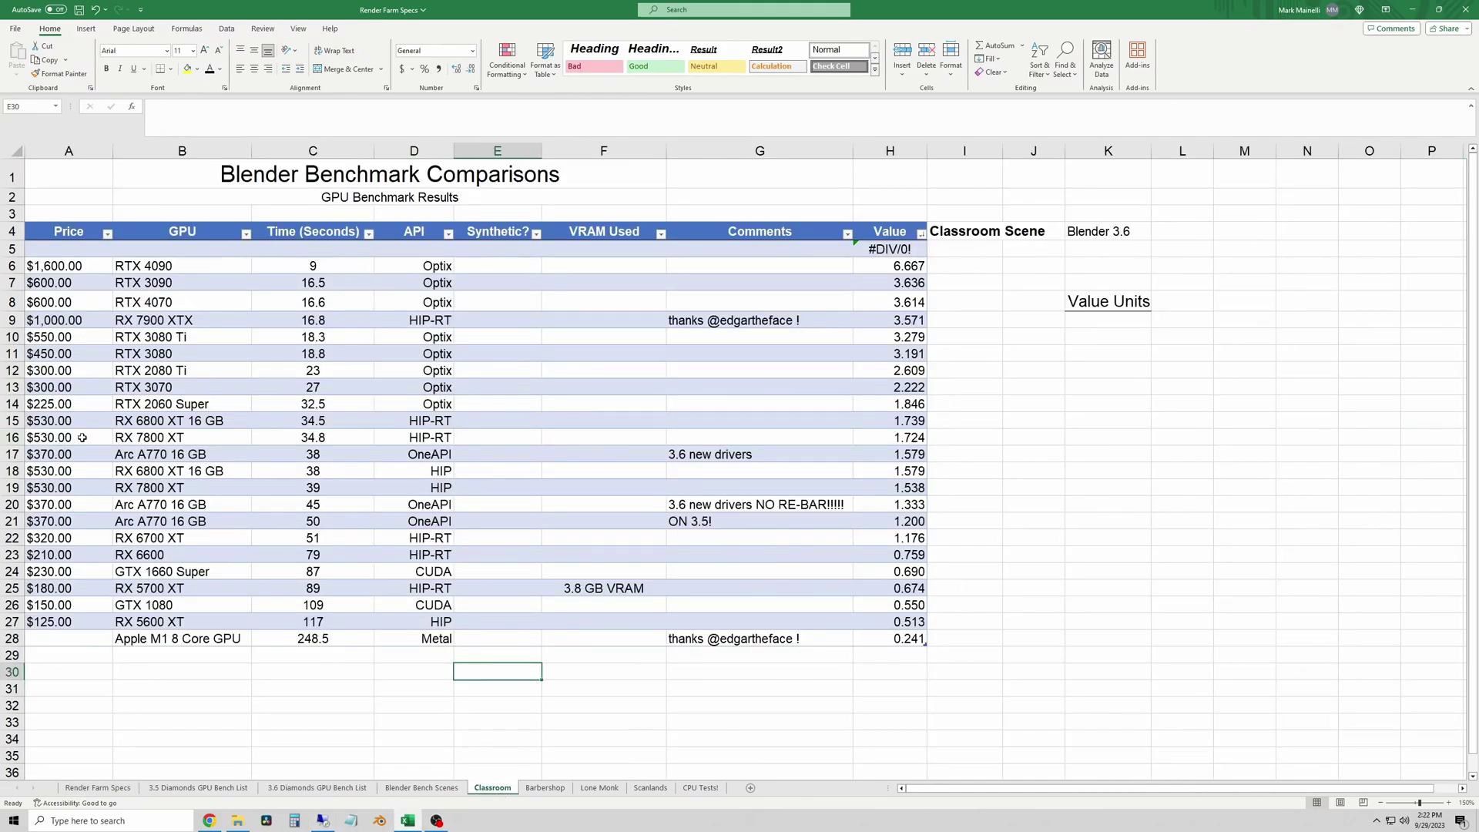
click(12, 437)
Switch to Blender on the render11 remote machine and open classroom.blend from the Blender Benchmark Scenes folder
click(323, 820)
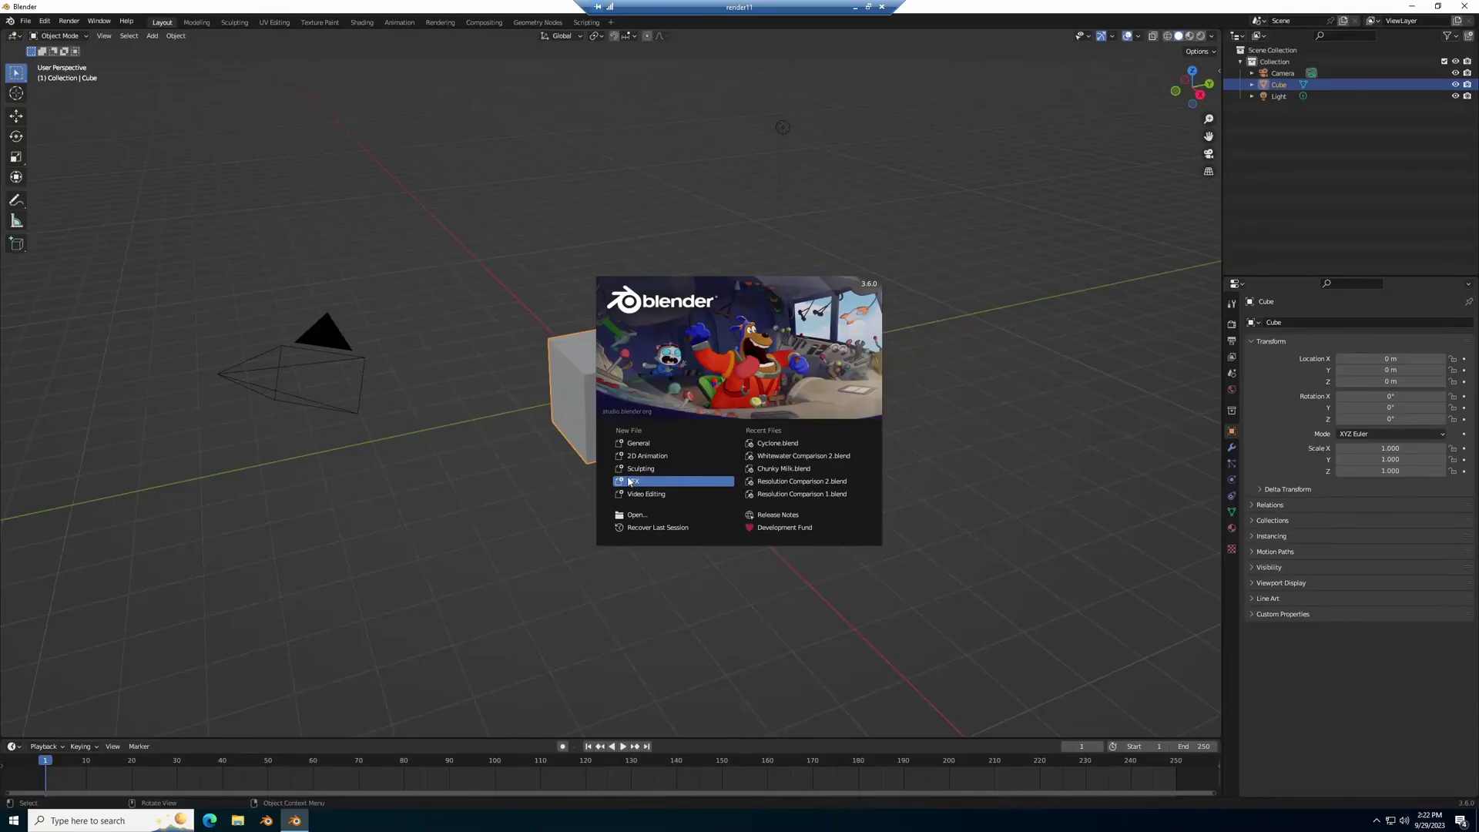
click(641, 516)
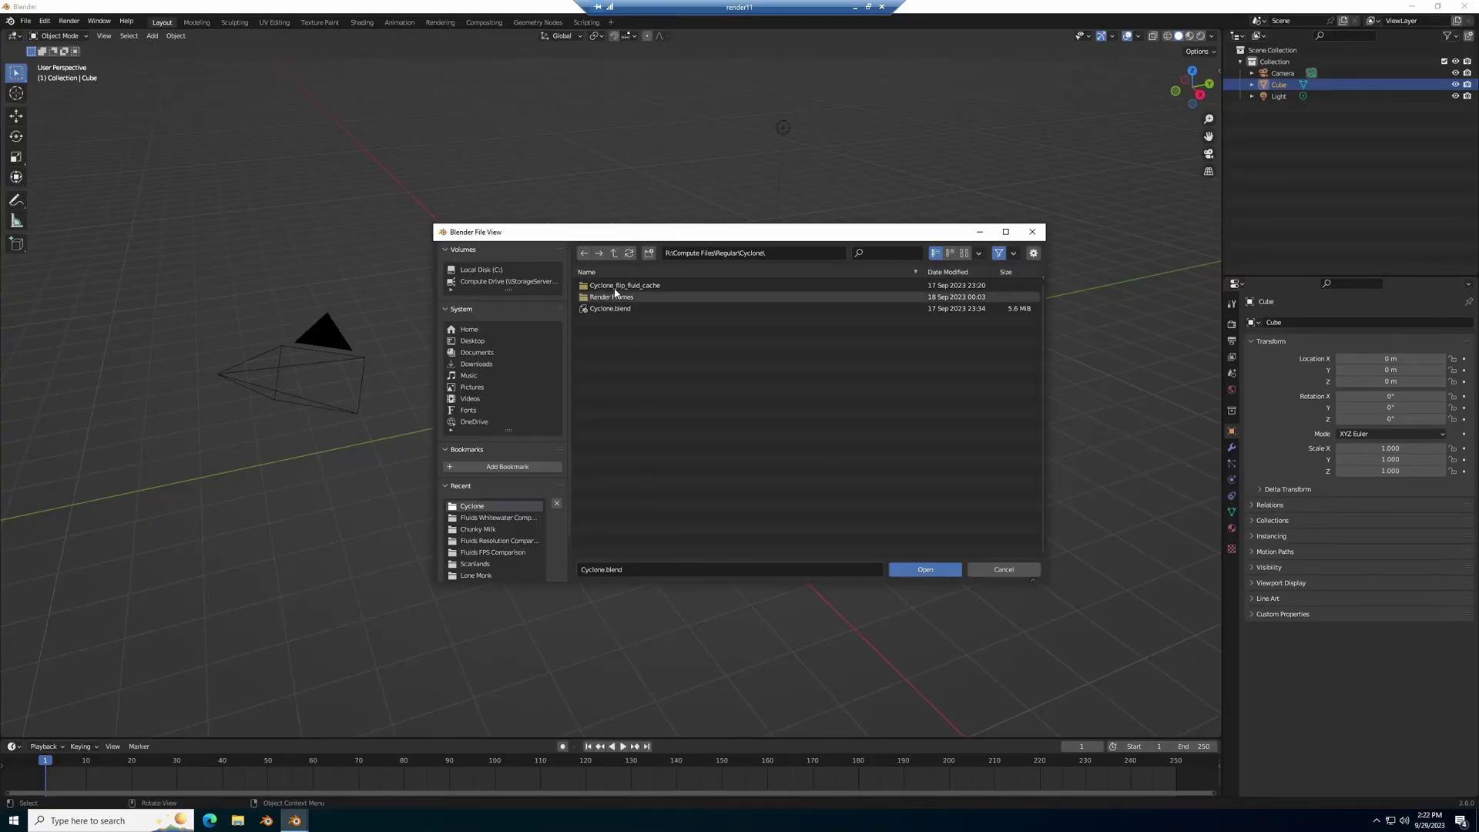
click(505, 281)
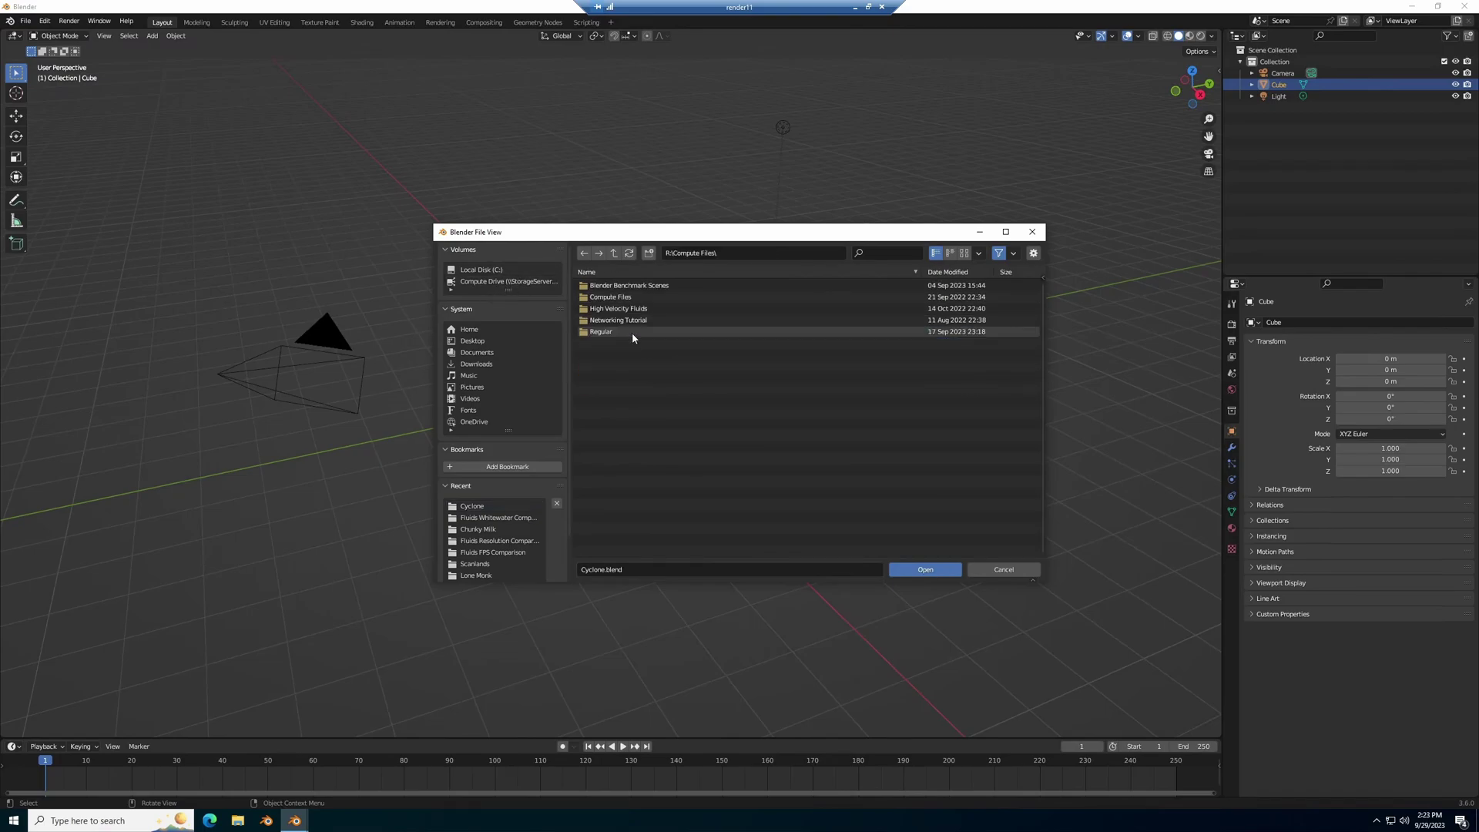
click(610, 332)
click(628, 287)
double_click(608, 319)
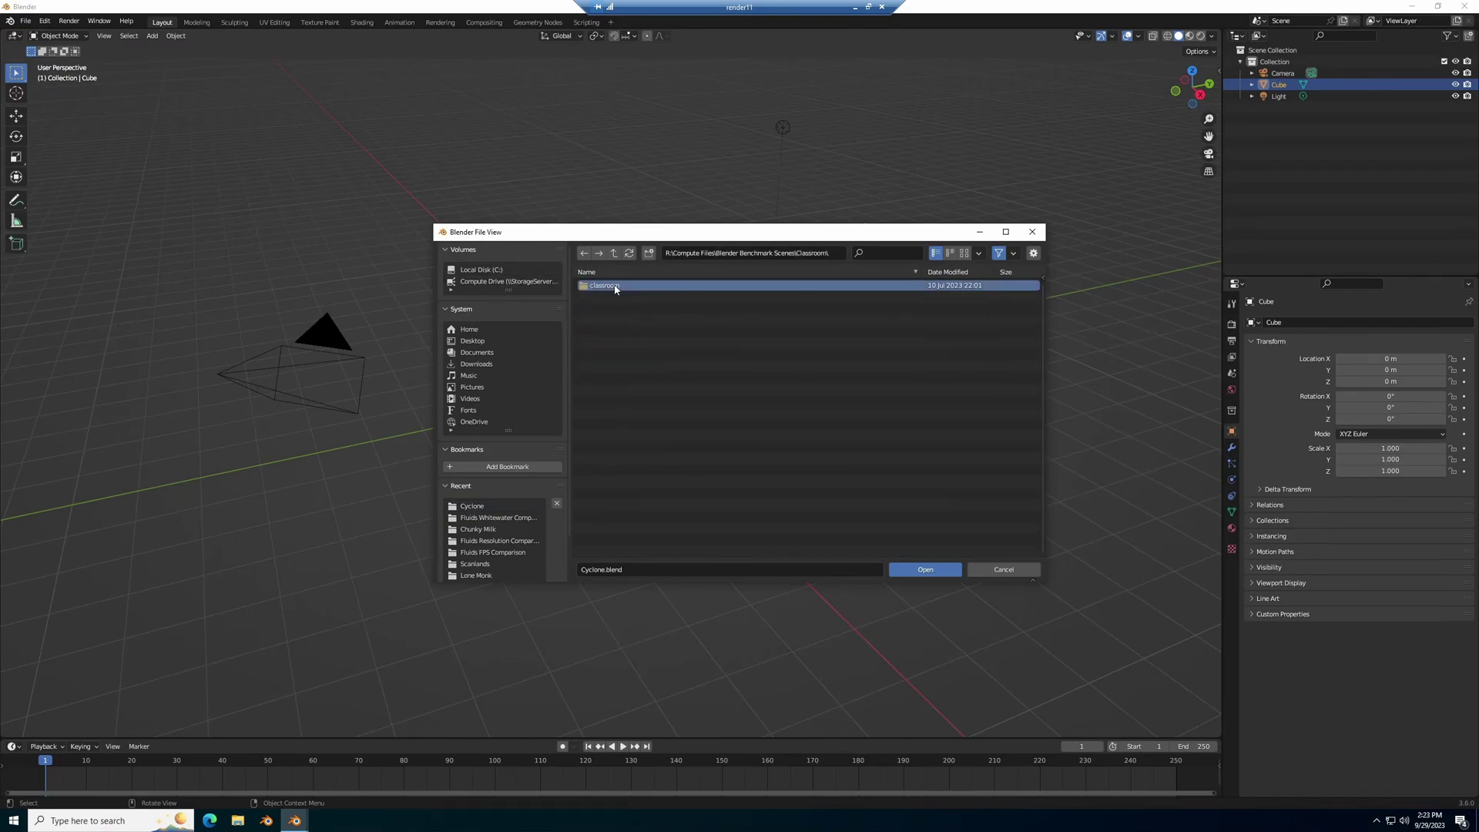
double_click(616, 308)
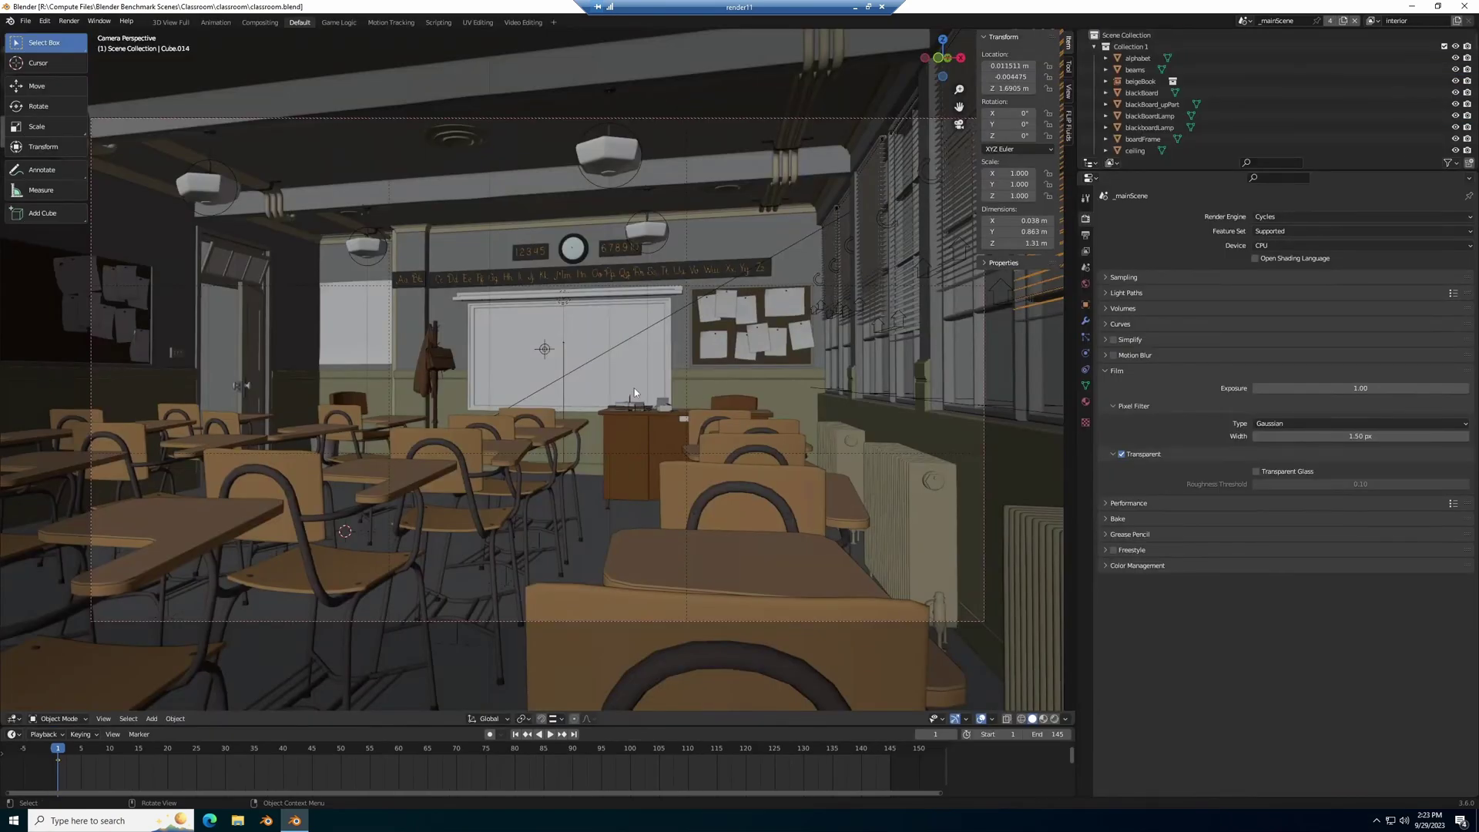
Set the scene's render device to GPU Compute and choose HIP as the Cycles render device type in the preferences
click(1294, 246)
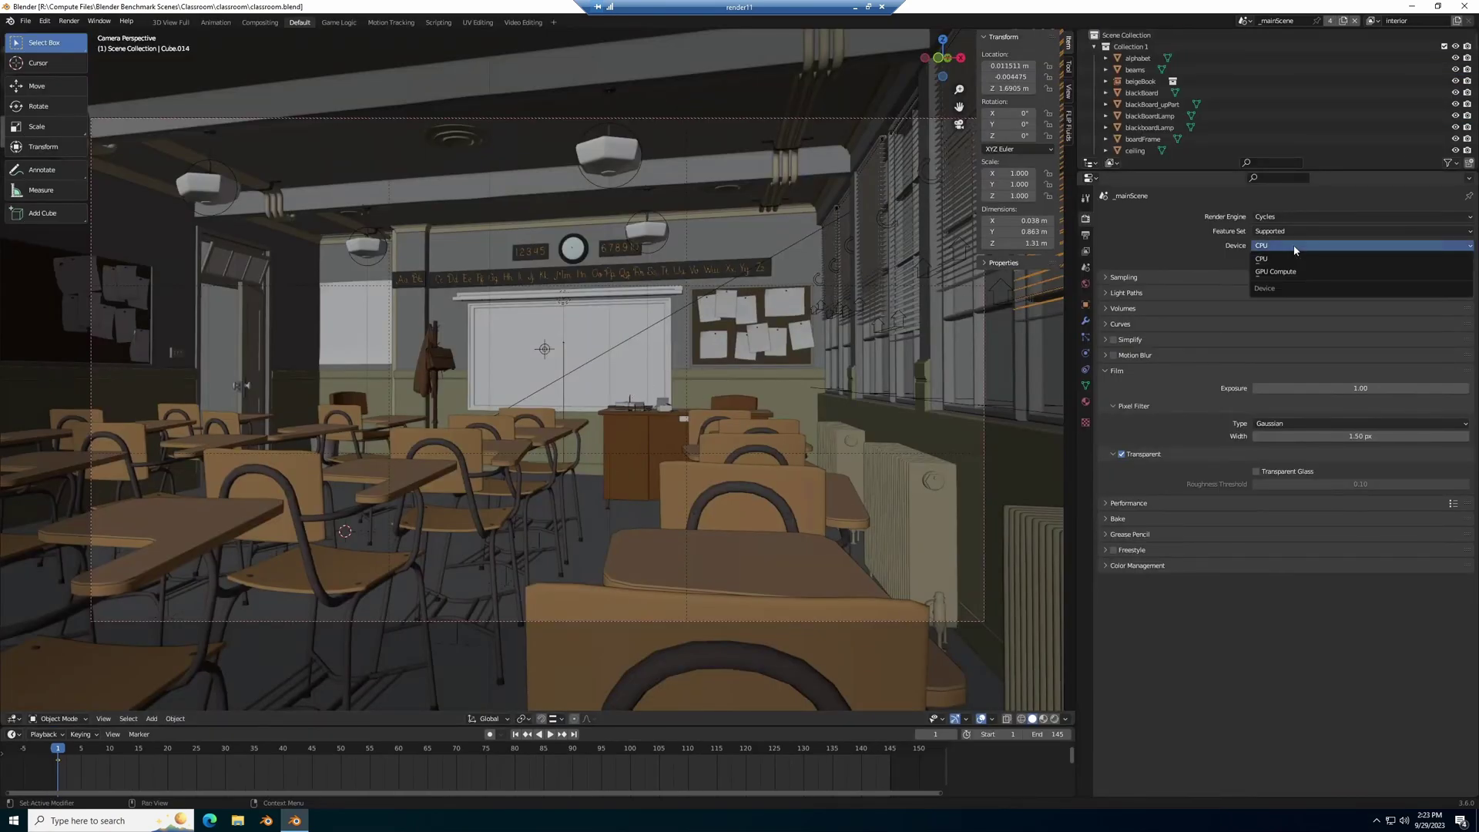
click(1294, 275)
click(44, 21)
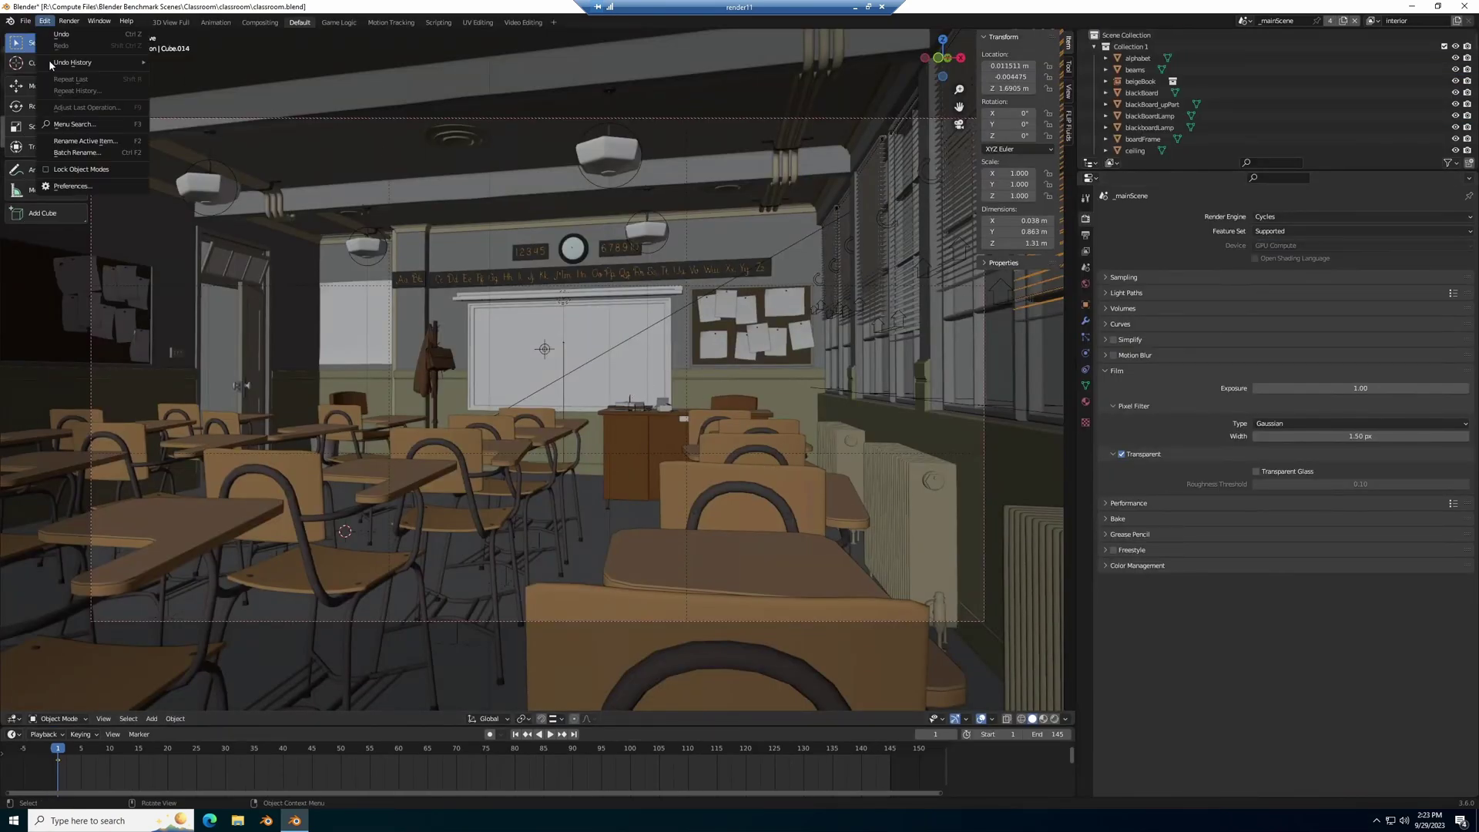
click(65, 187)
click(275, 61)
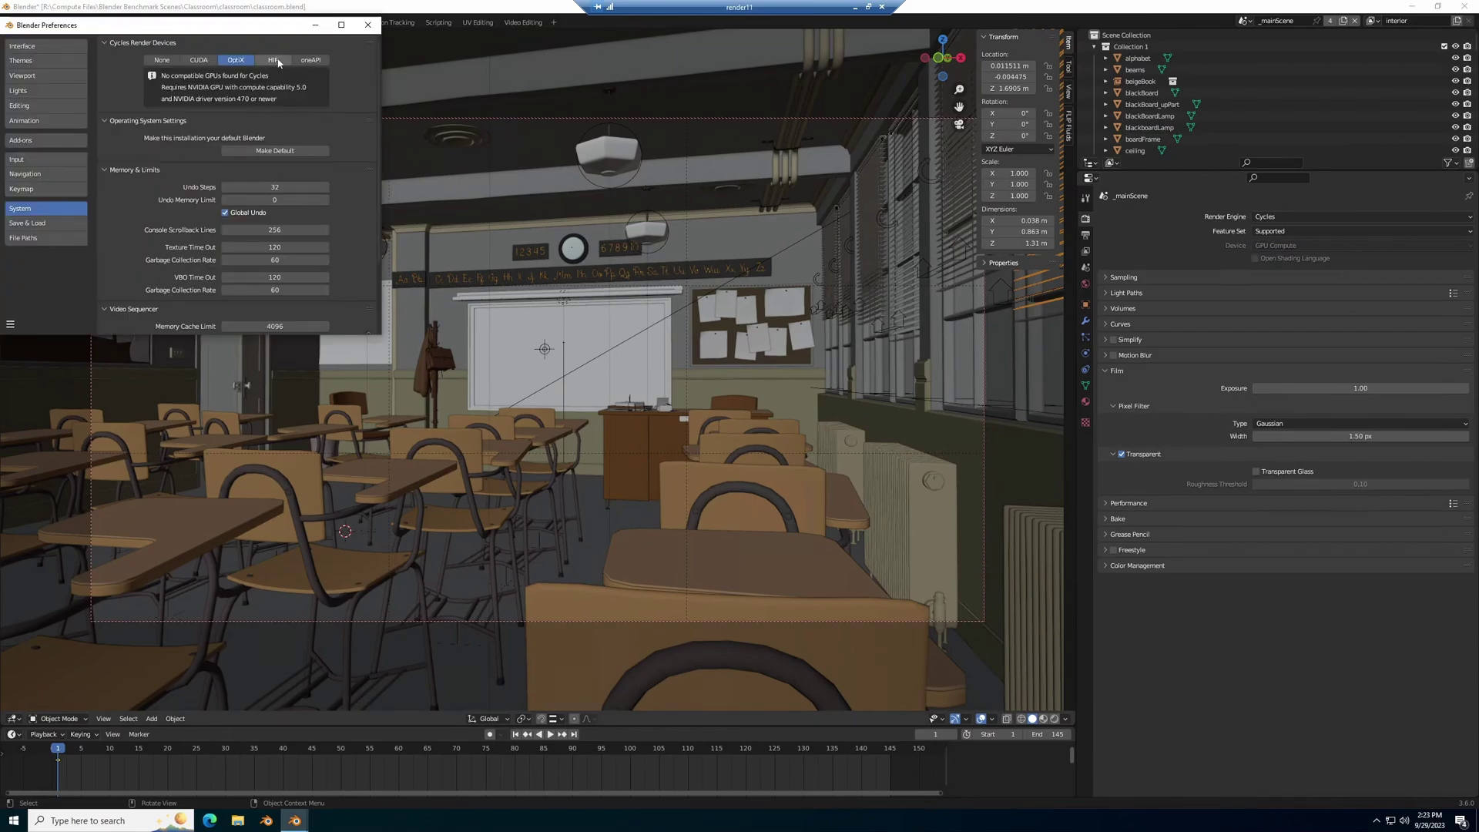
click(368, 25)
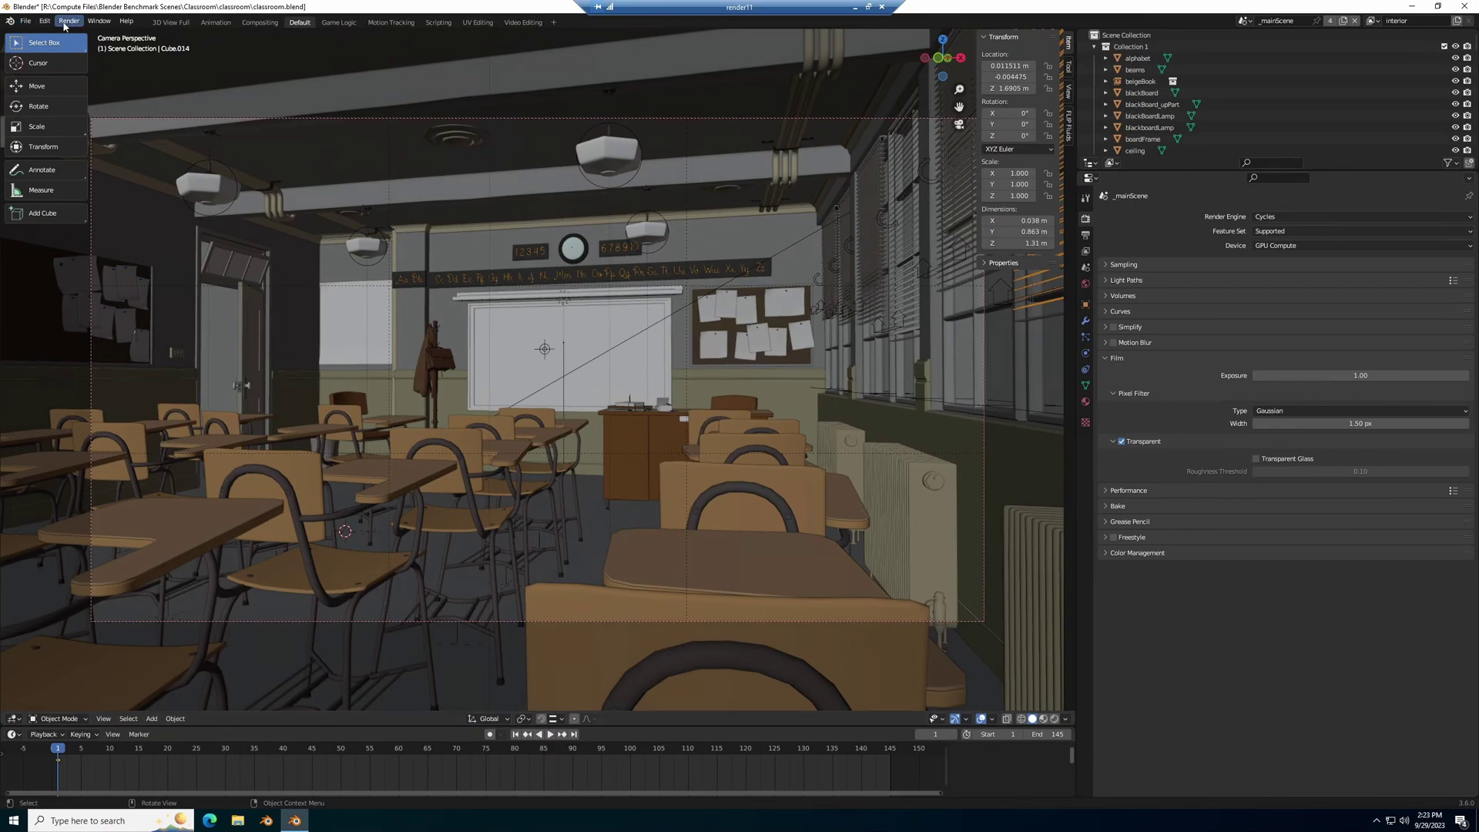
Render the classroom image and bring up Task Manager's performance graphs while it runs
click(68, 21)
click(110, 34)
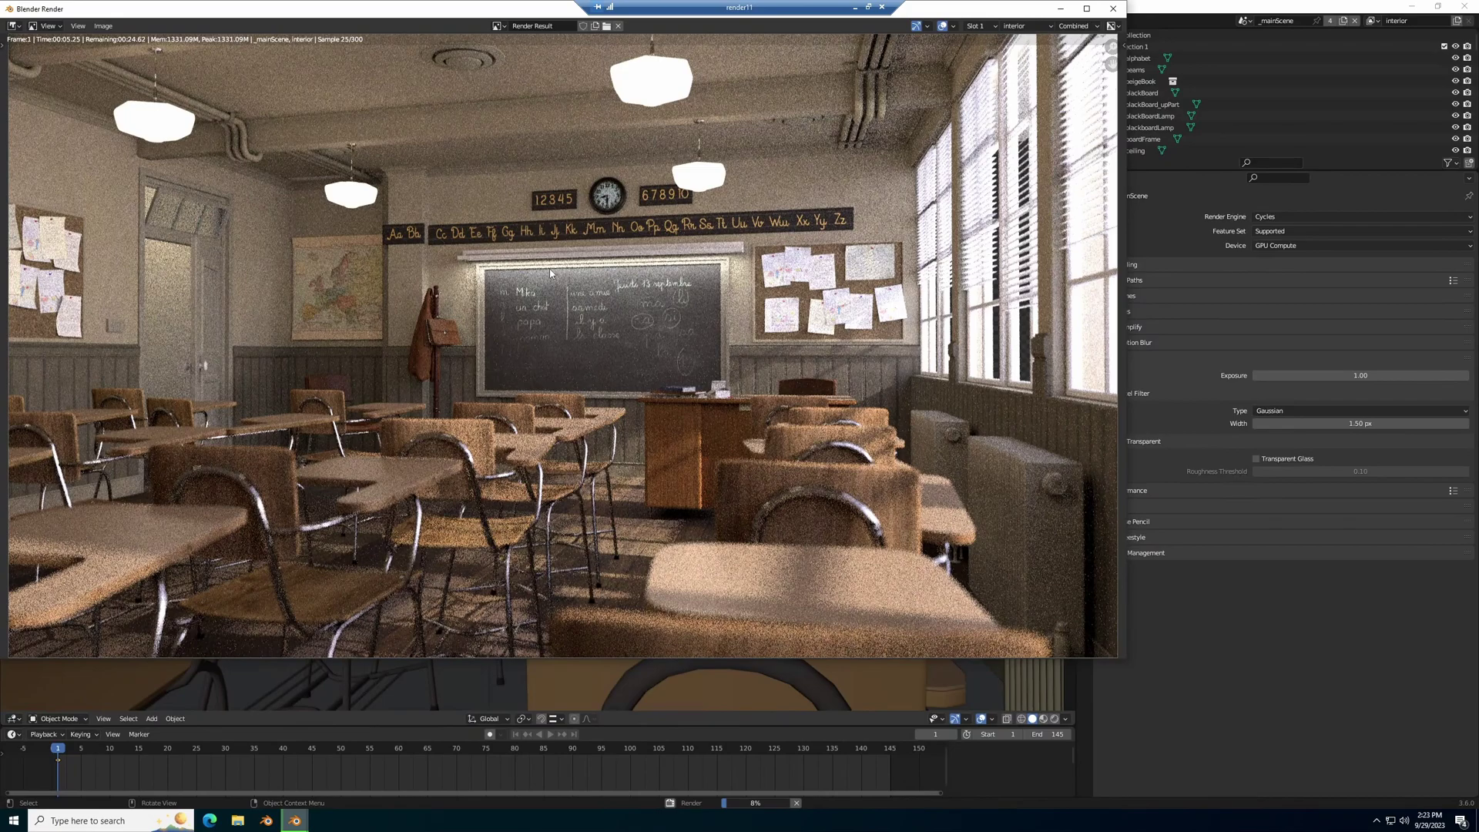
key(ctrl+shift+Escape)
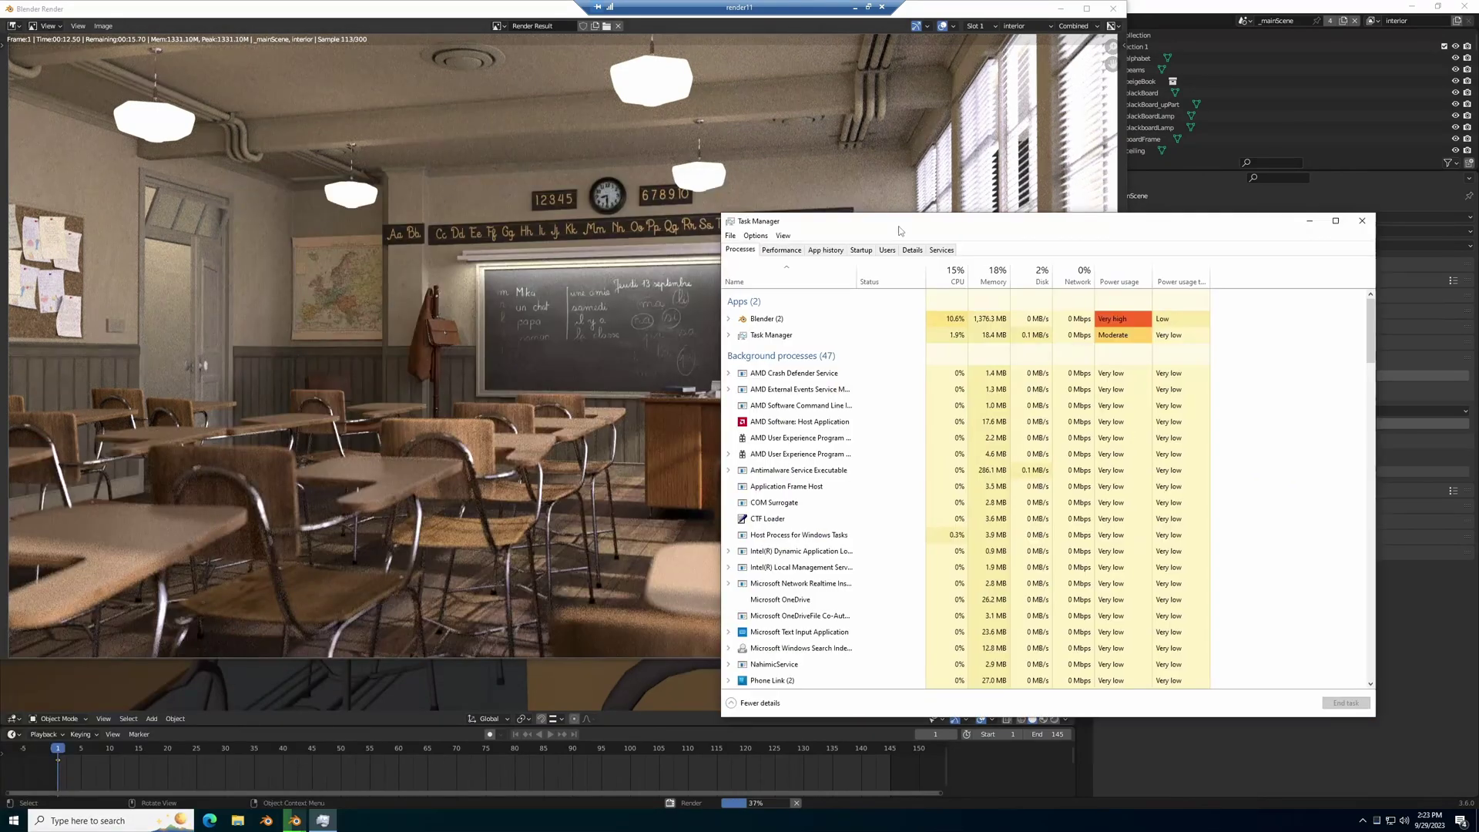
click(833, 231)
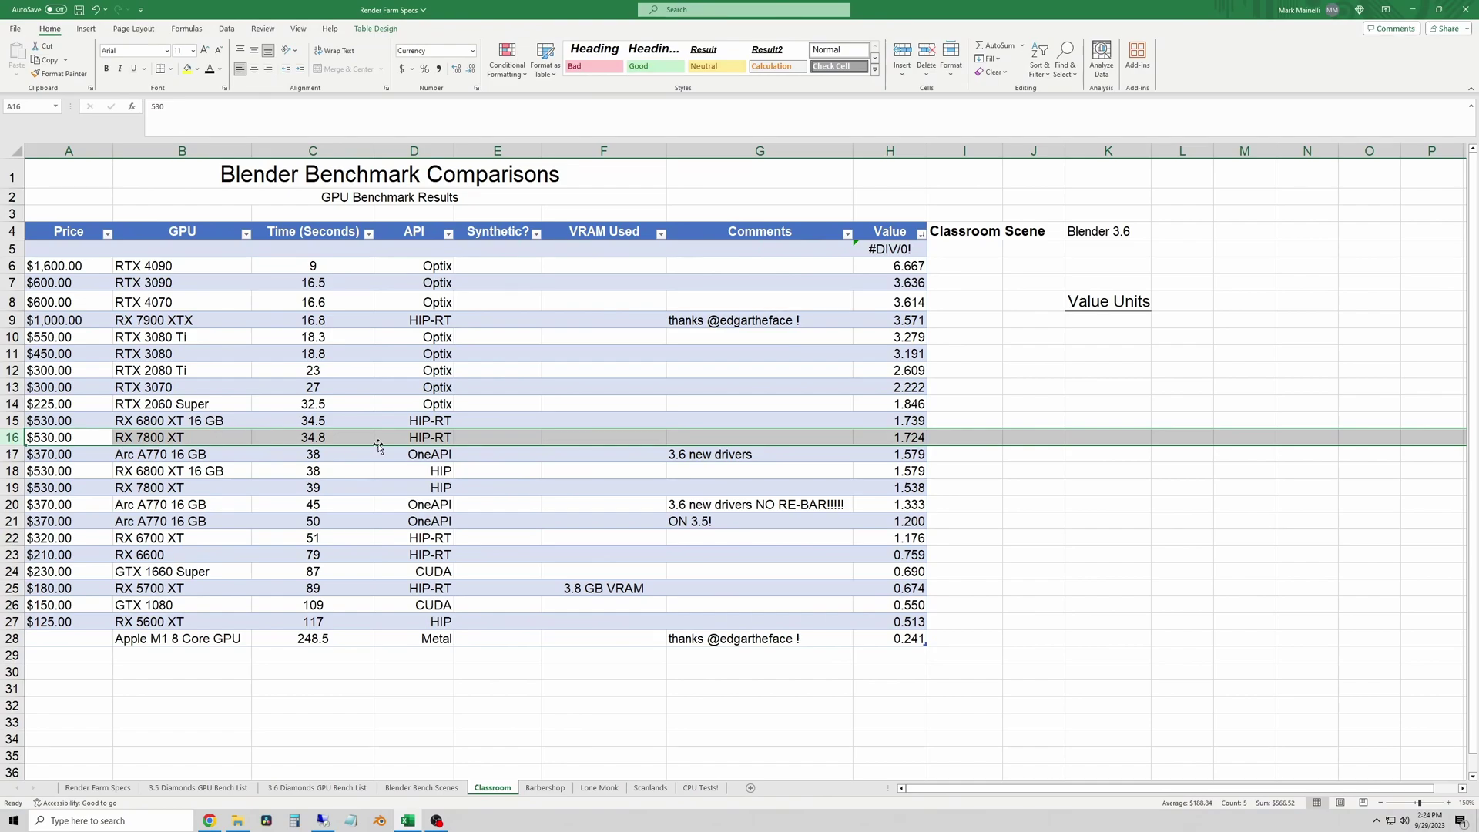
In the Classroom sheet, set the RX 7800 XT HIP-RT time to 28 seconds and save the workbook
click(345, 437)
text(28)
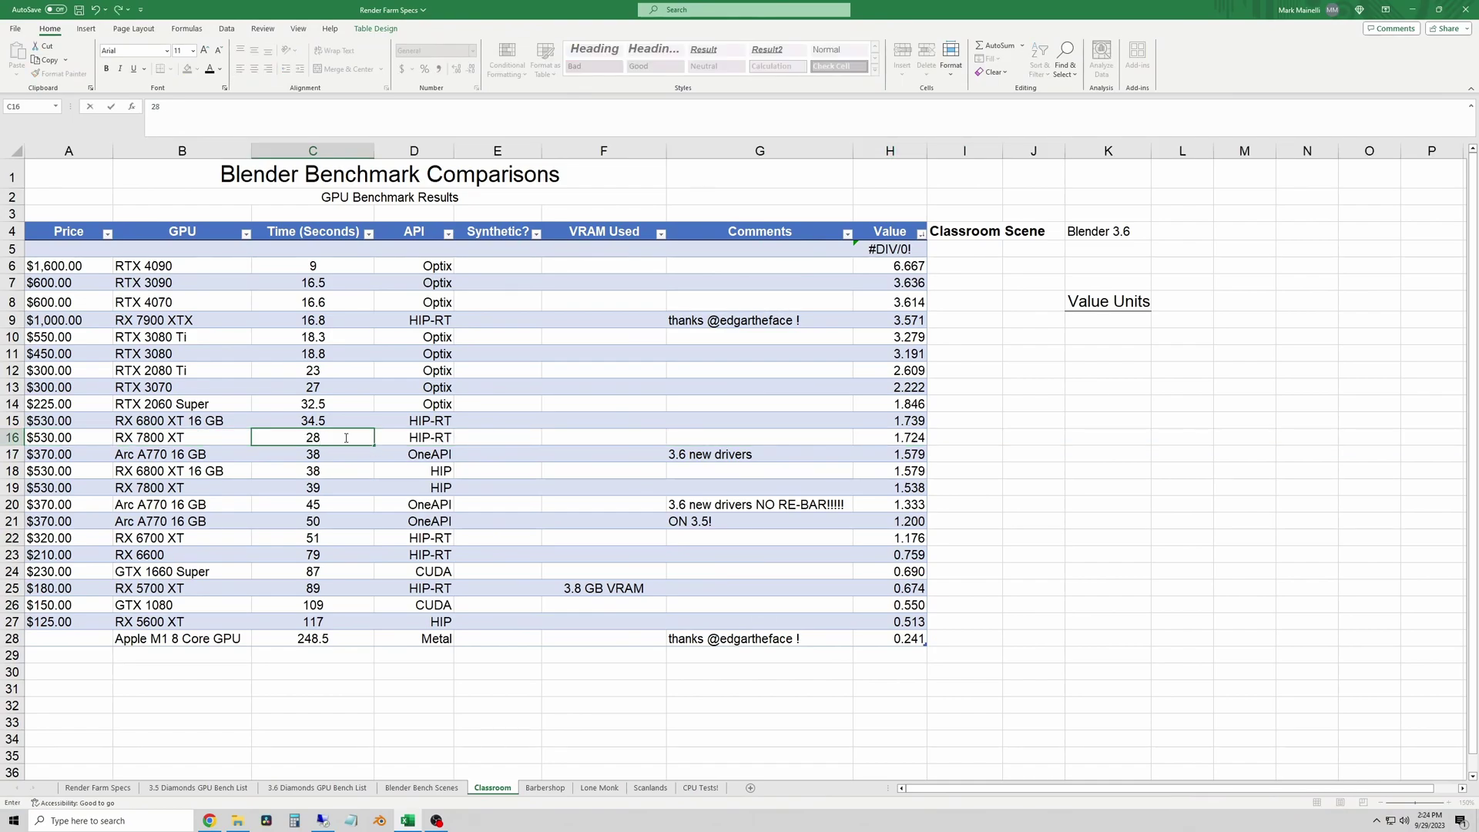
click(359, 468)
click(349, 439)
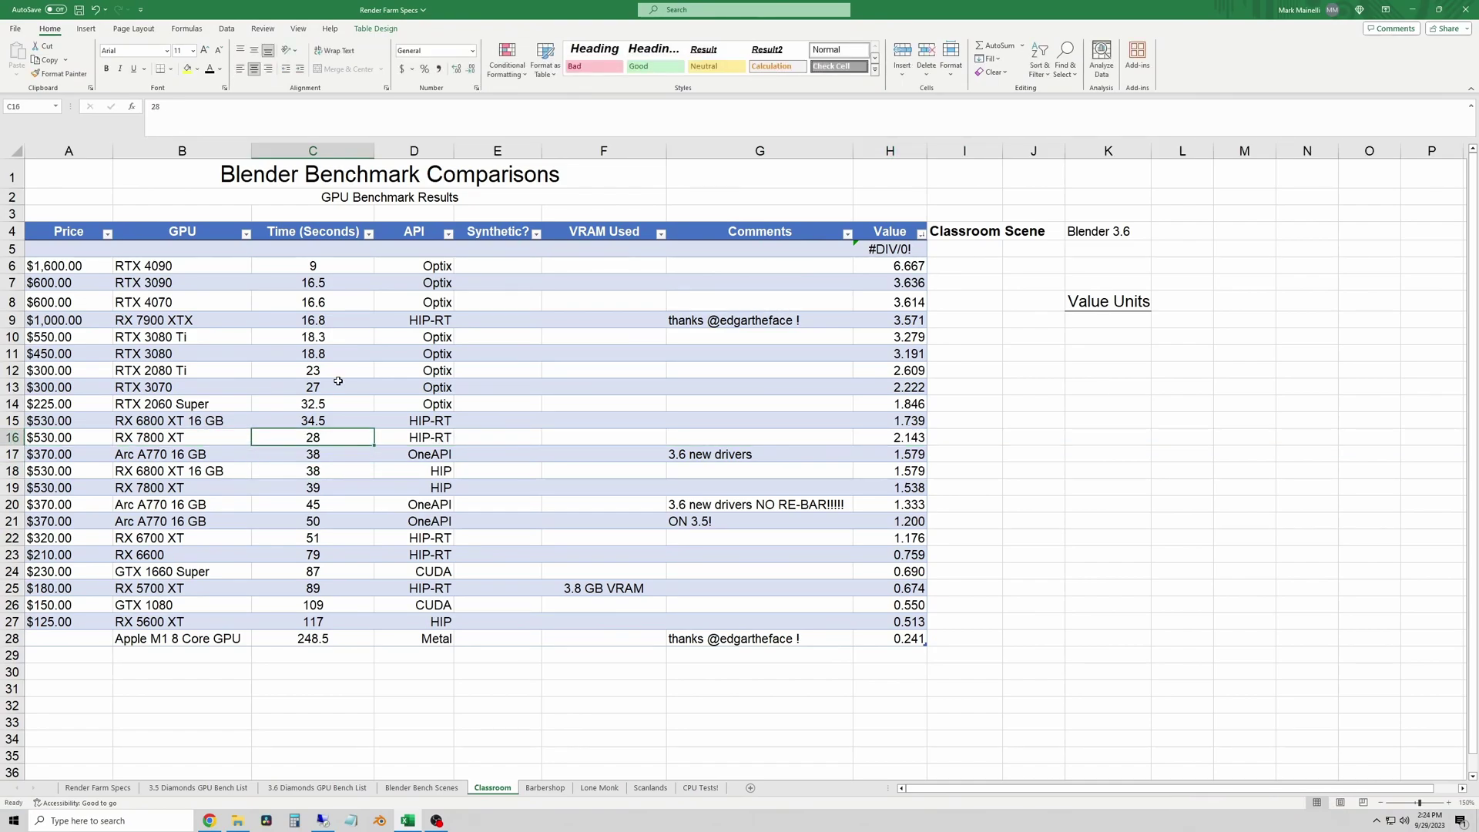
key(ctrl+s)
Show the Barbershop benchmark sheet, and open barbershop_interior.blend from the Barbershop folder in Blender
click(545, 787)
click(287, 652)
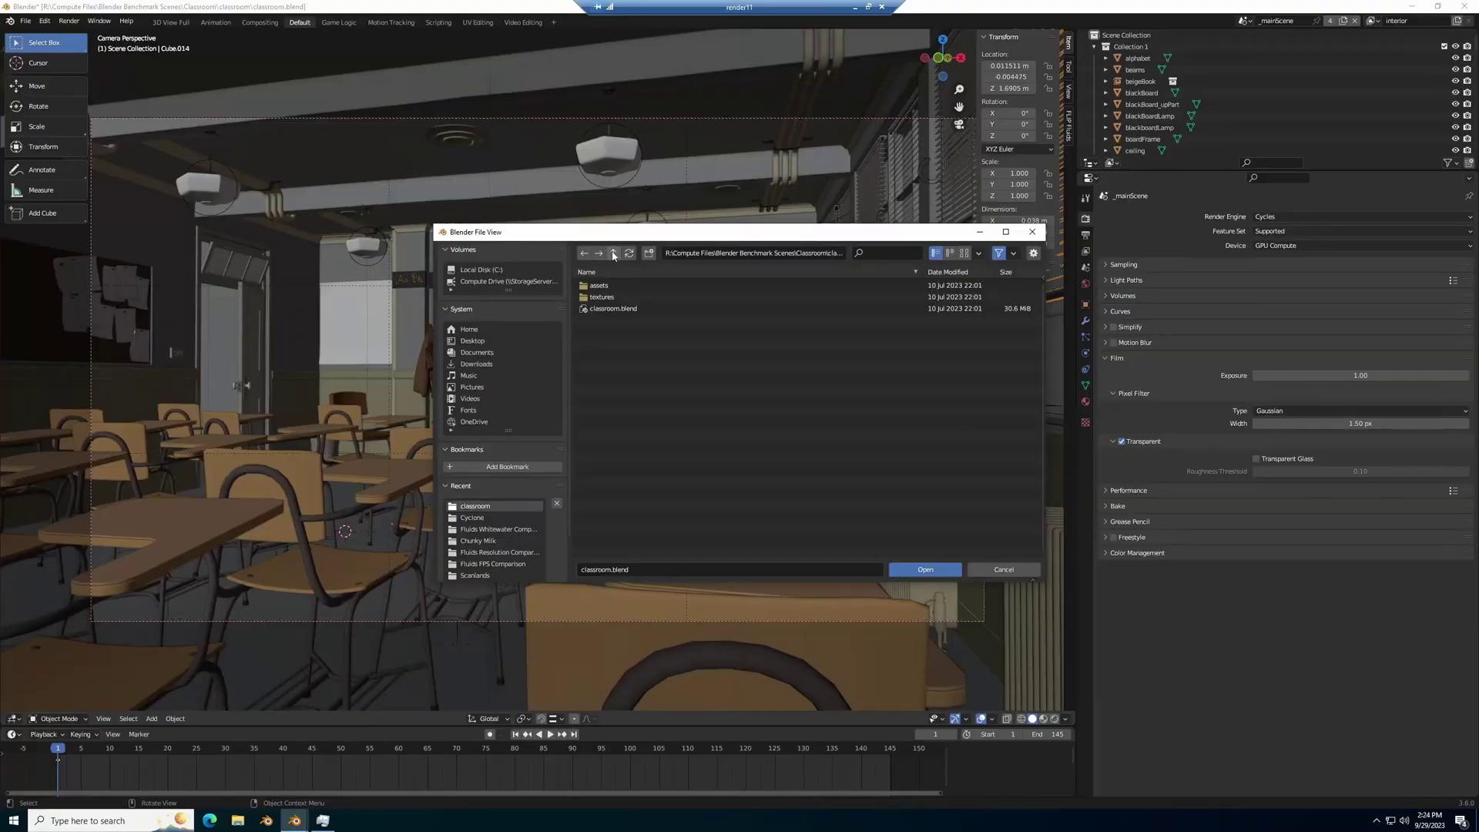
double_click(616, 291)
double_click(654, 296)
double_click(654, 291)
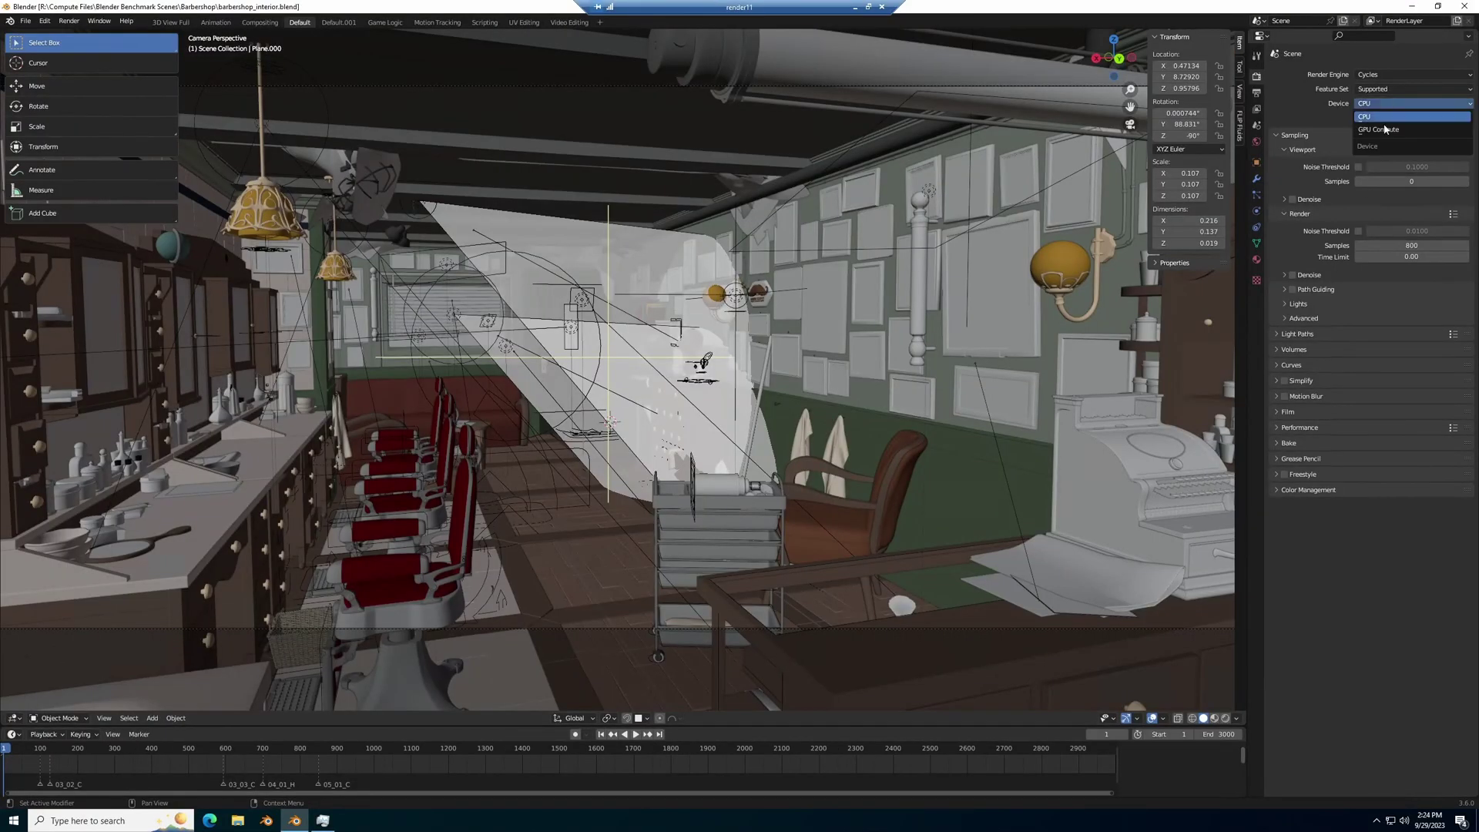
Set the barbershop scene's render device to GPU Compute and render the image
click(324, 821)
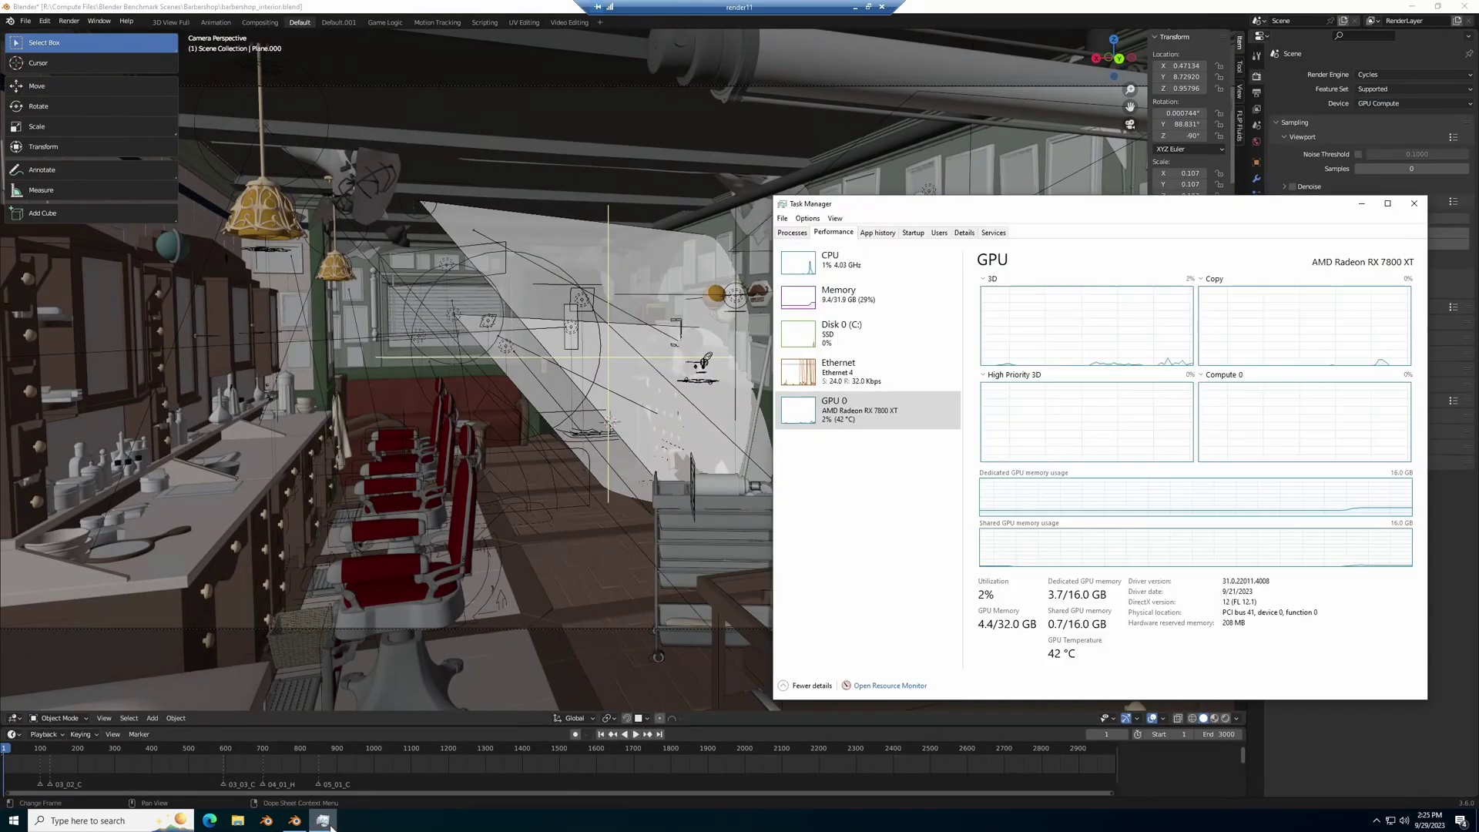
click(324, 821)
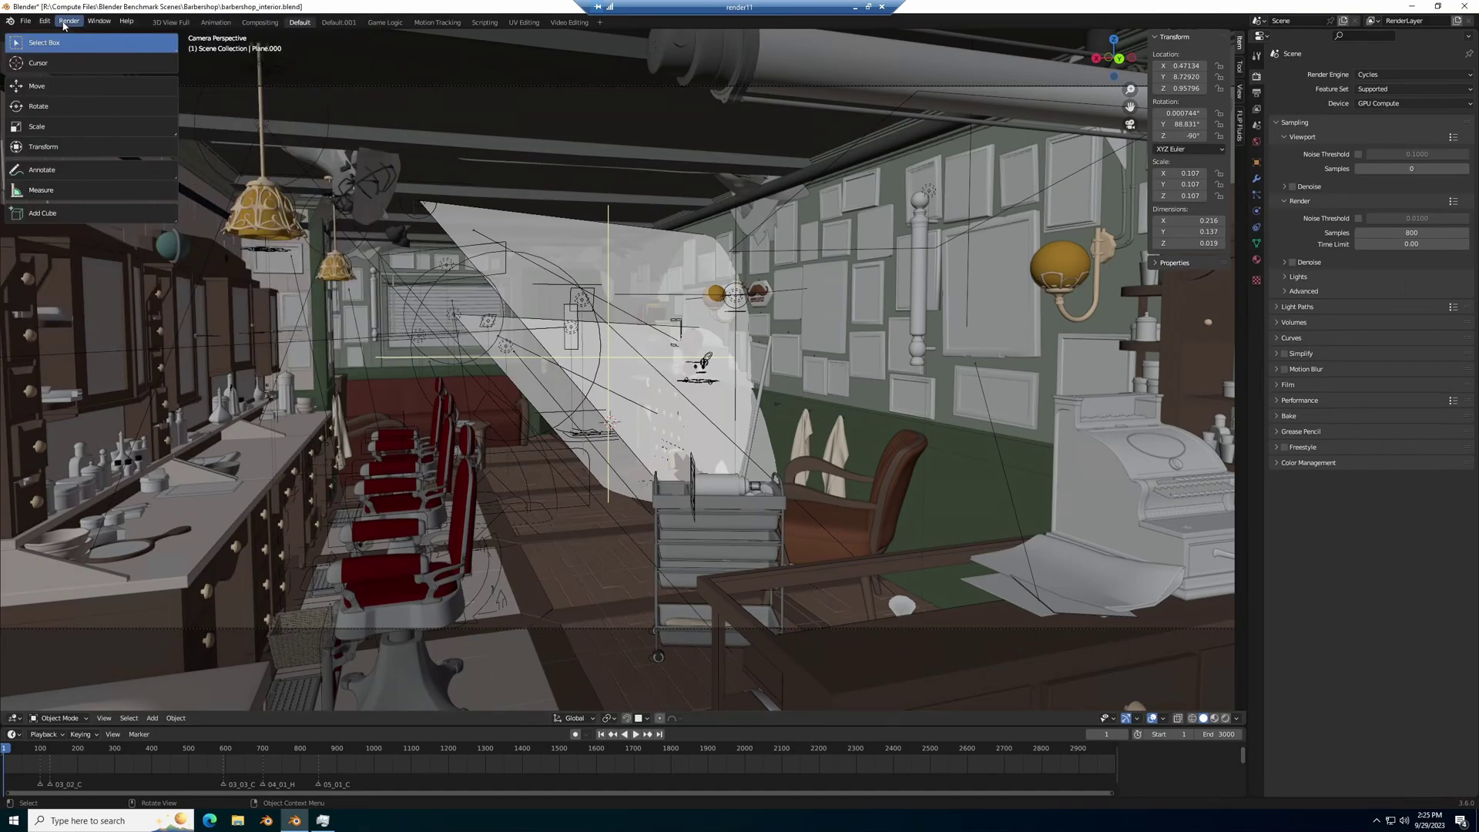
click(69, 20)
click(85, 36)
Check the memory, CPU and GPU graphs in Task Manager while the barbershop scene renders
click(838, 294)
click(835, 406)
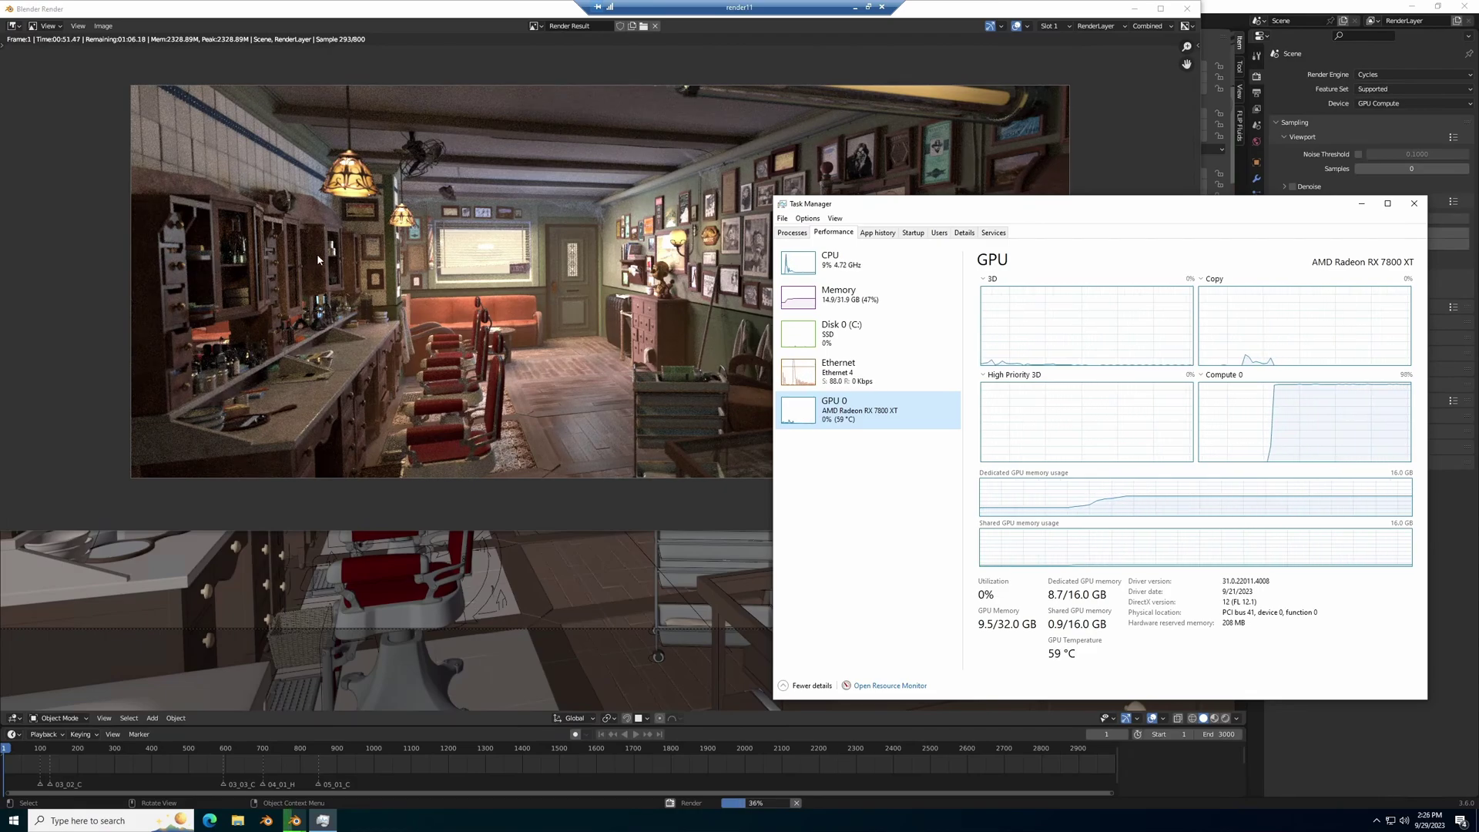
click(830, 260)
click(847, 408)
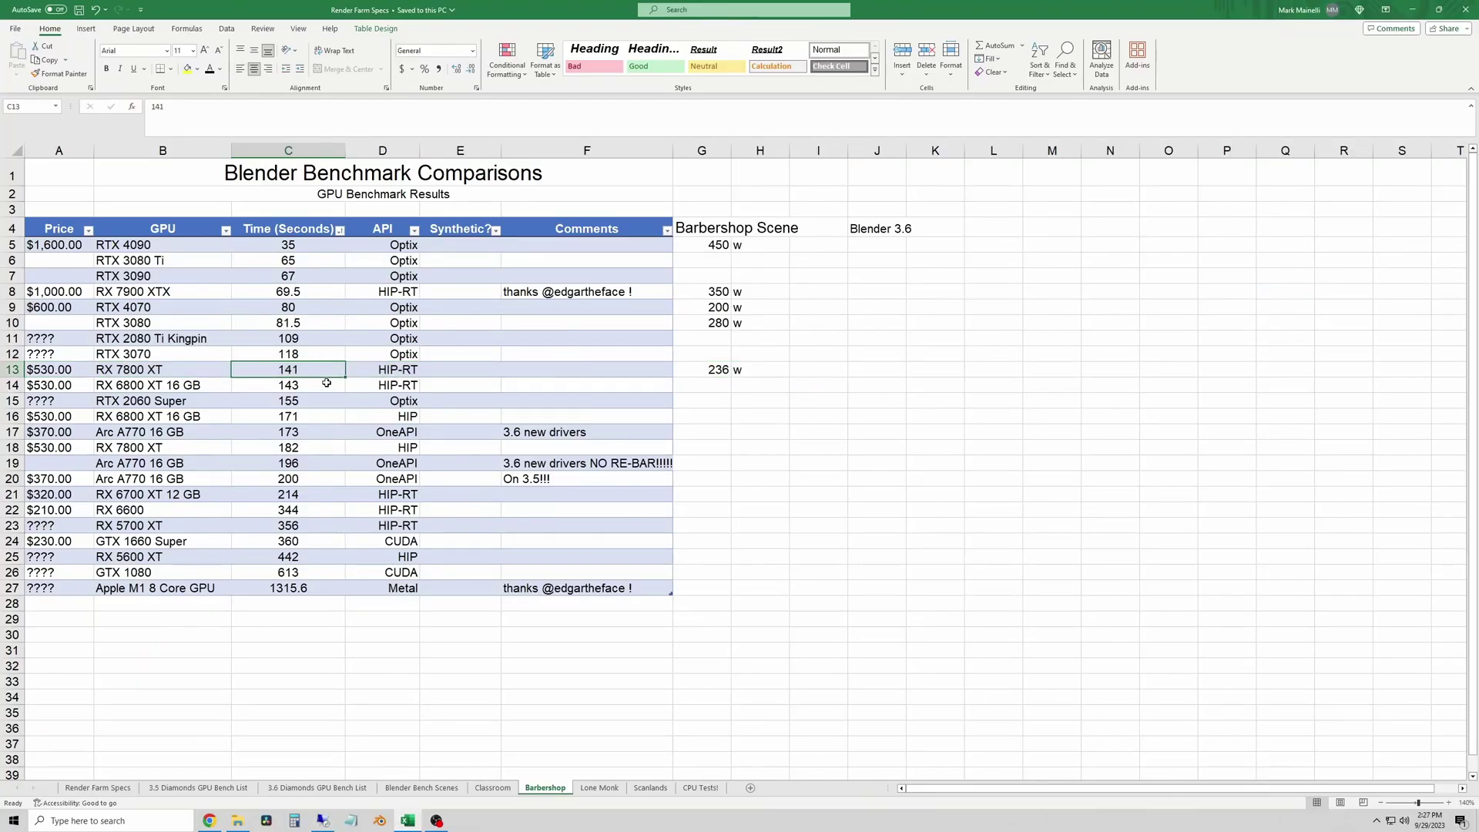
Enter =60+57.5 as the RX 7800 XT HIP-RT time in the Barbershop sheet and switch to the Lone Monk sheet
text(=60+57.5)
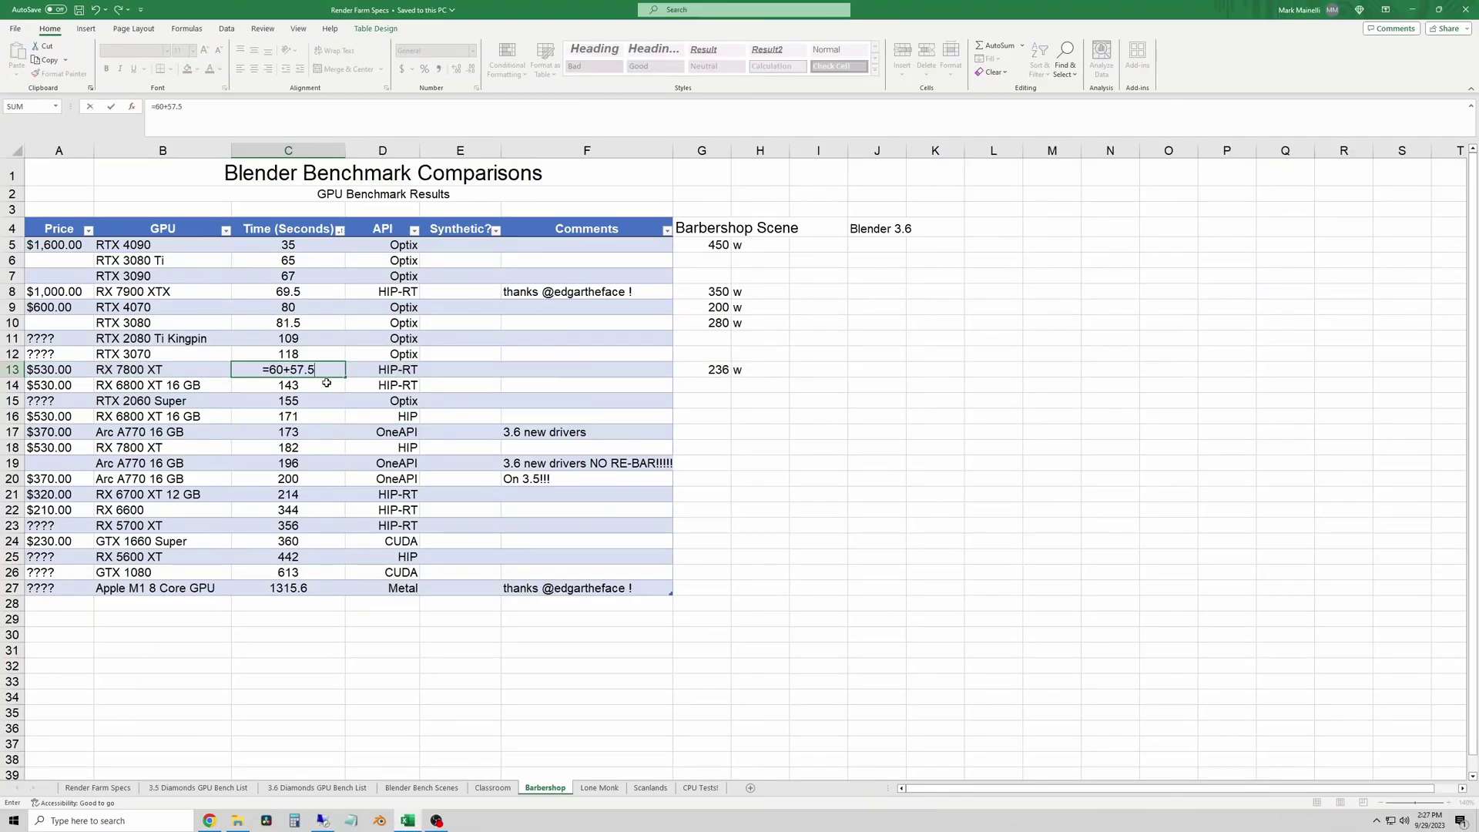
key(ctrl+Return)
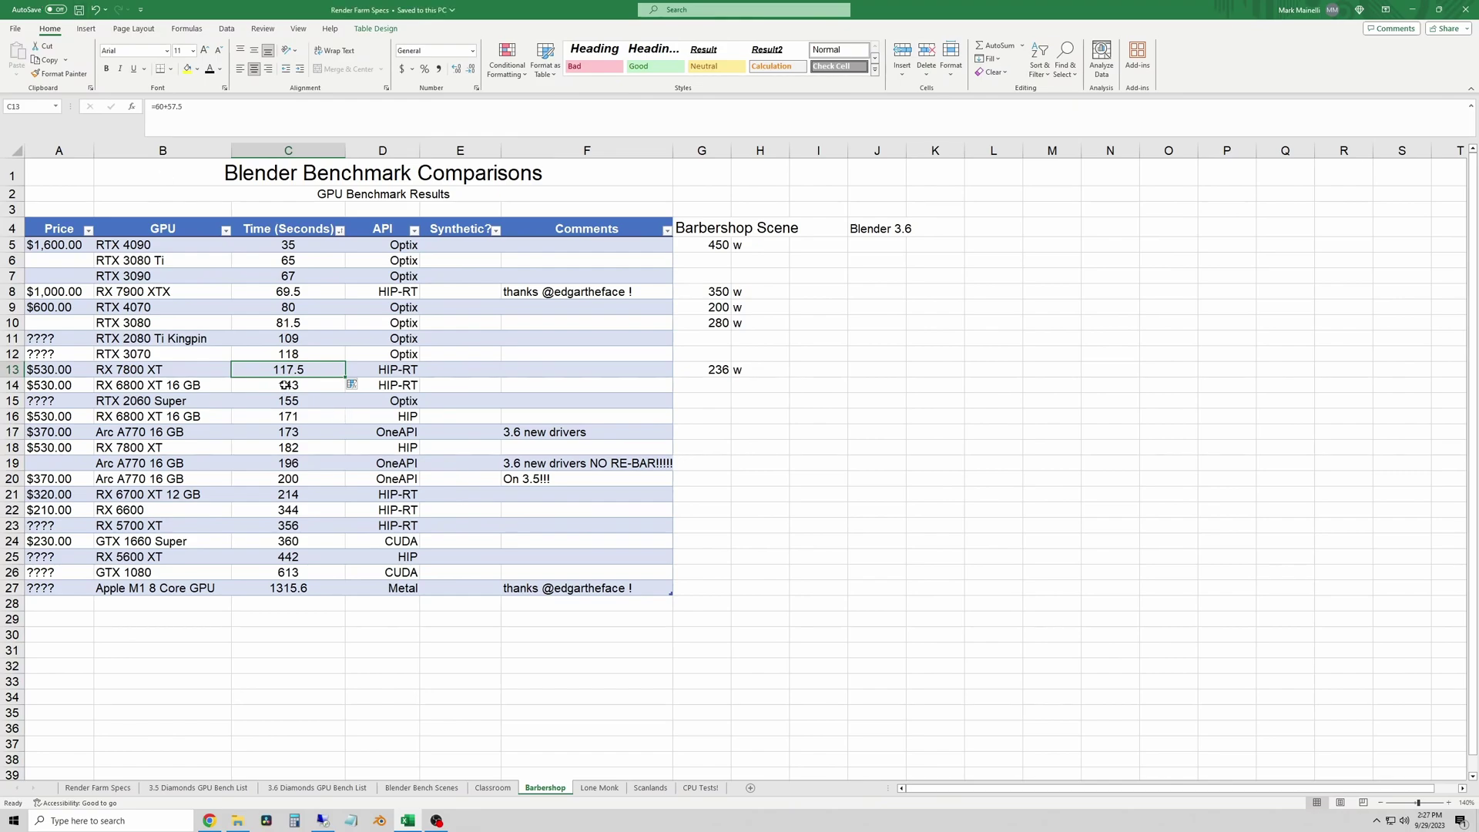
click(604, 789)
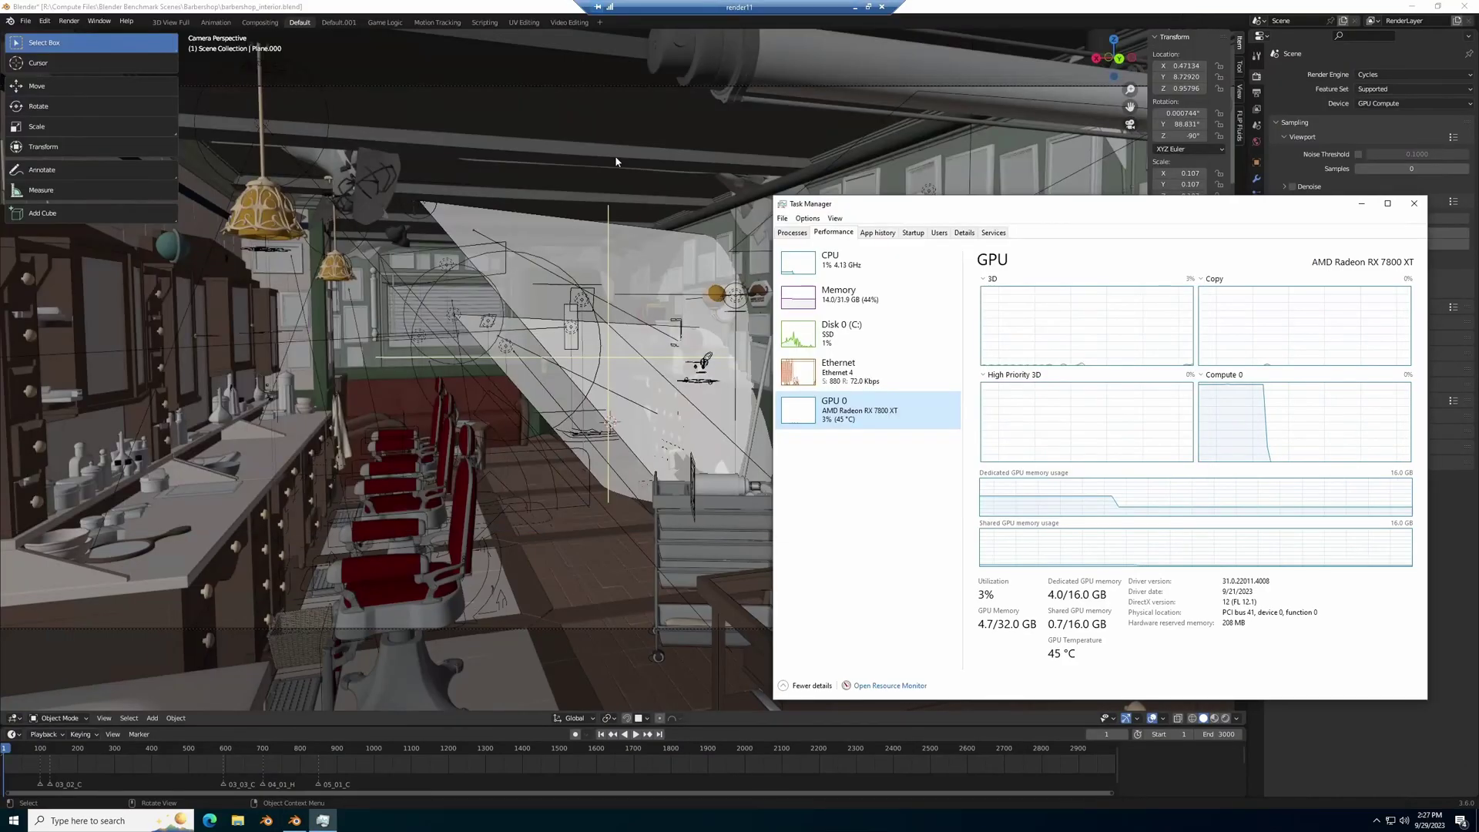
Open lone-monk_cycles_and_exposure-node_demo.blend from the Lone Monk benchmark folder in Blender
click(616, 162)
key(ctrl+o)
click(761, 435)
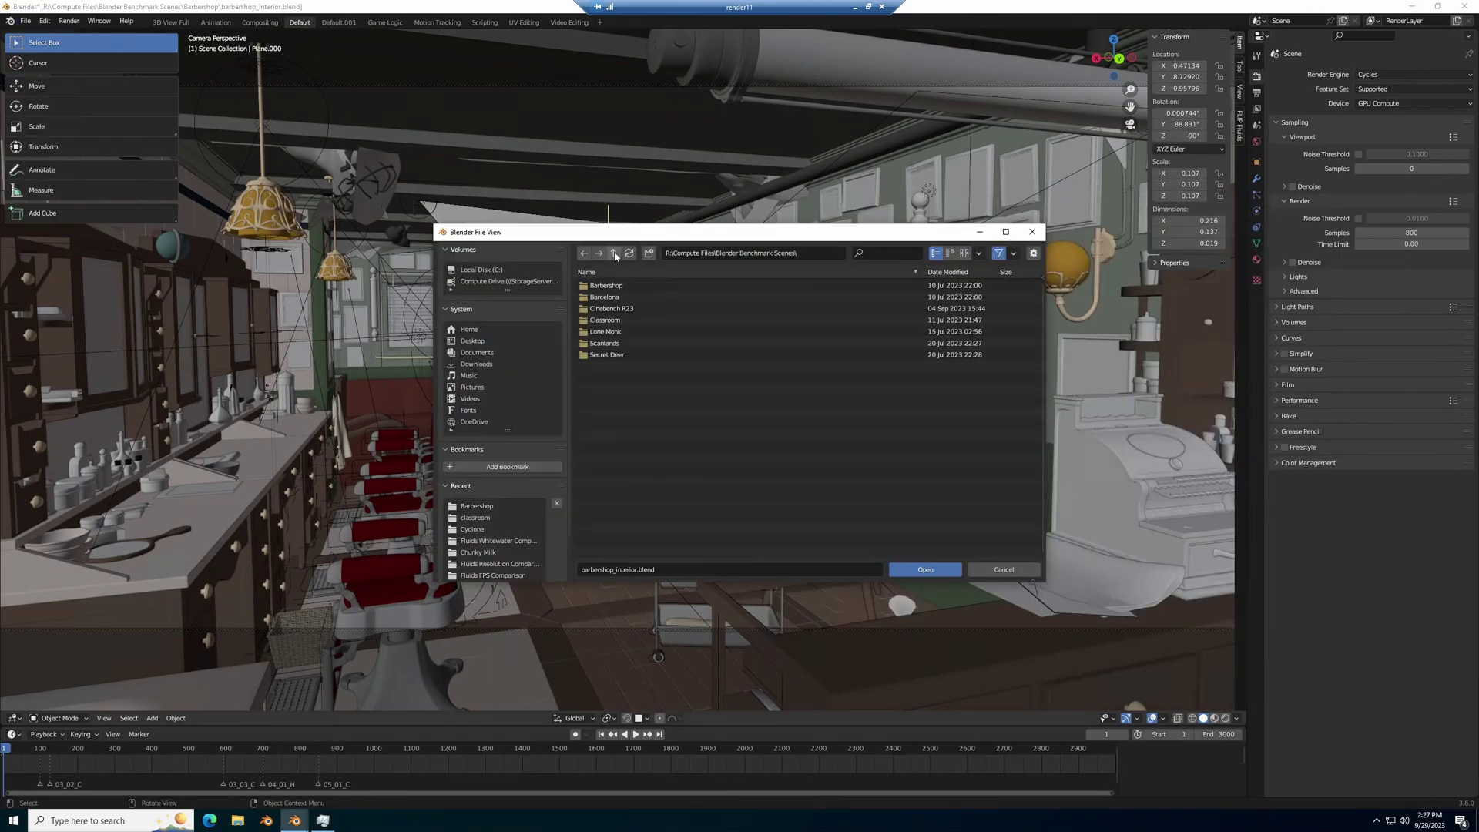
double_click(605, 331)
double_click(639, 321)
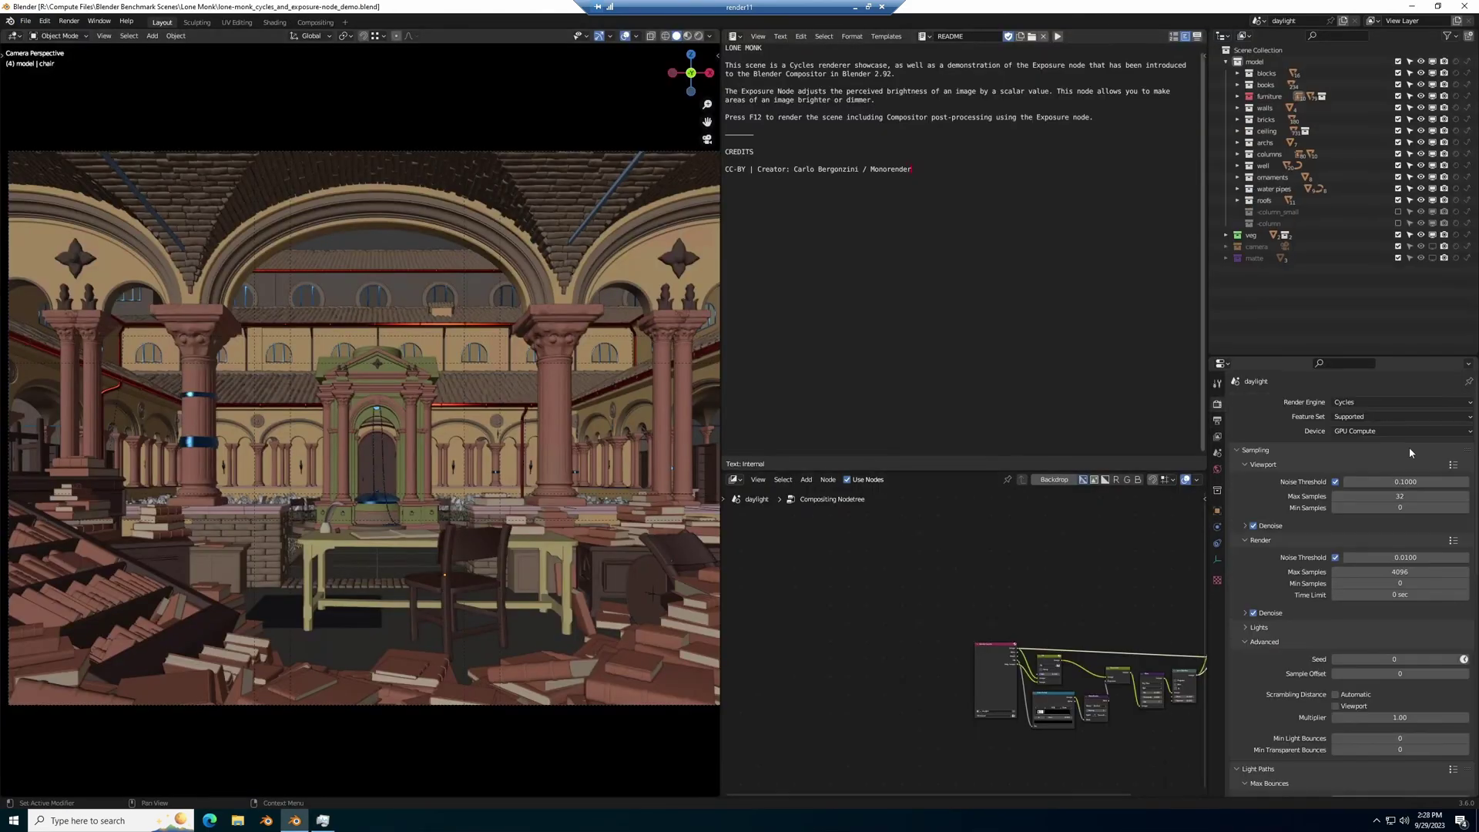
Check the Cycles render devices in the preferences and render the Lone Monk image
click(45, 21)
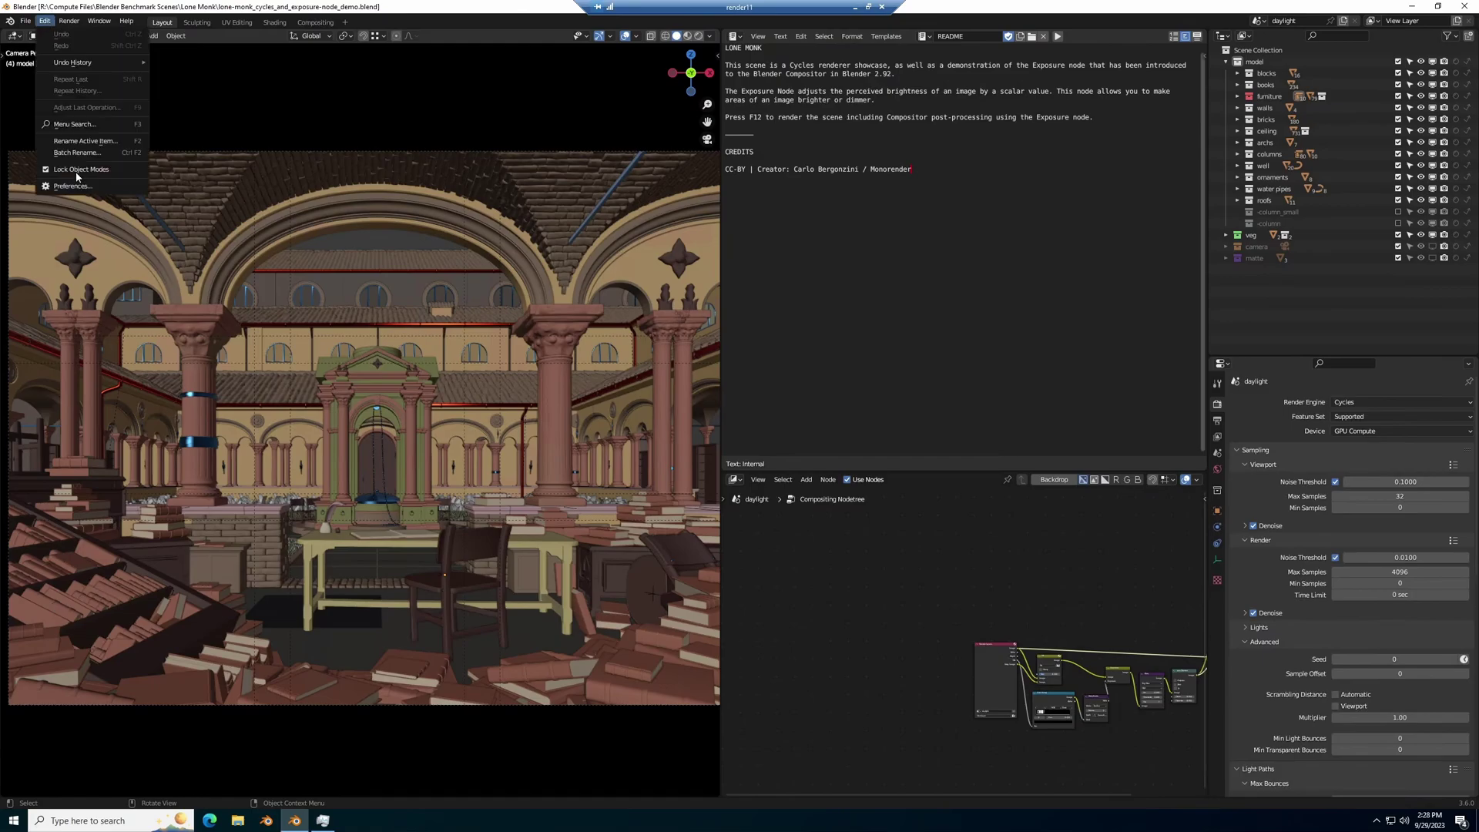
click(72, 186)
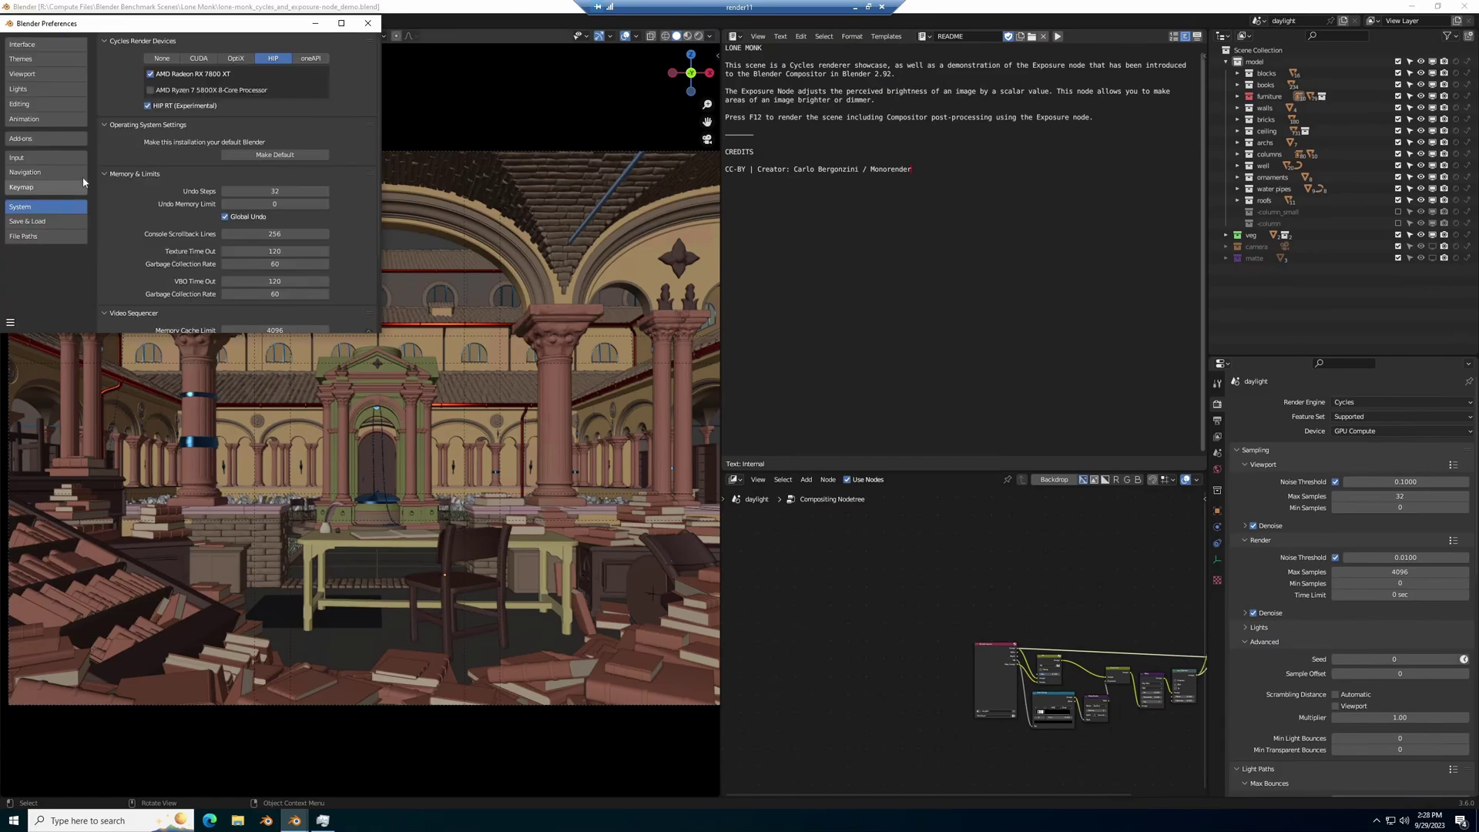
click(368, 22)
click(70, 22)
click(89, 34)
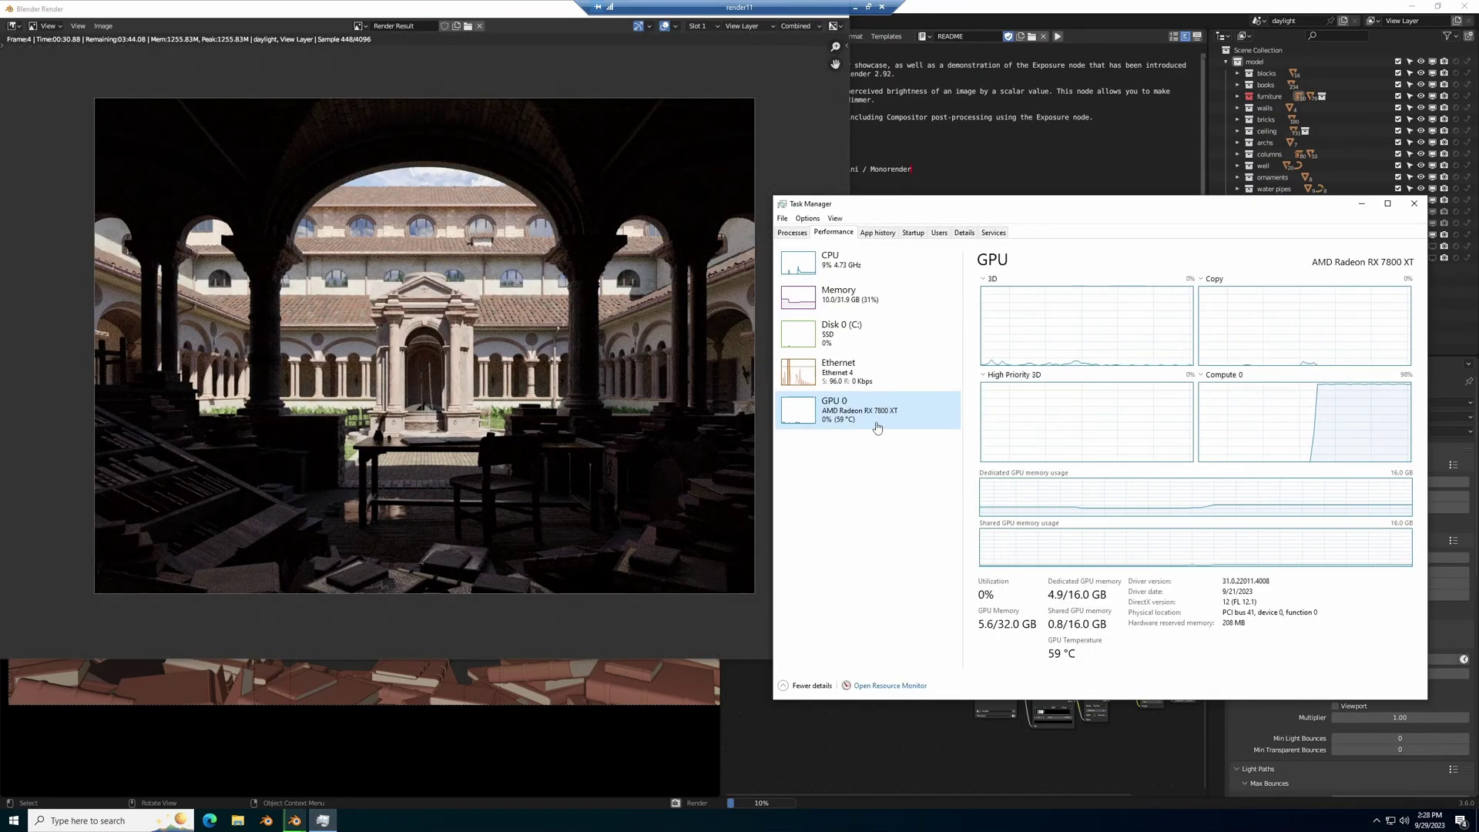
Check the CPU and GPU graphs during the Lone Monk render, moving Task Manager clear of the rendered image
click(829, 259)
click(840, 408)
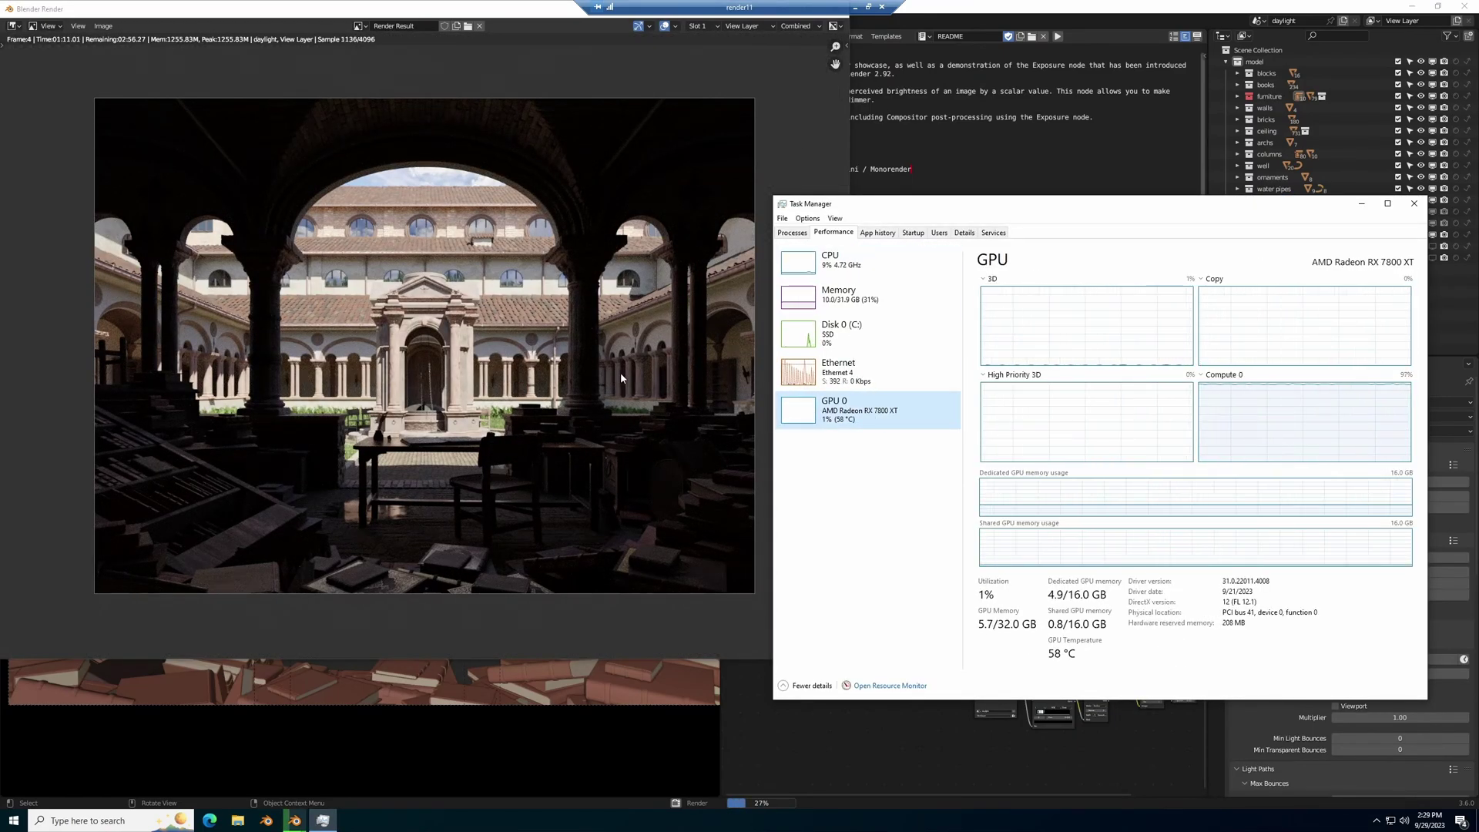
drag(885, 203, 921, 198)
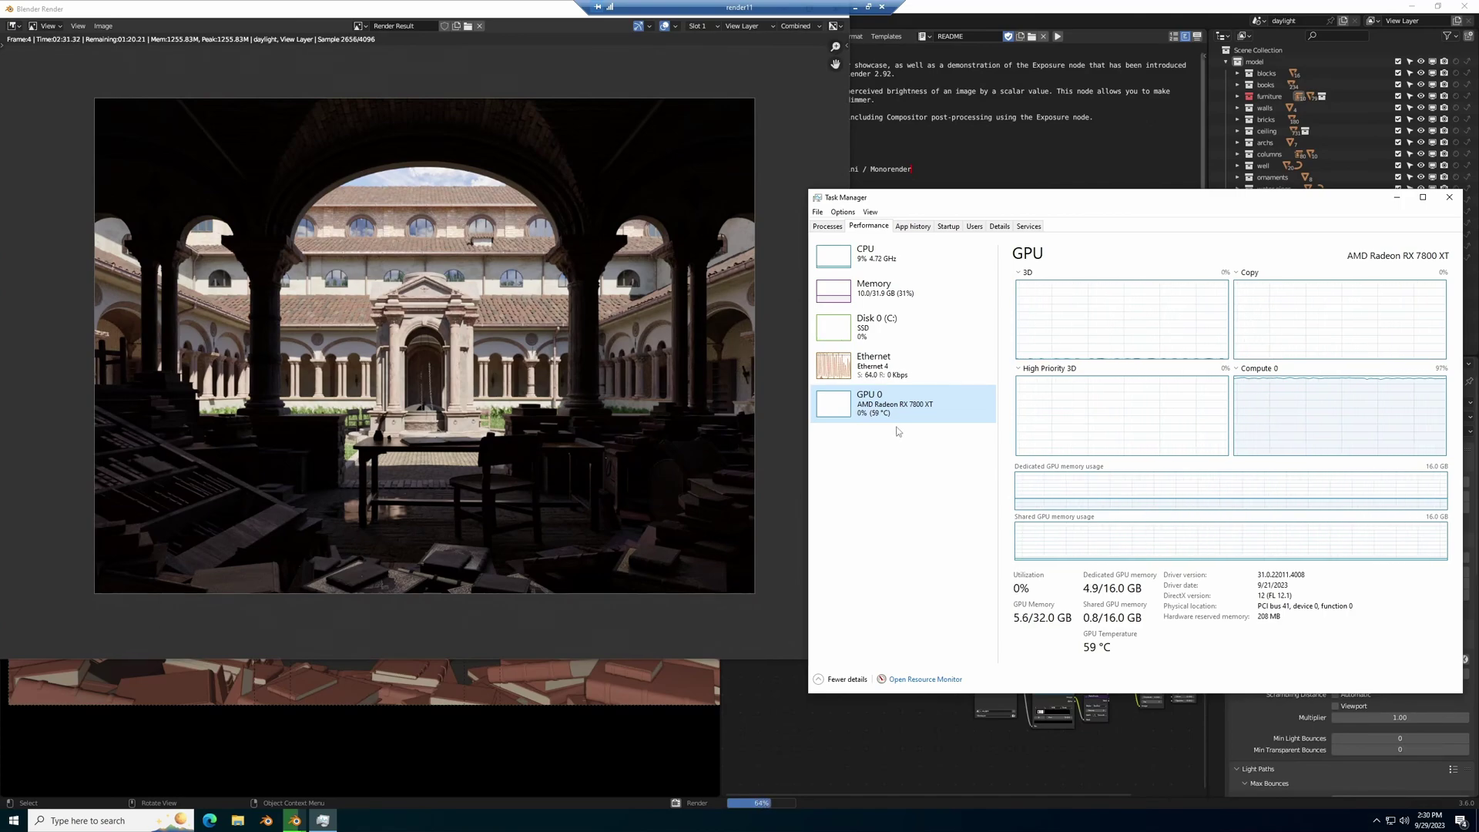
drag(885, 197, 931, 157)
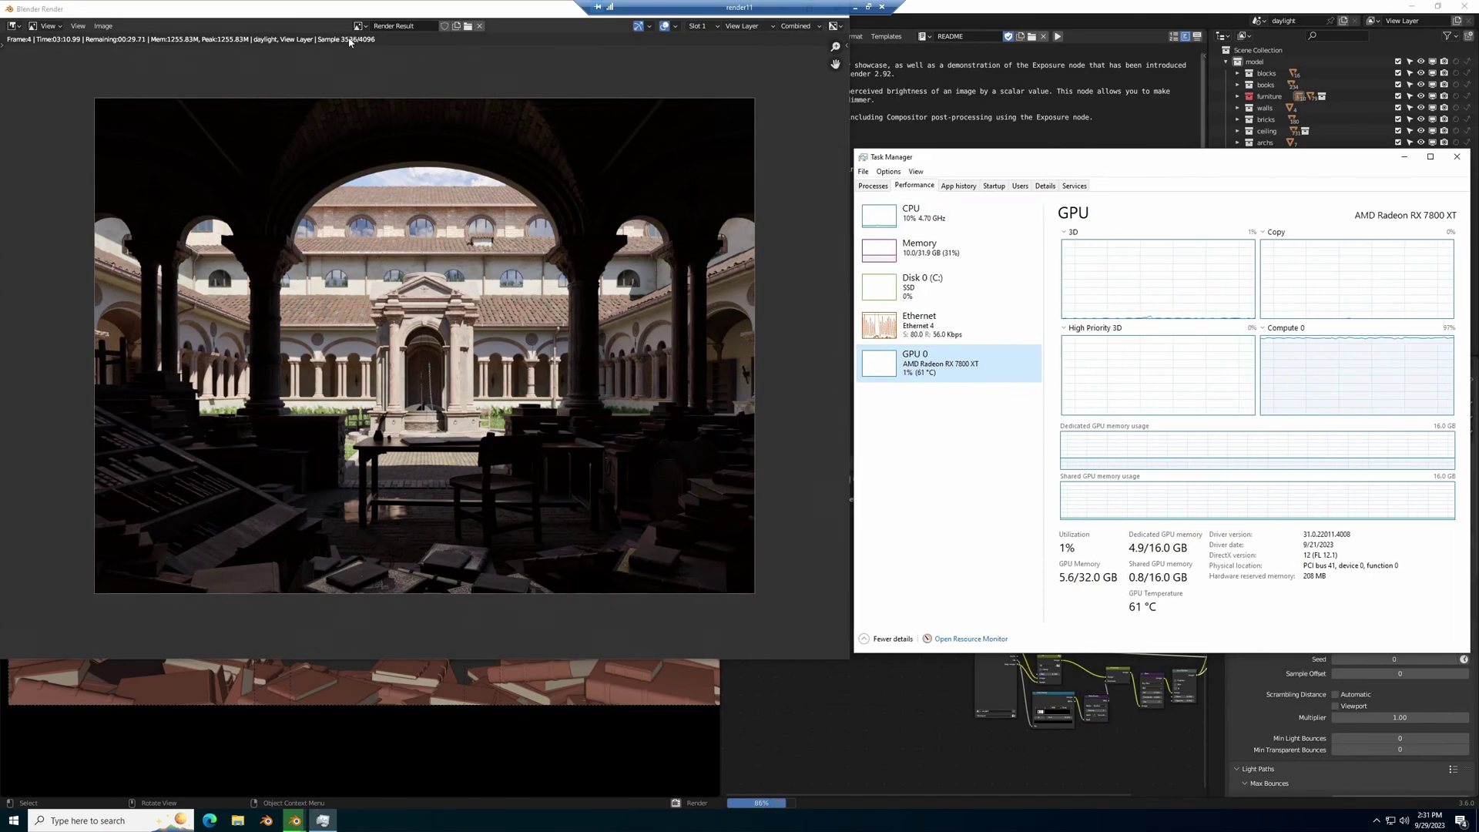
click(333, 69)
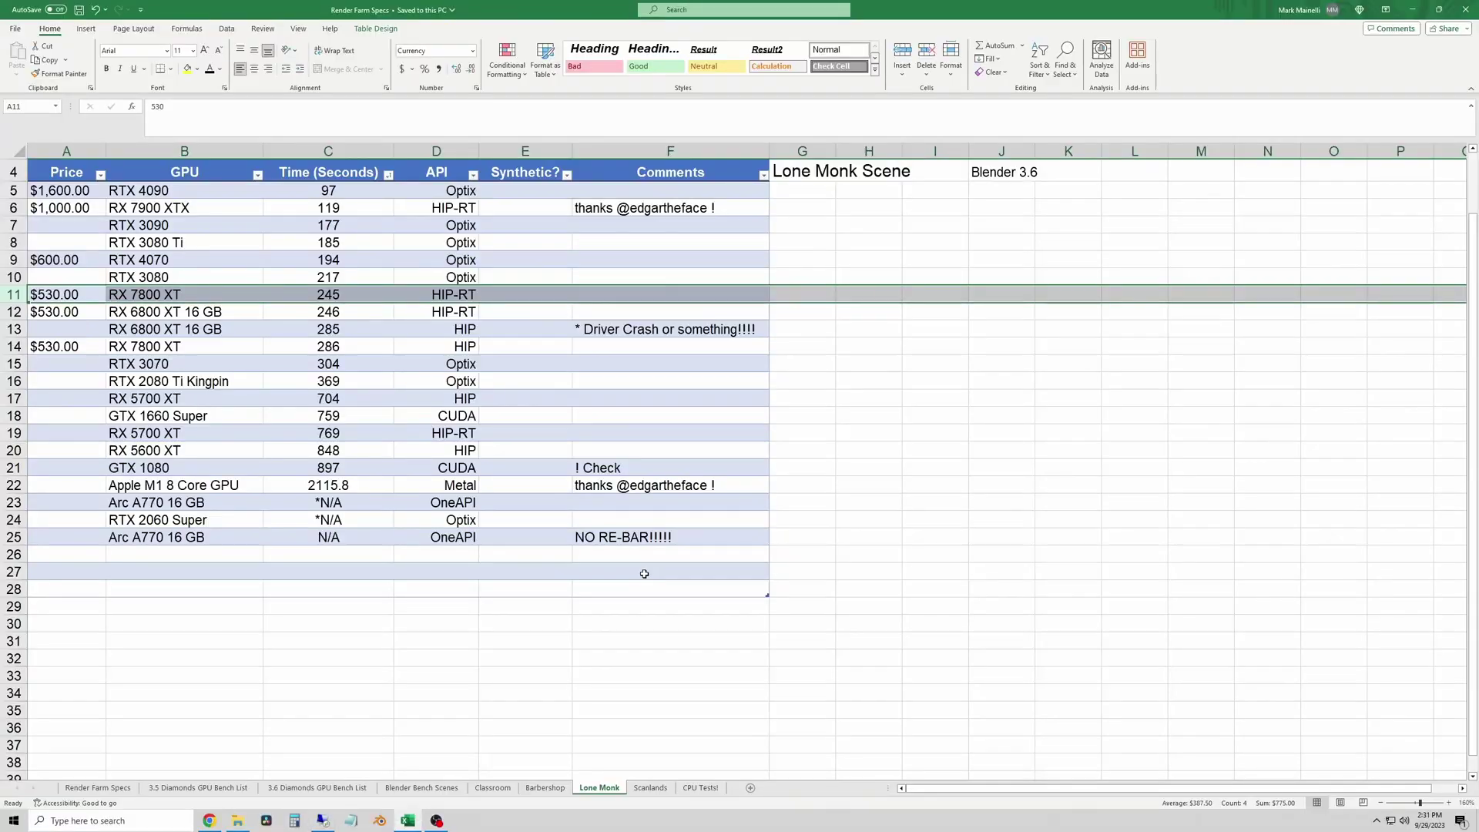
Enter =3*60+35.5 as the RX 7800 XT HIP-RT time in the Lone Monk sheet, save the workbook and switch to the Scanlands sheet
text(=3*60+35.5)
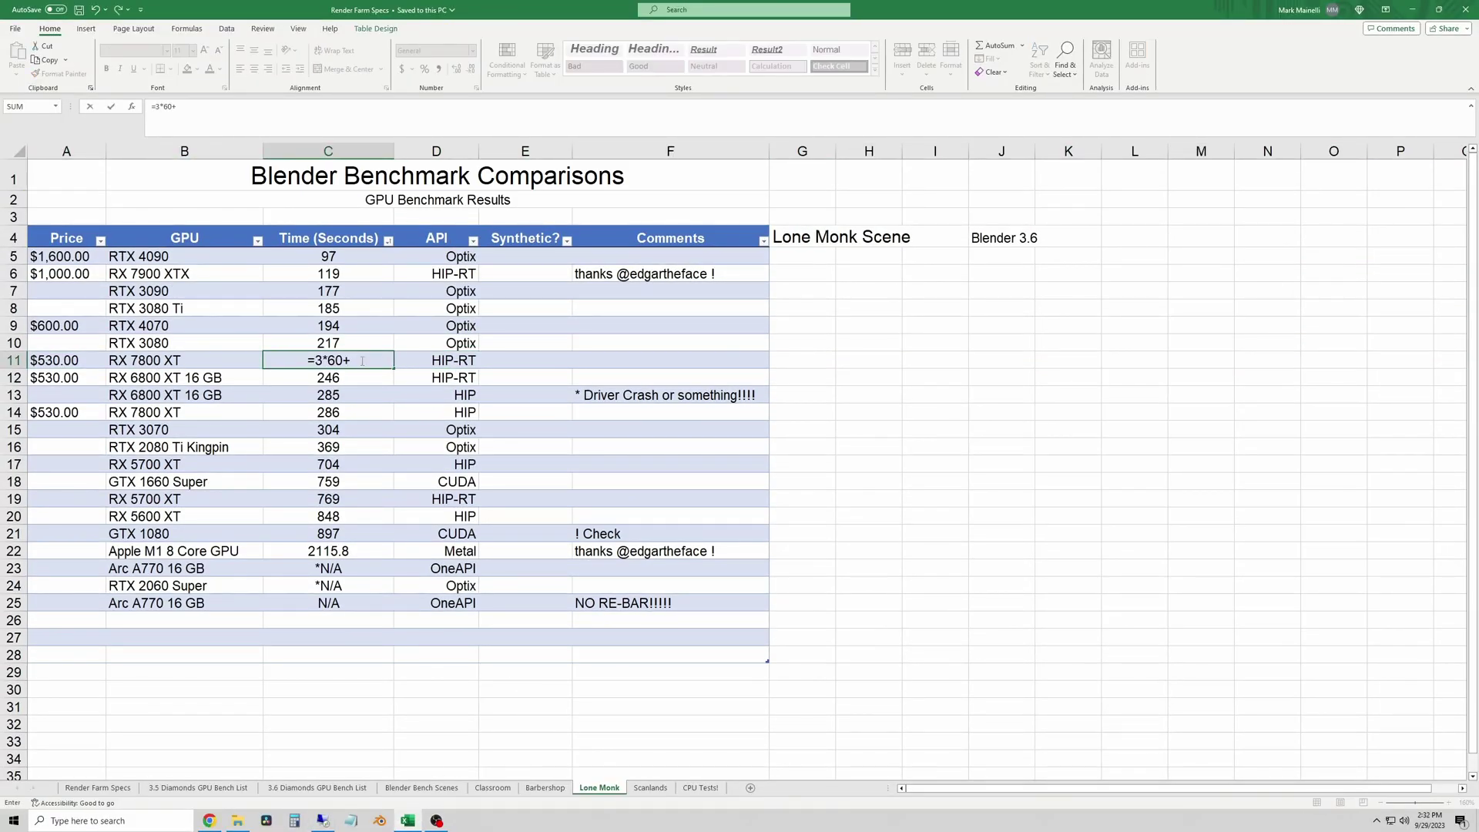
key(Return)
key(Up)
key(ctrl+s)
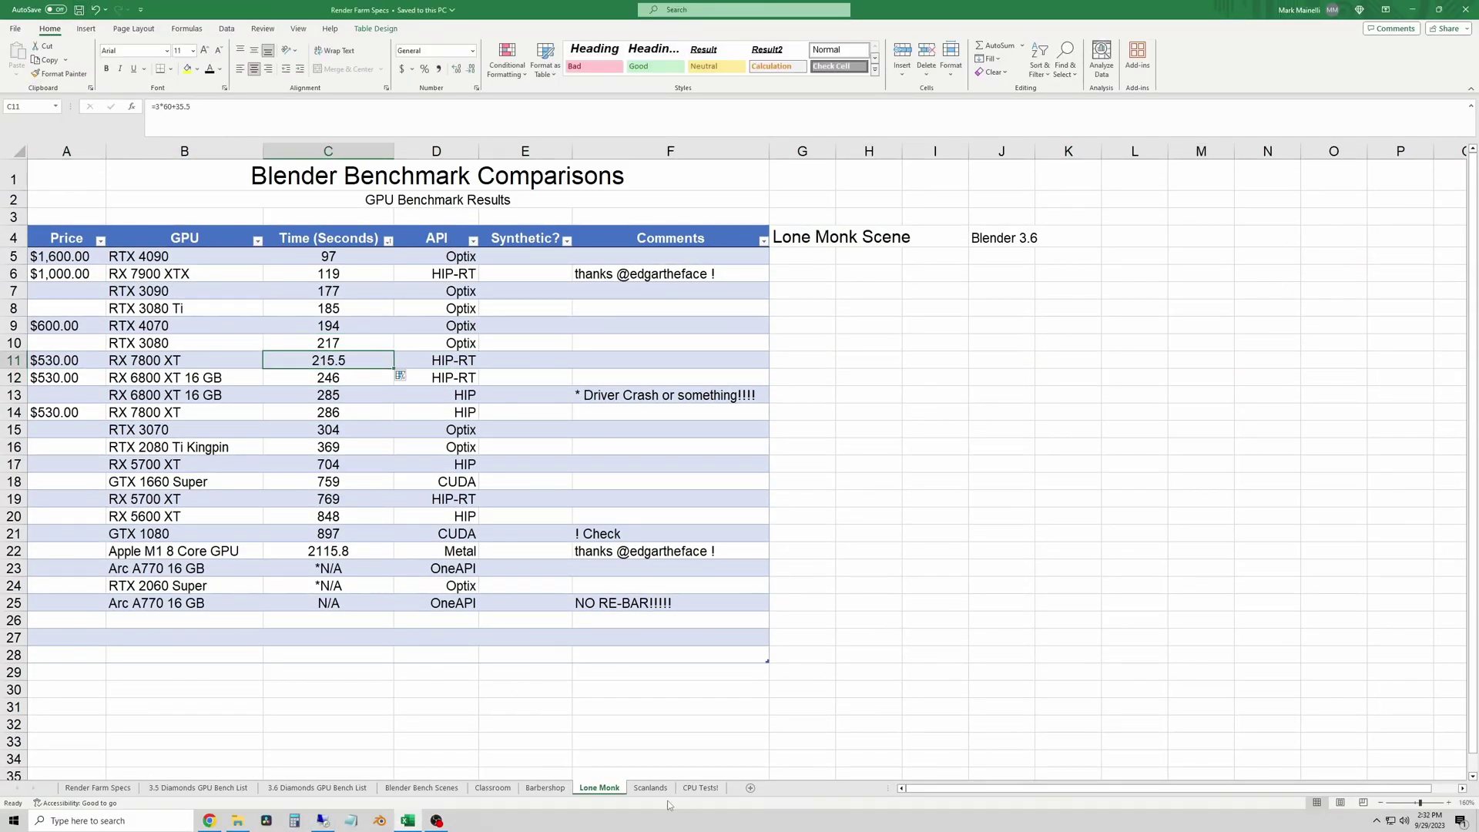
key(ctrl+Page_Down)
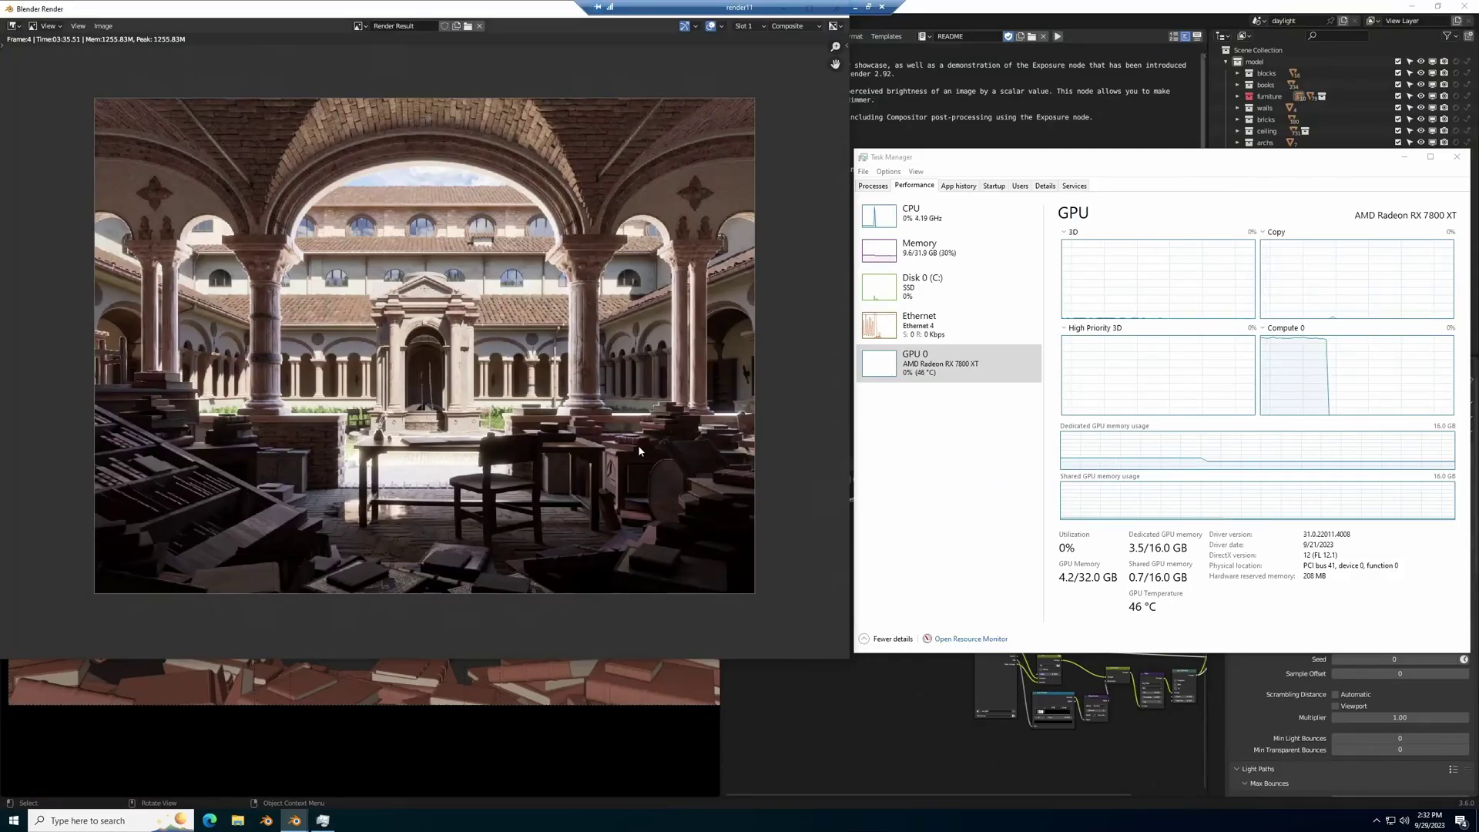
Close the Lone Monk render in Blender and open blender-3.3-splash.blend from the Scanlands benchmark folder
key(Escape)
click(23, 24)
click(39, 51)
click(614, 253)
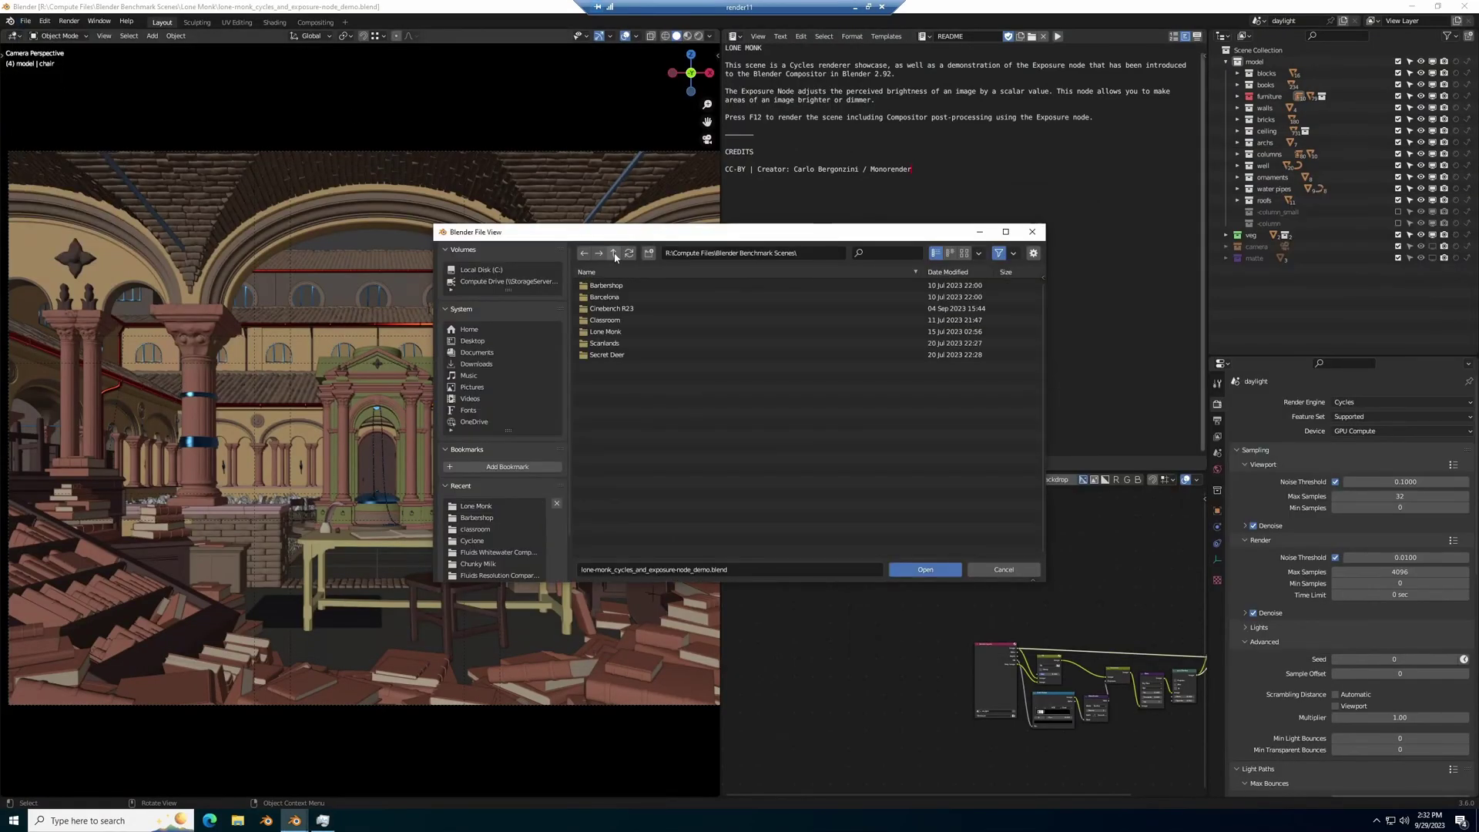
double_click(693, 331)
click(655, 285)
click(928, 571)
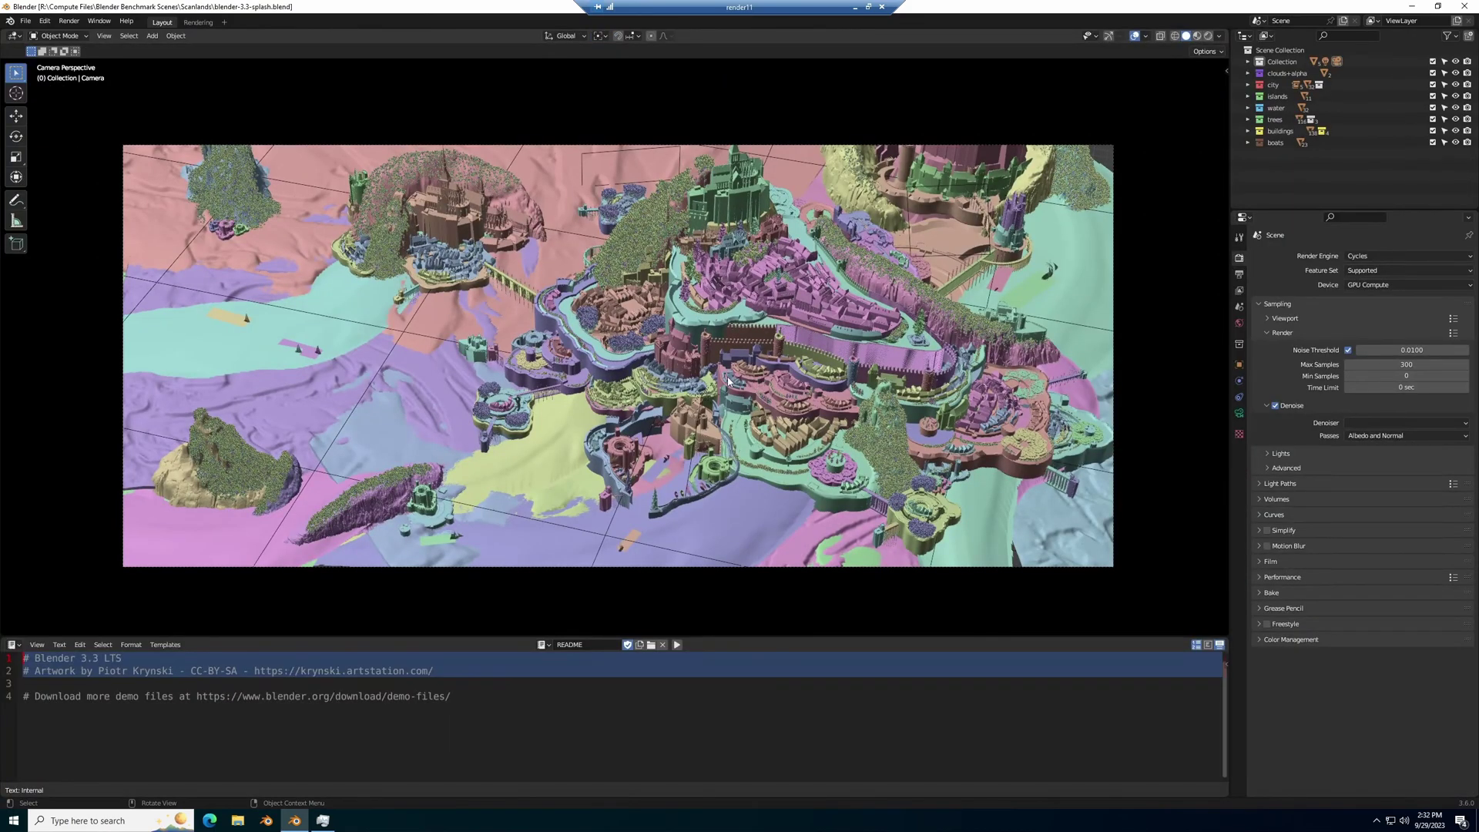
Check the Cycles render devices in the preferences and render the Scanlands image
click(44, 21)
click(67, 187)
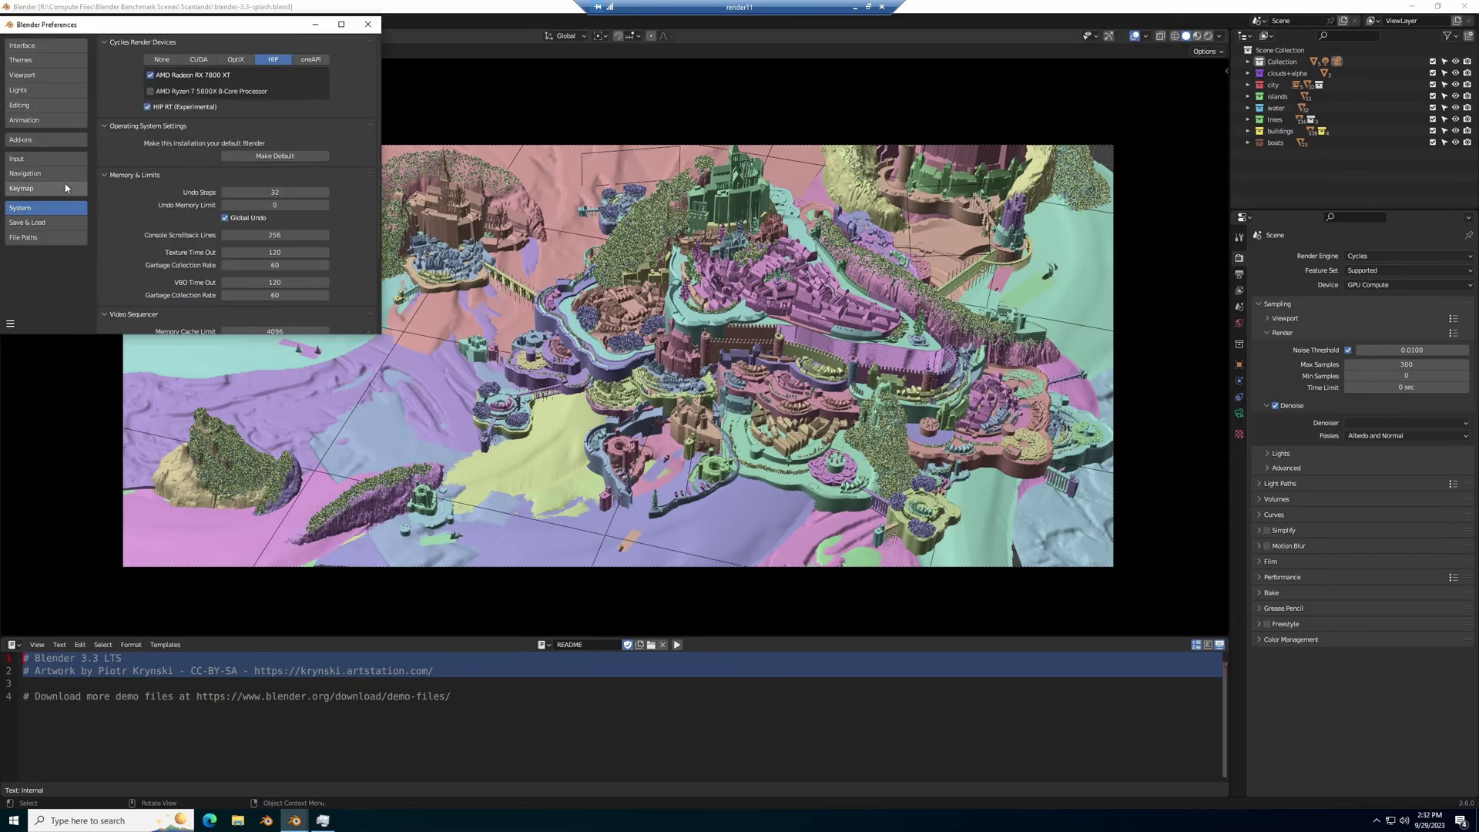
click(393, 11)
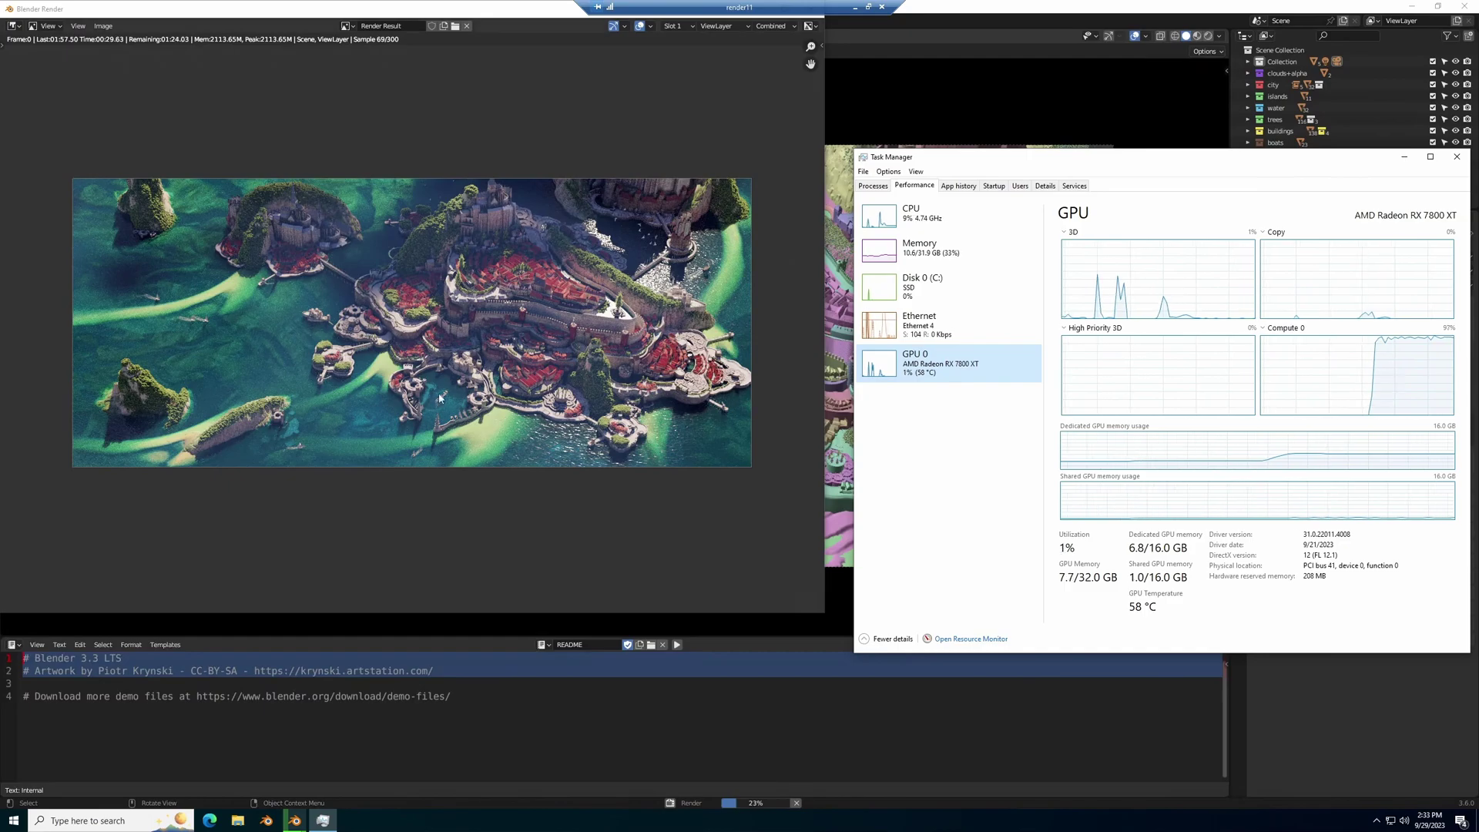
click(383, 528)
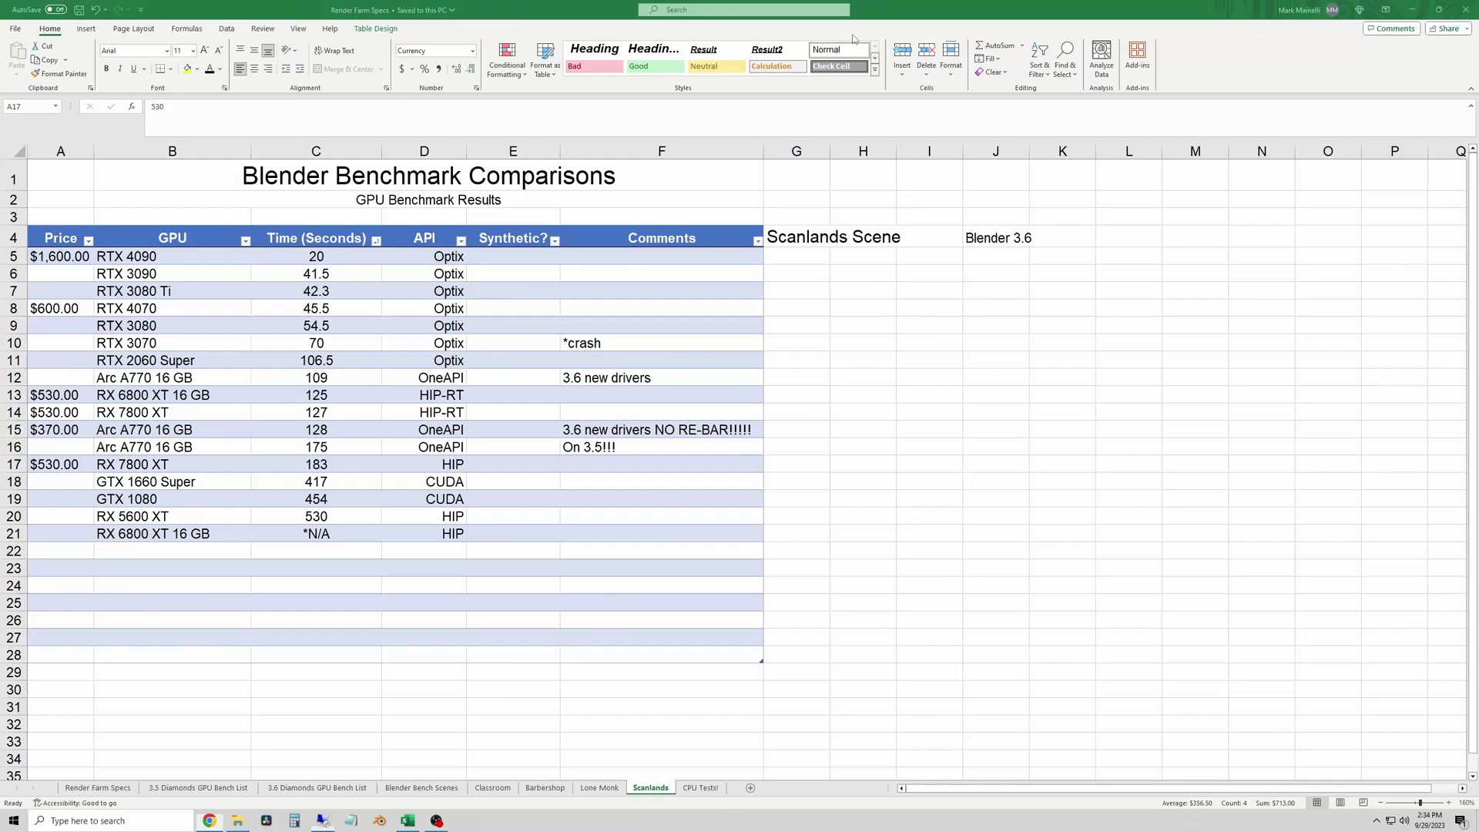
Enter =60*2+12.75 as the render time in the row 17 RX 7800 XT entry of the Excel Scanlands sheet
click(14, 464)
click(338, 466)
text(=)
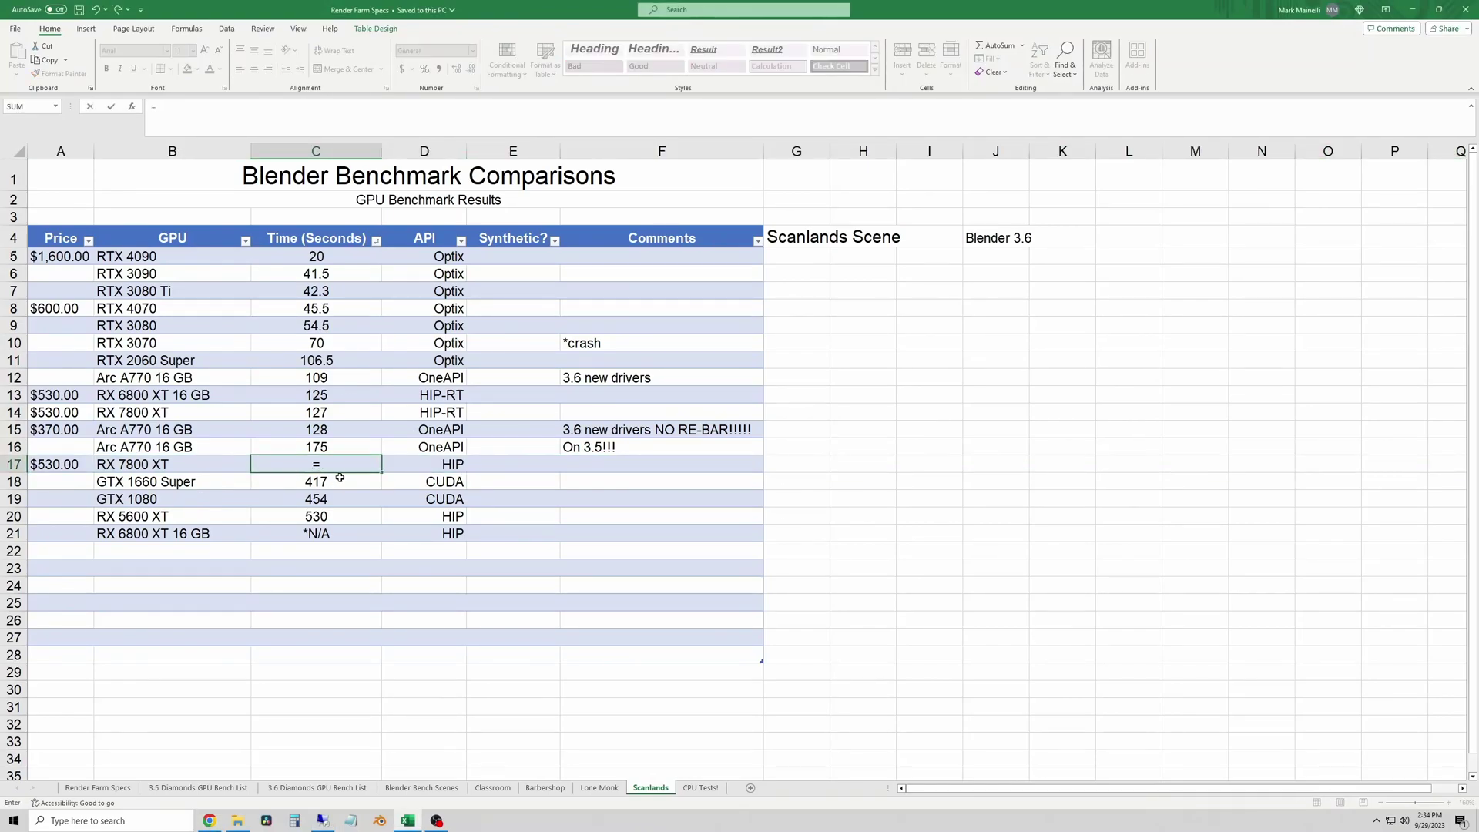
text(60*2+12.75)
key(Return)
click(376, 497)
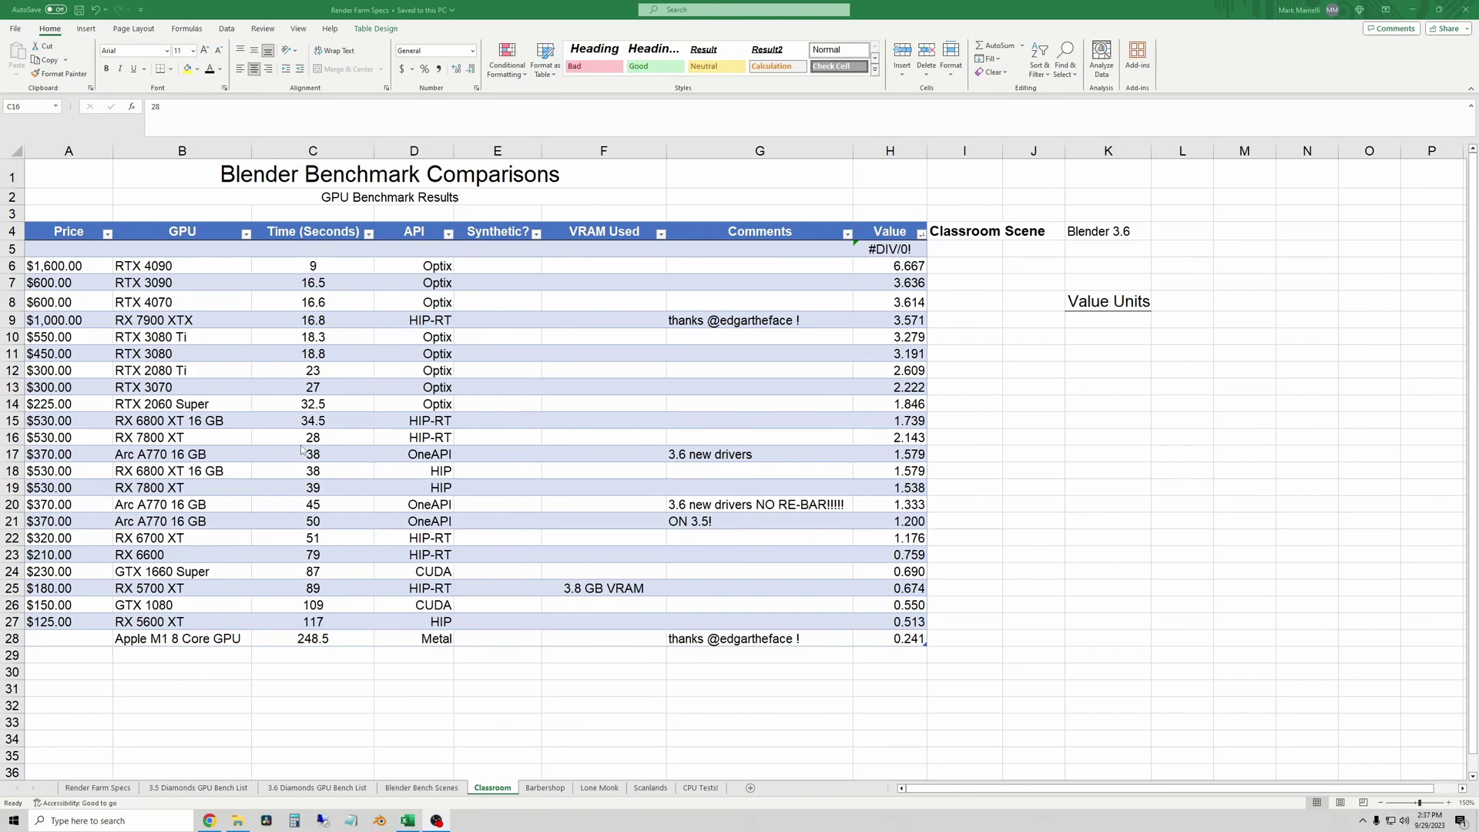
Sort the Classroom results by time from smallest to largest and compare the RX 7800 XT and RX 6800 XT HIP-RT times
click(365, 436)
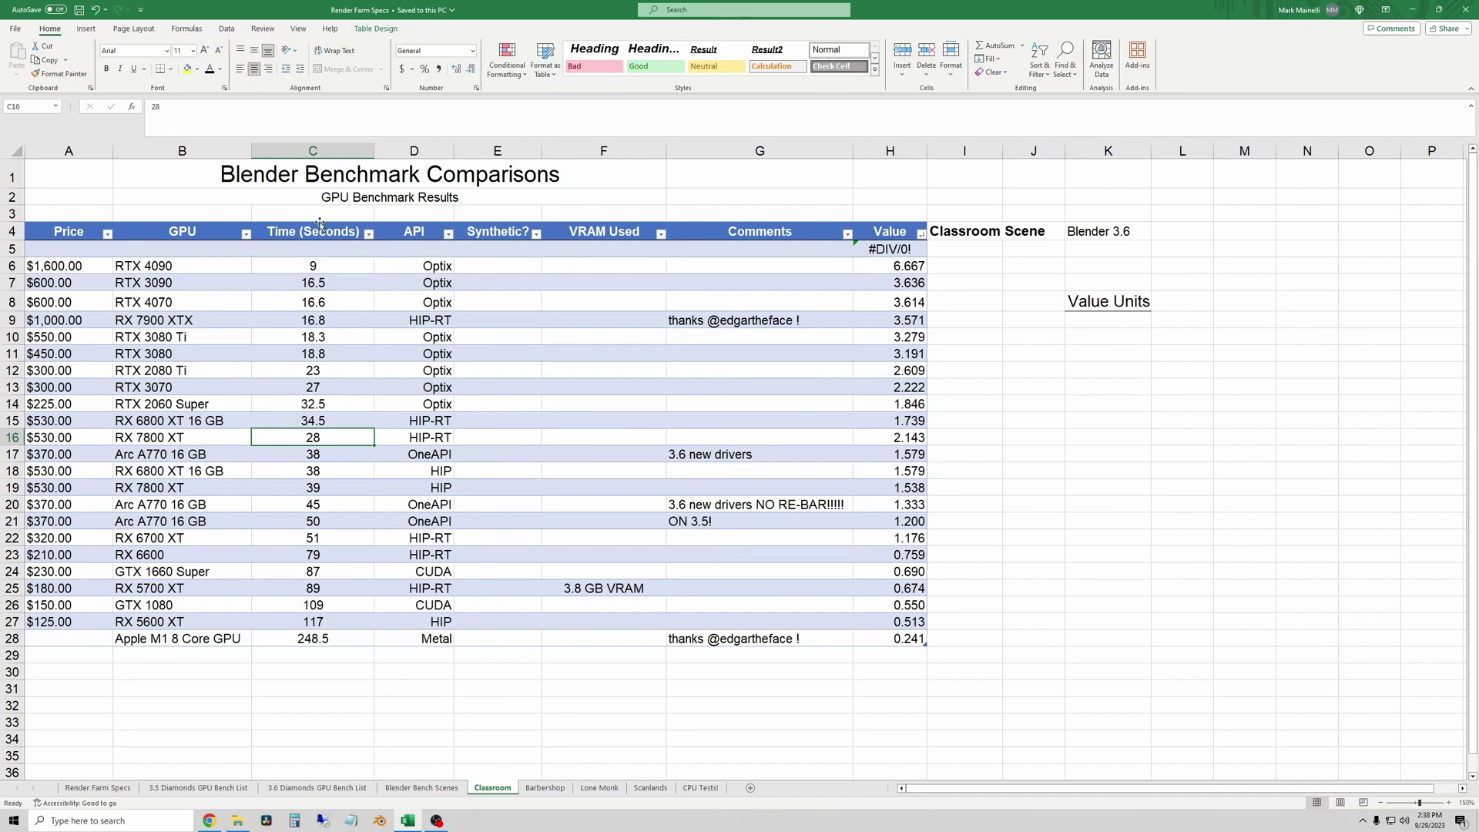
click(369, 234)
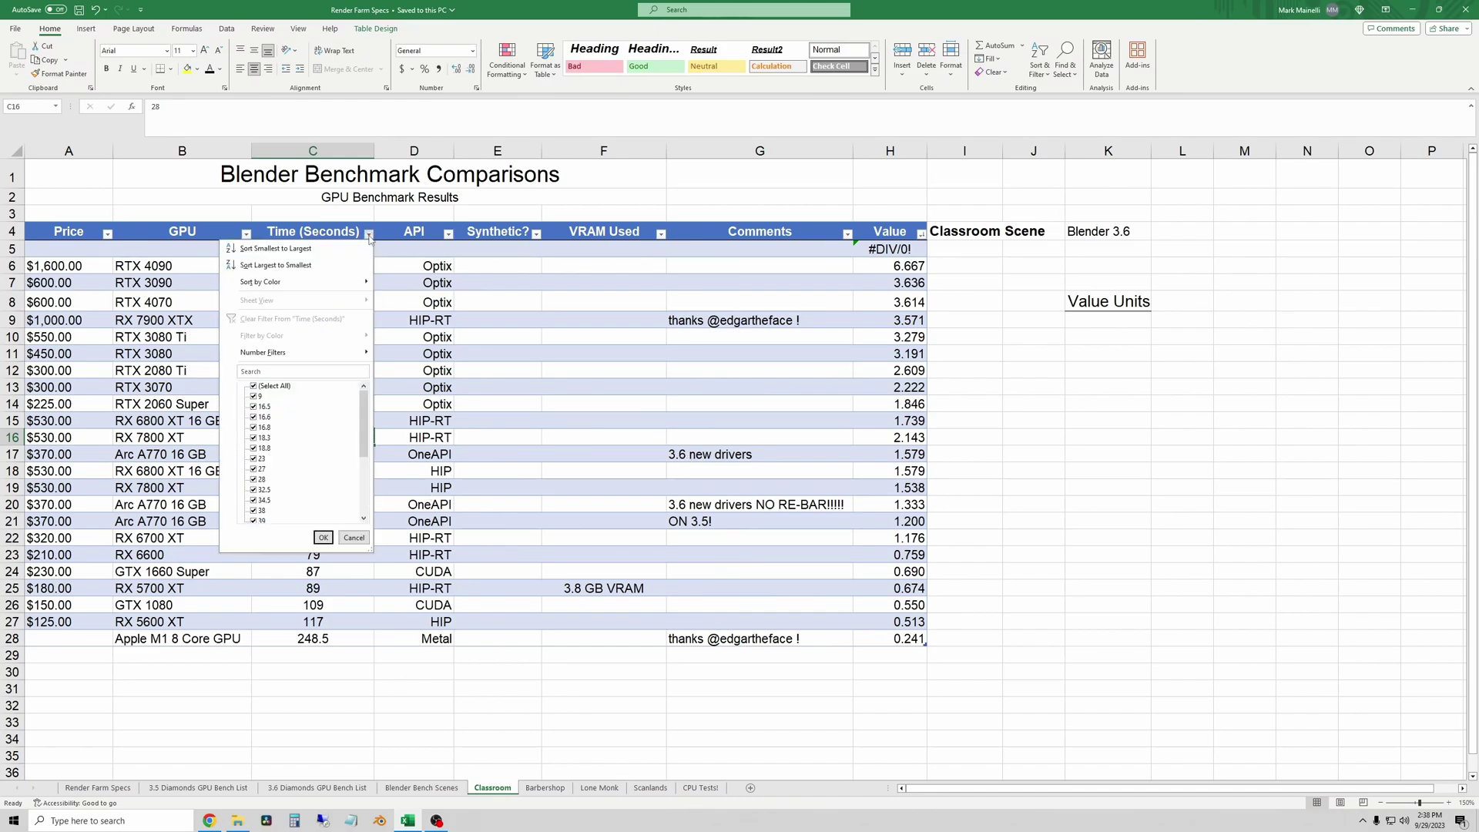
click(313, 250)
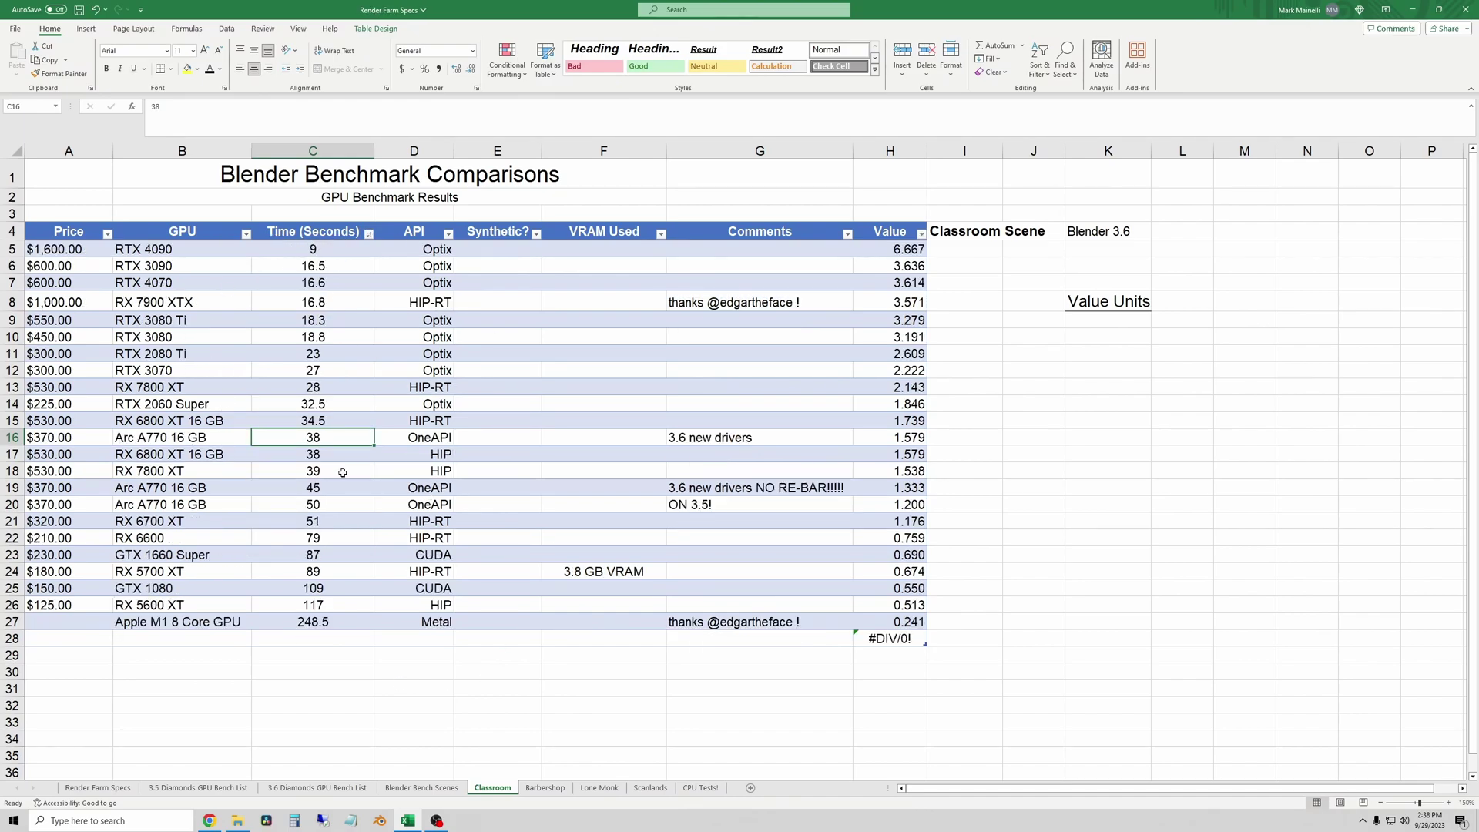
click(351, 420)
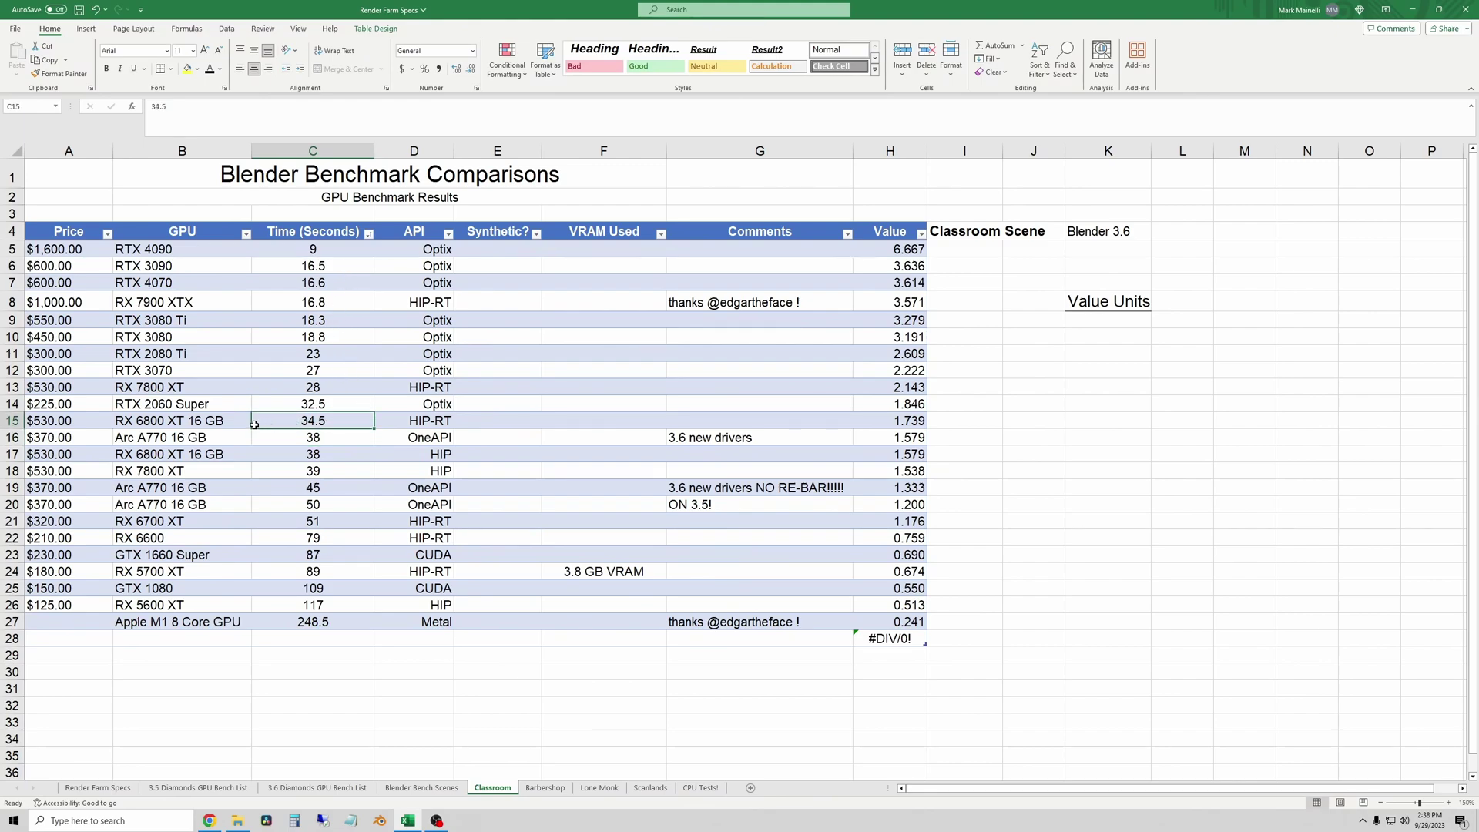
click(177, 394)
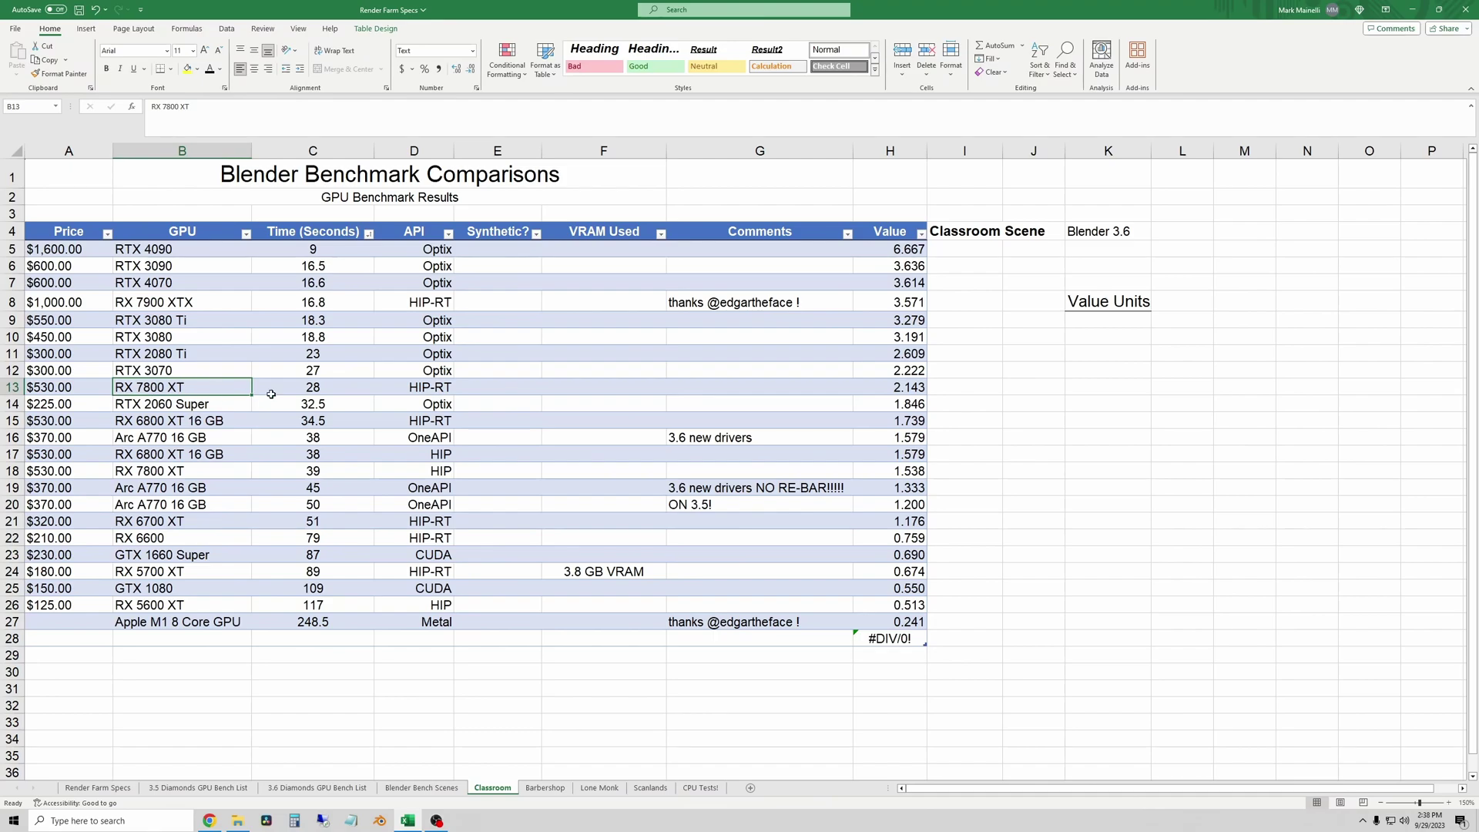
click(336, 387)
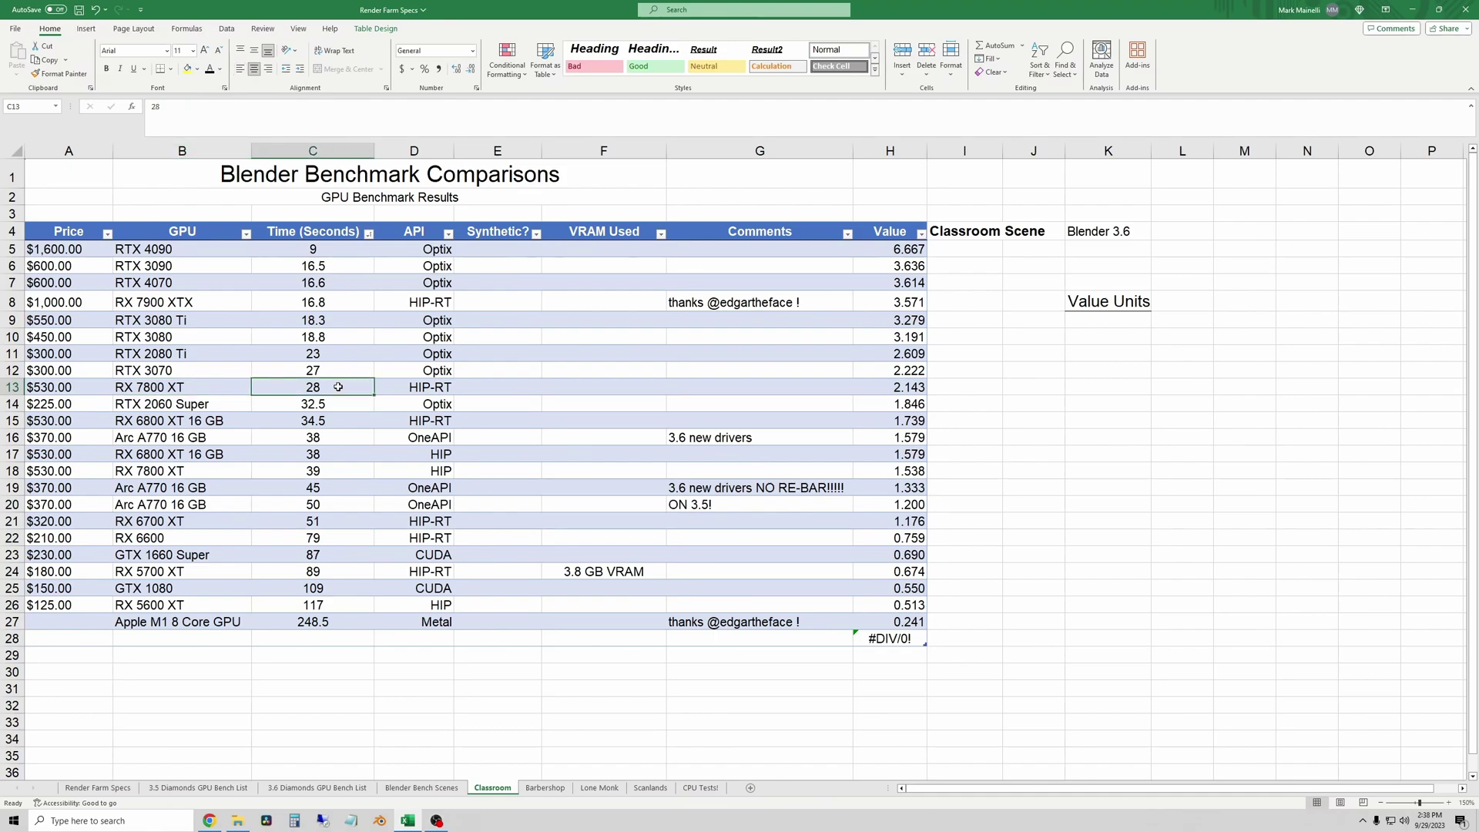
click(336, 423)
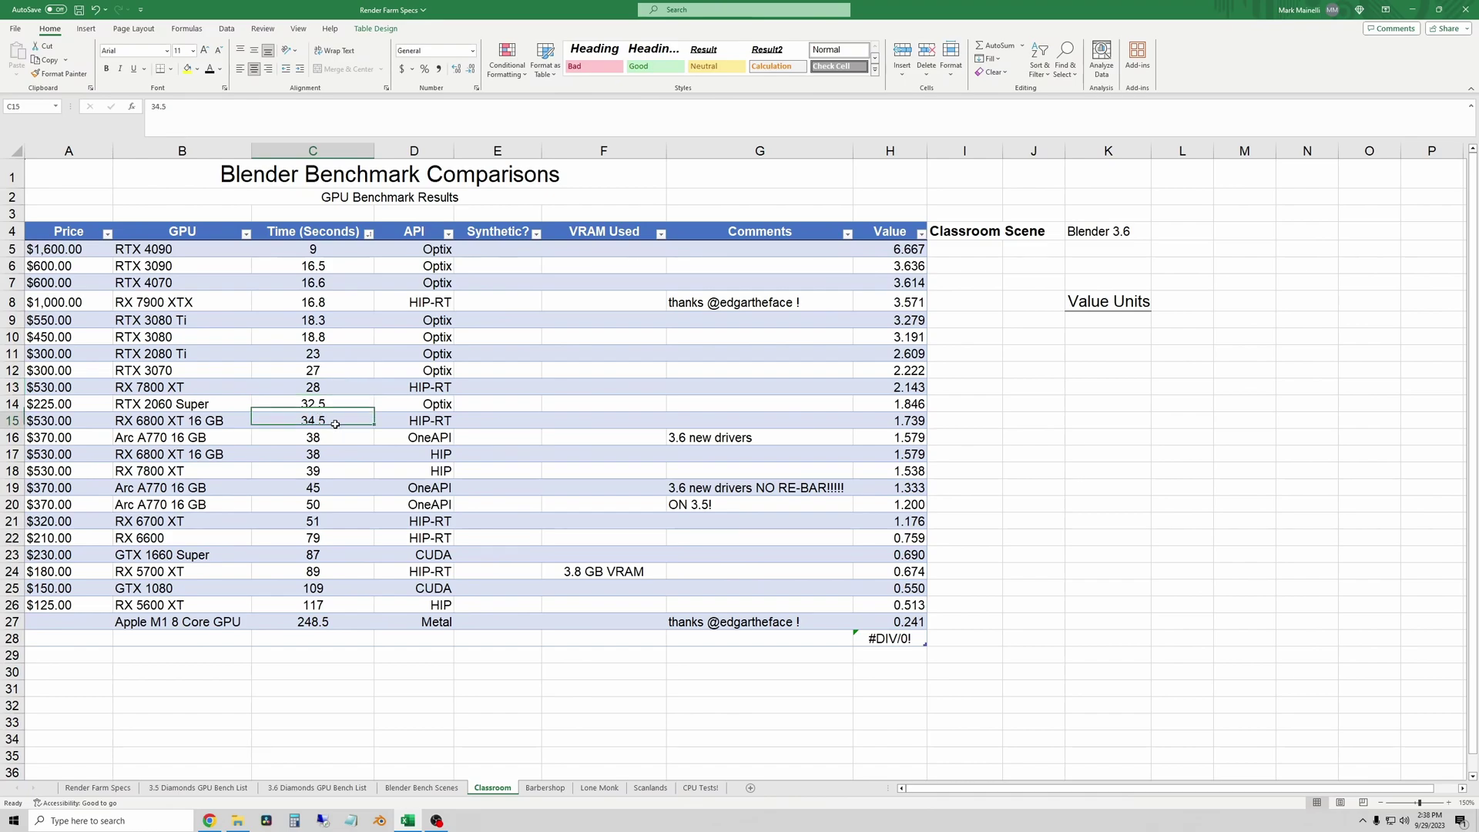
click(337, 383)
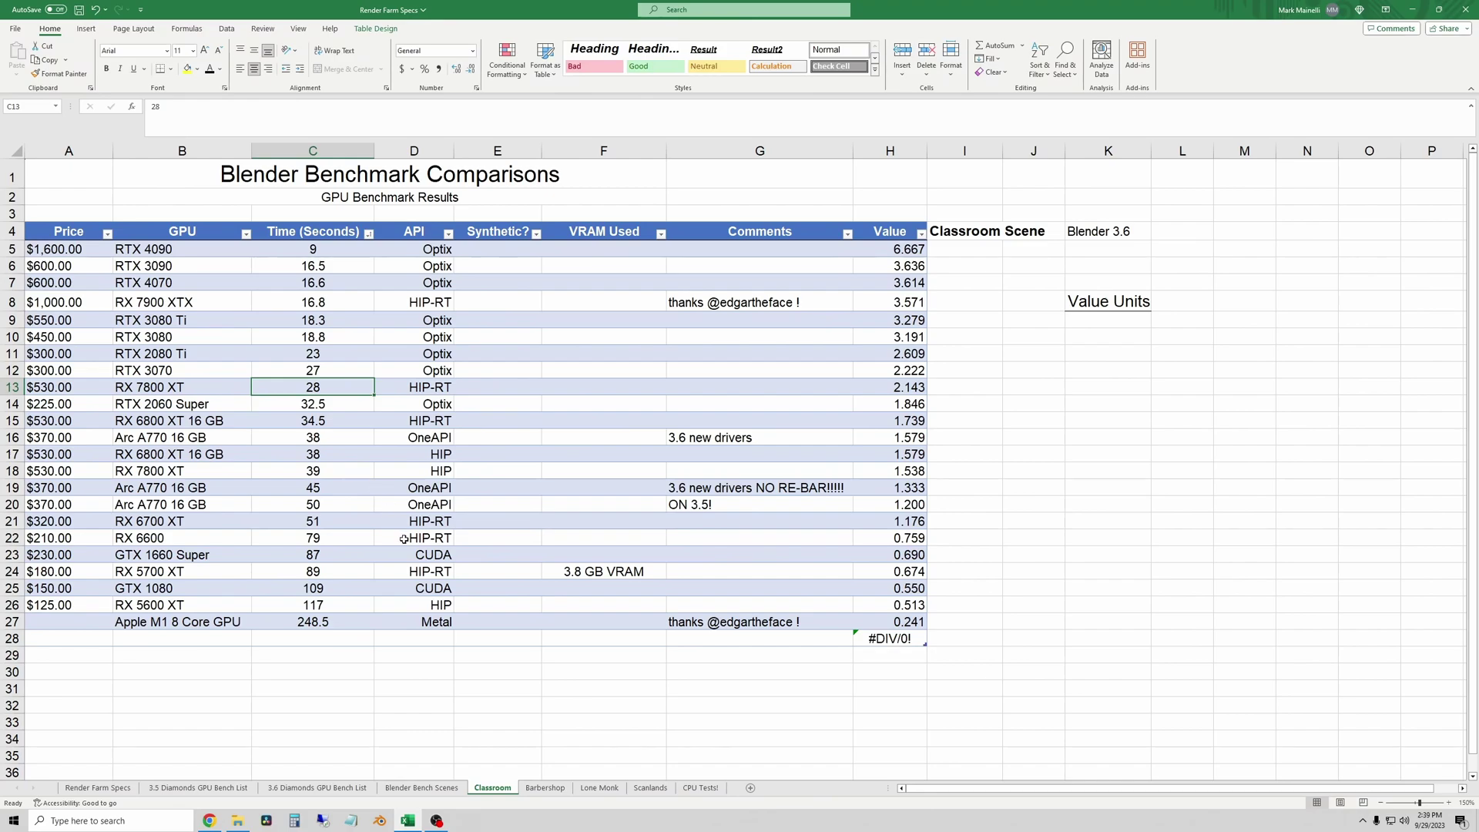
Sort the Barbershop results by time from smallest to largest
click(543, 787)
click(339, 230)
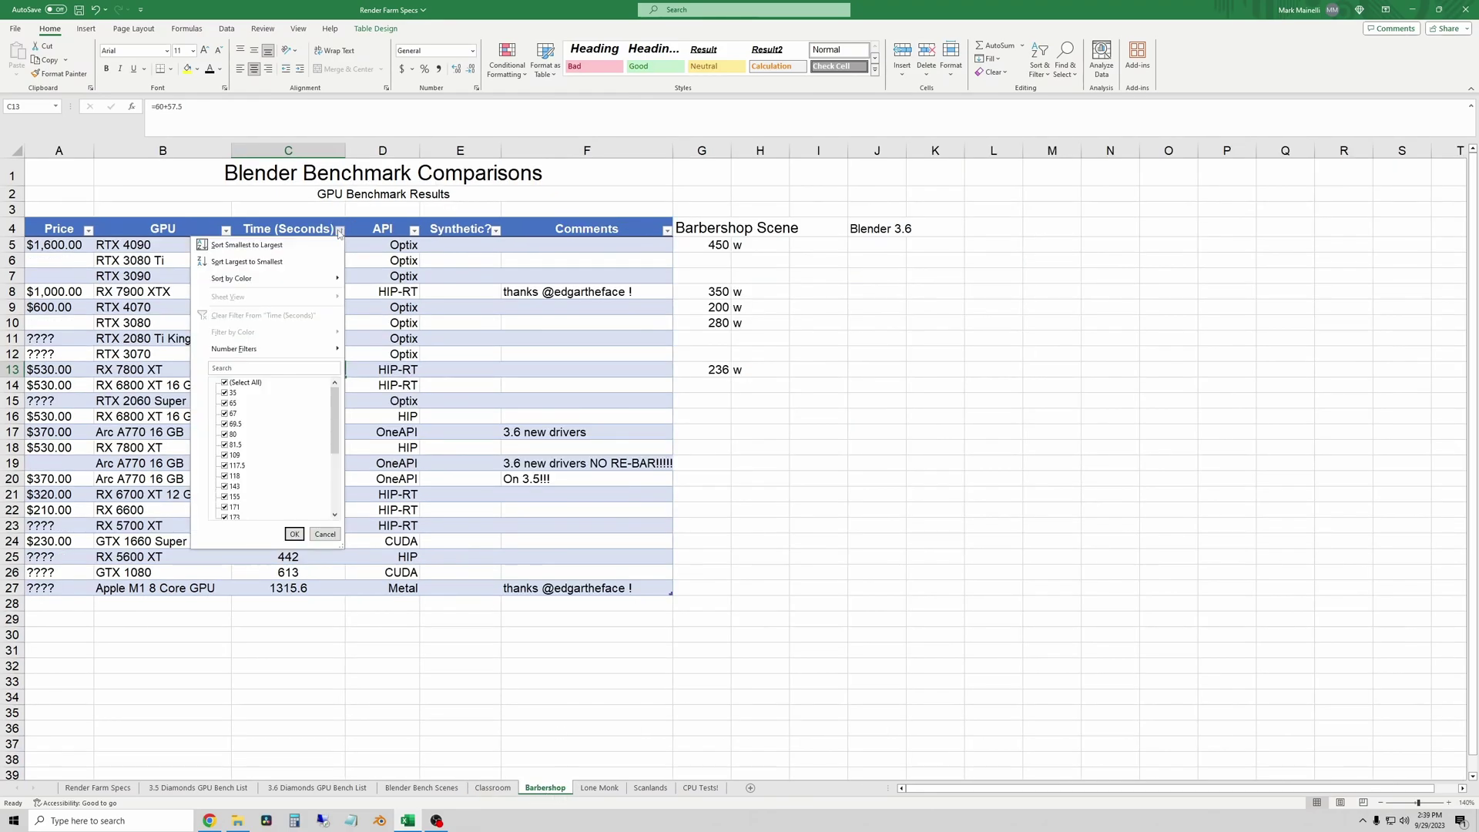
click(247, 245)
ctrl+scroll(536, 744, up, 2)
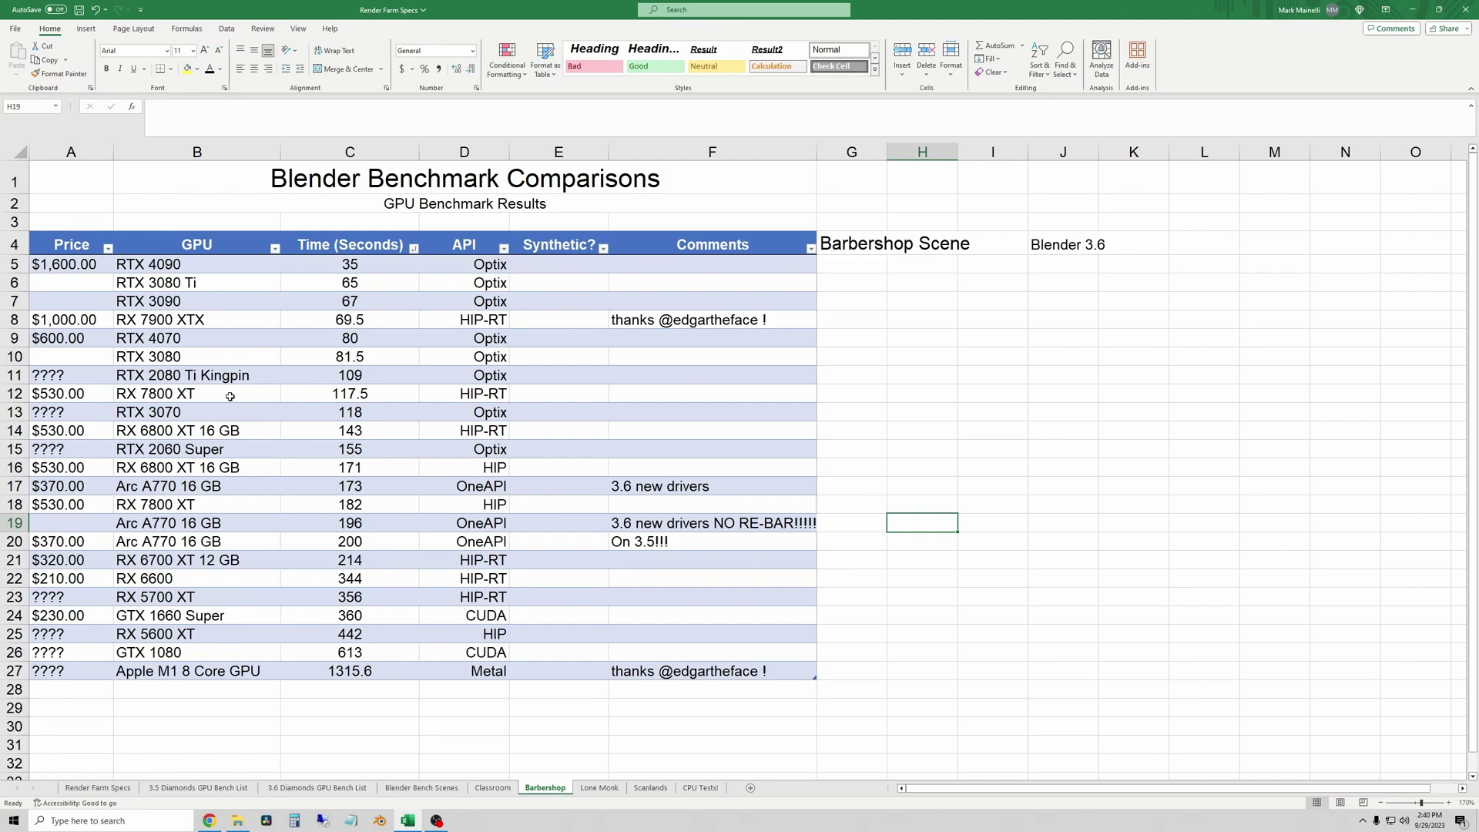
Compare the RX 7800 XT HIP-RT time in the Barbershop sheet with those of the RX 6800 XT, RTX 4070 and RTX 3080
click(380, 395)
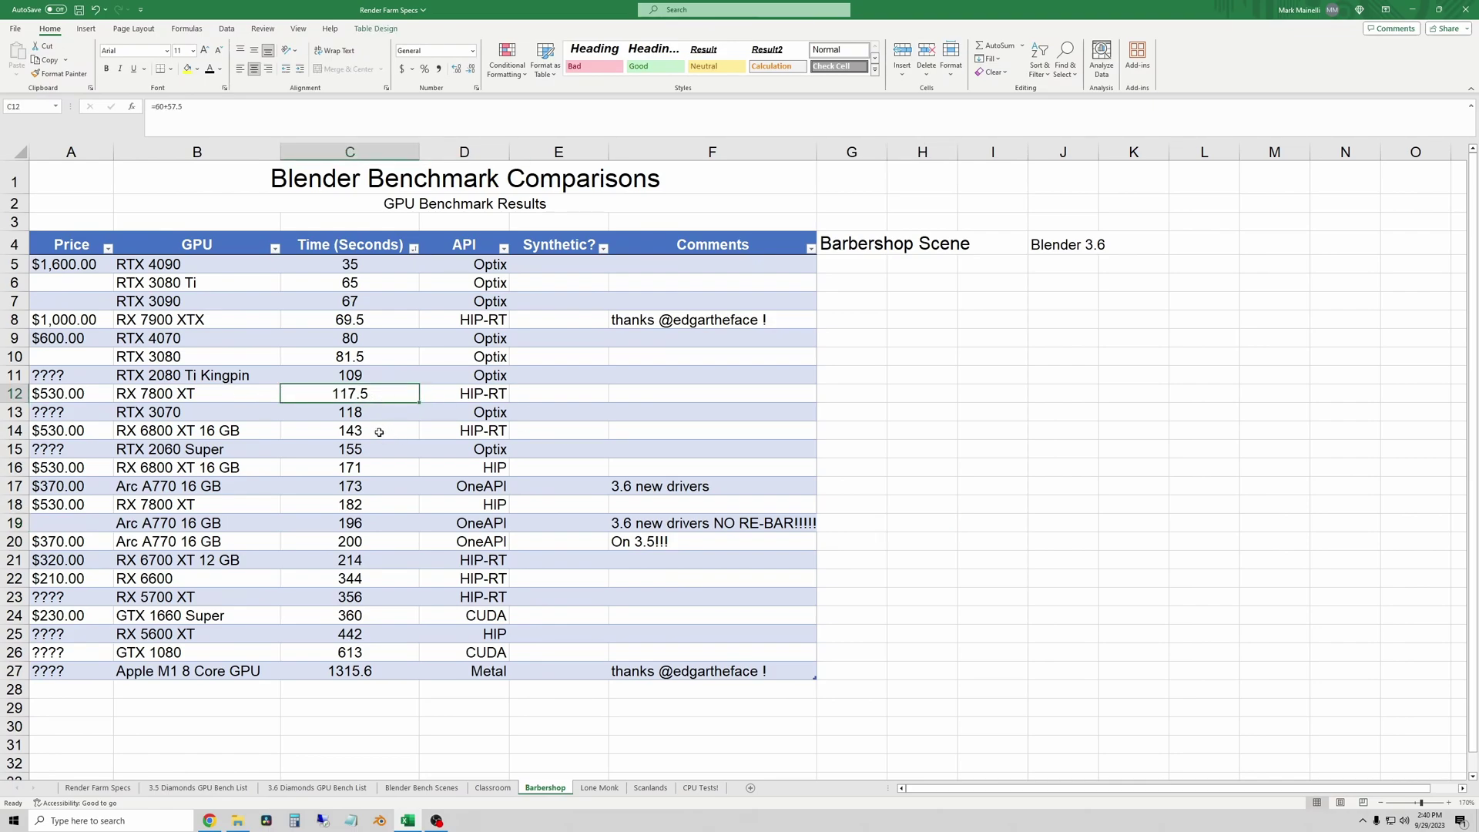
click(379, 432)
click(383, 395)
click(375, 340)
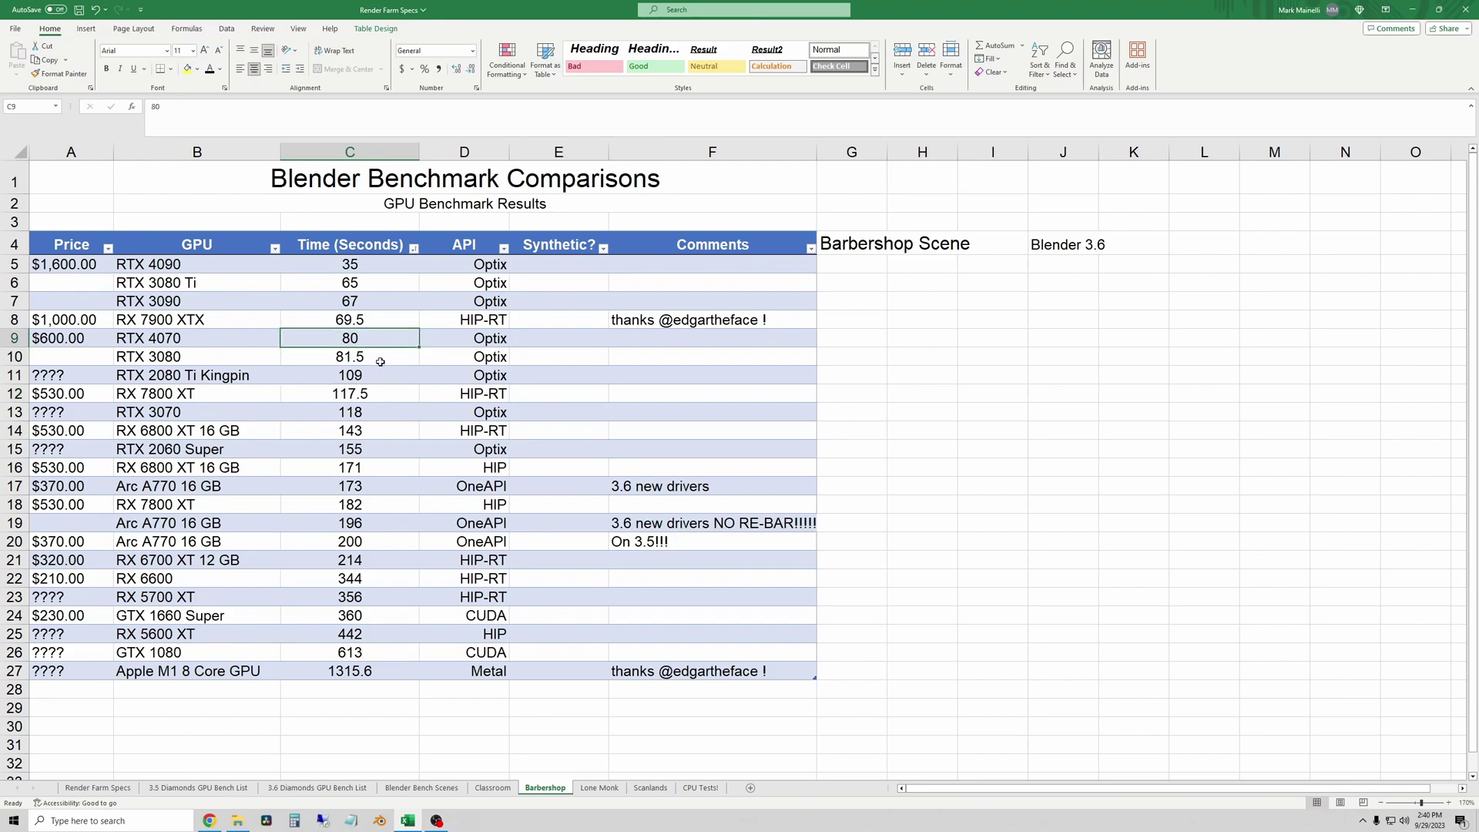
click(383, 394)
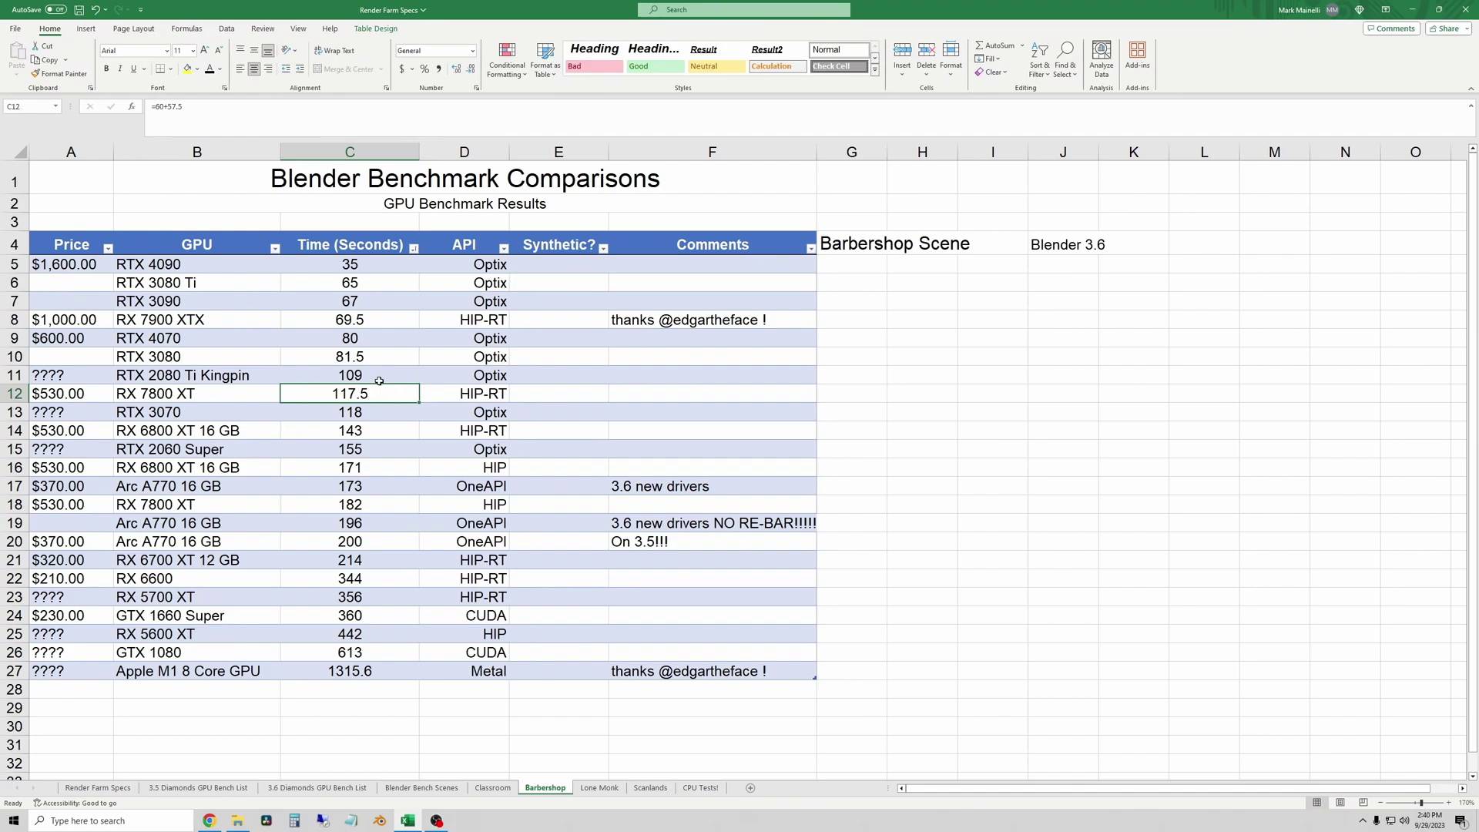
click(376, 353)
click(382, 391)
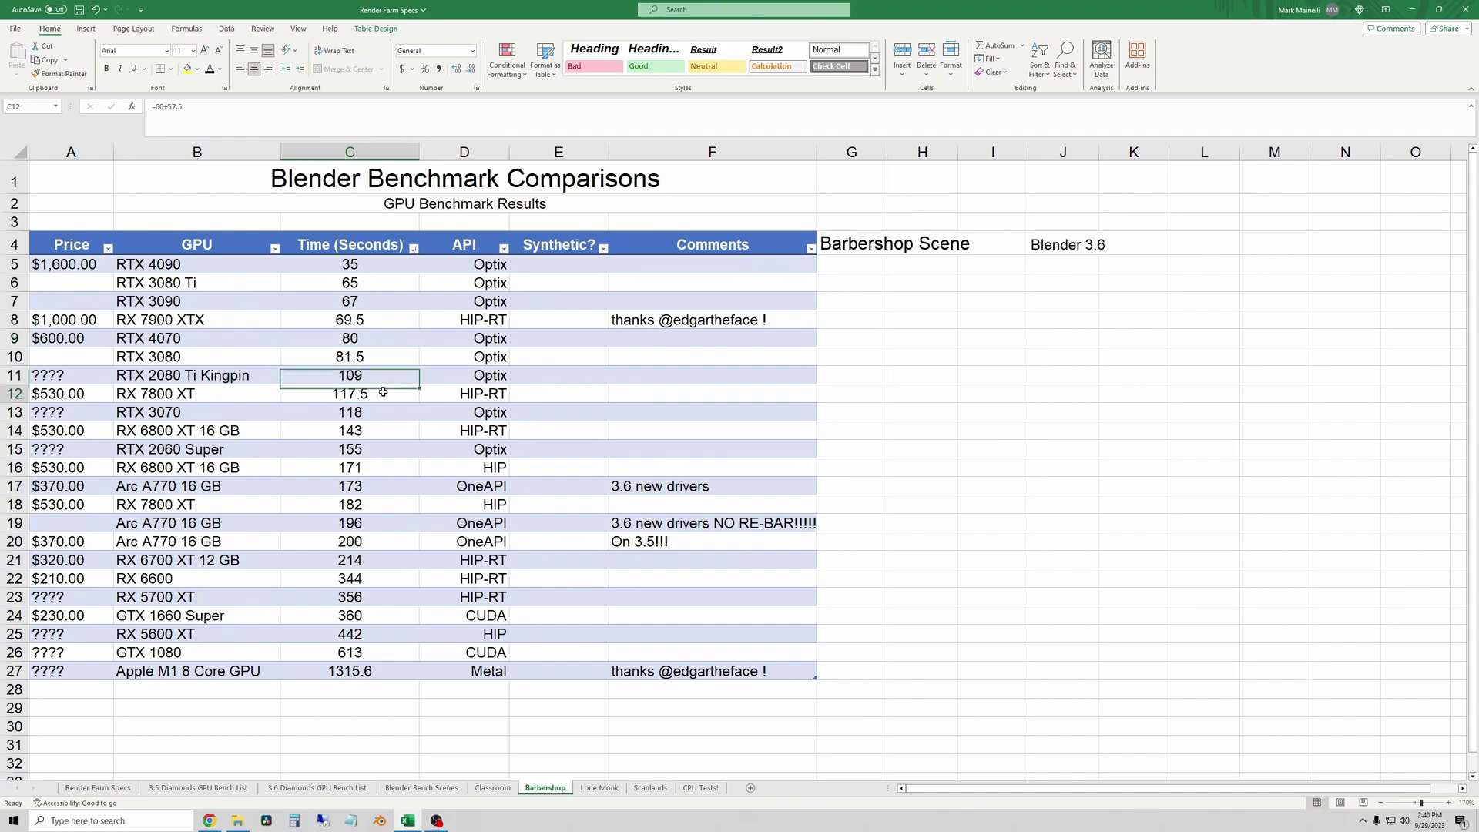
click(377, 351)
click(382, 336)
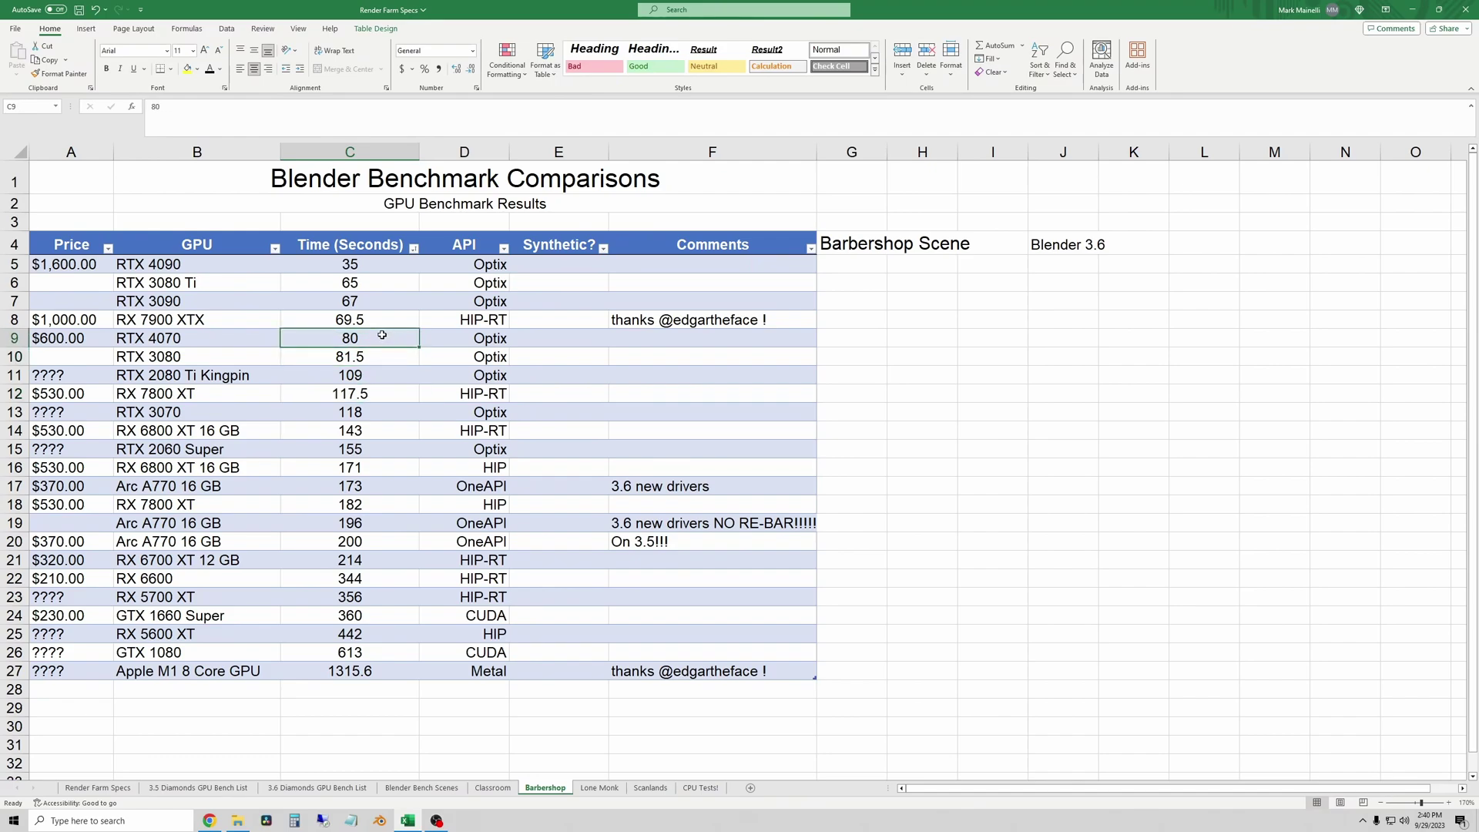
click(383, 394)
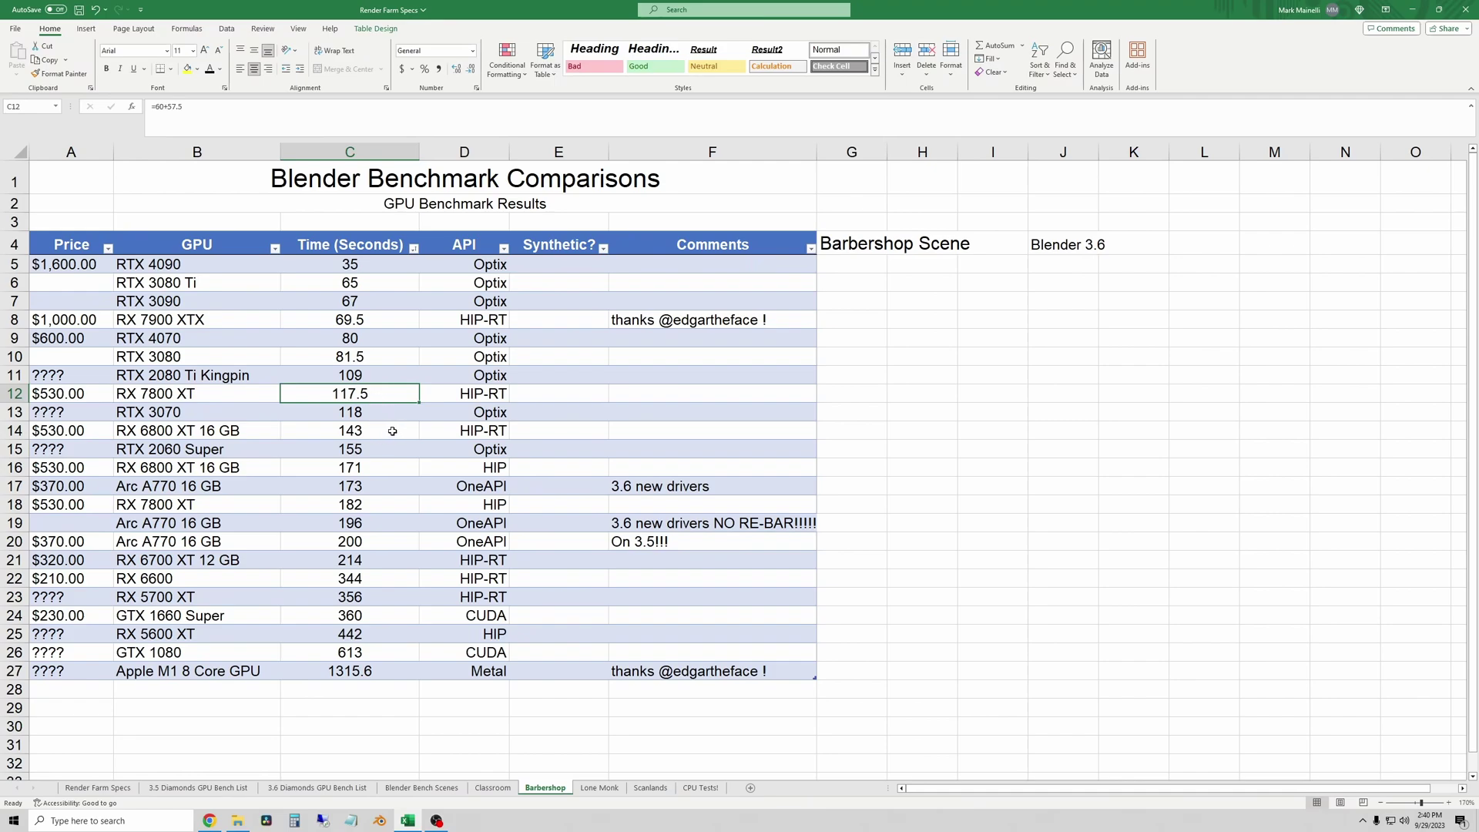
click(392, 431)
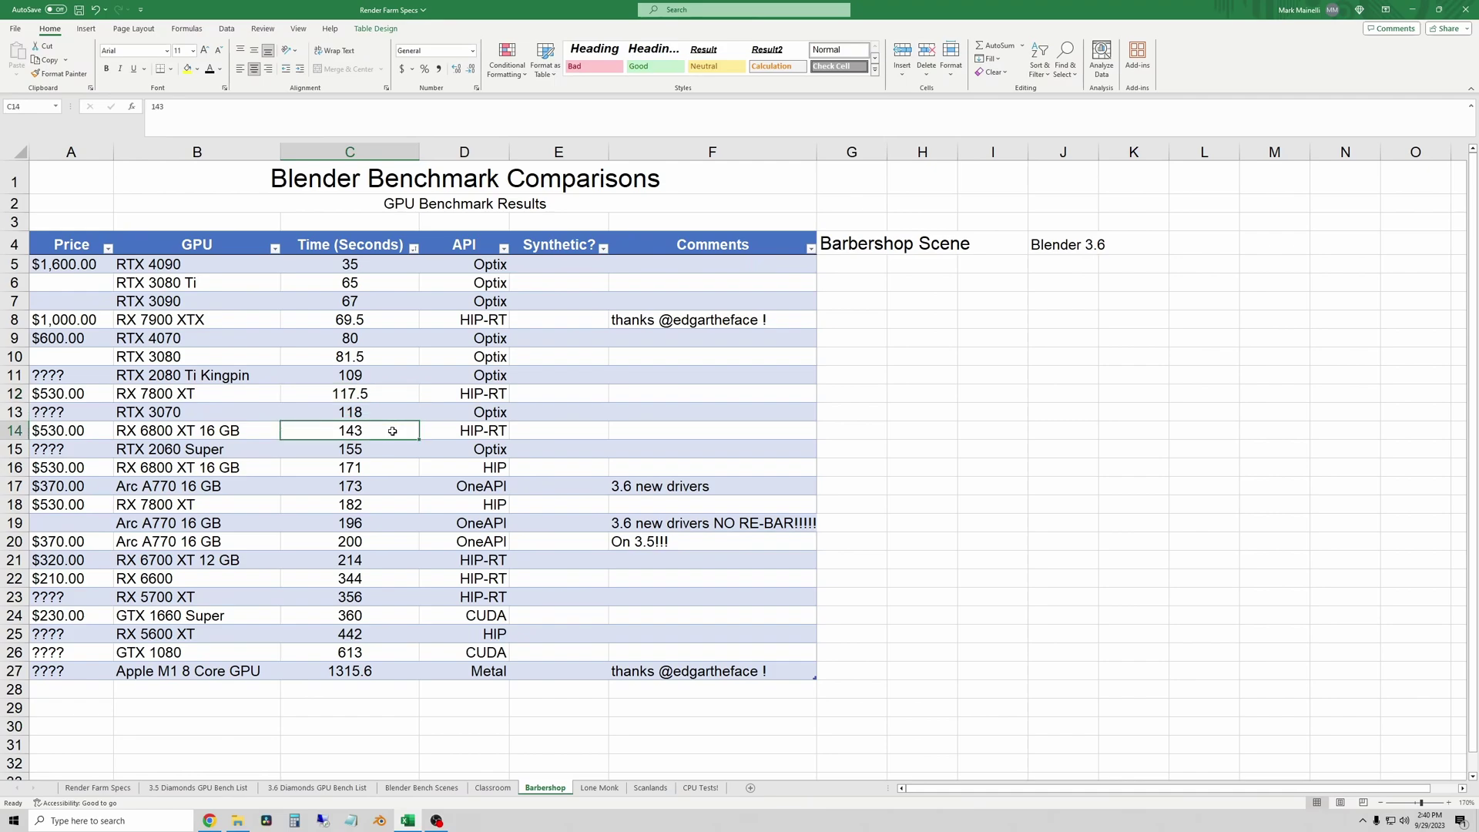
click(390, 398)
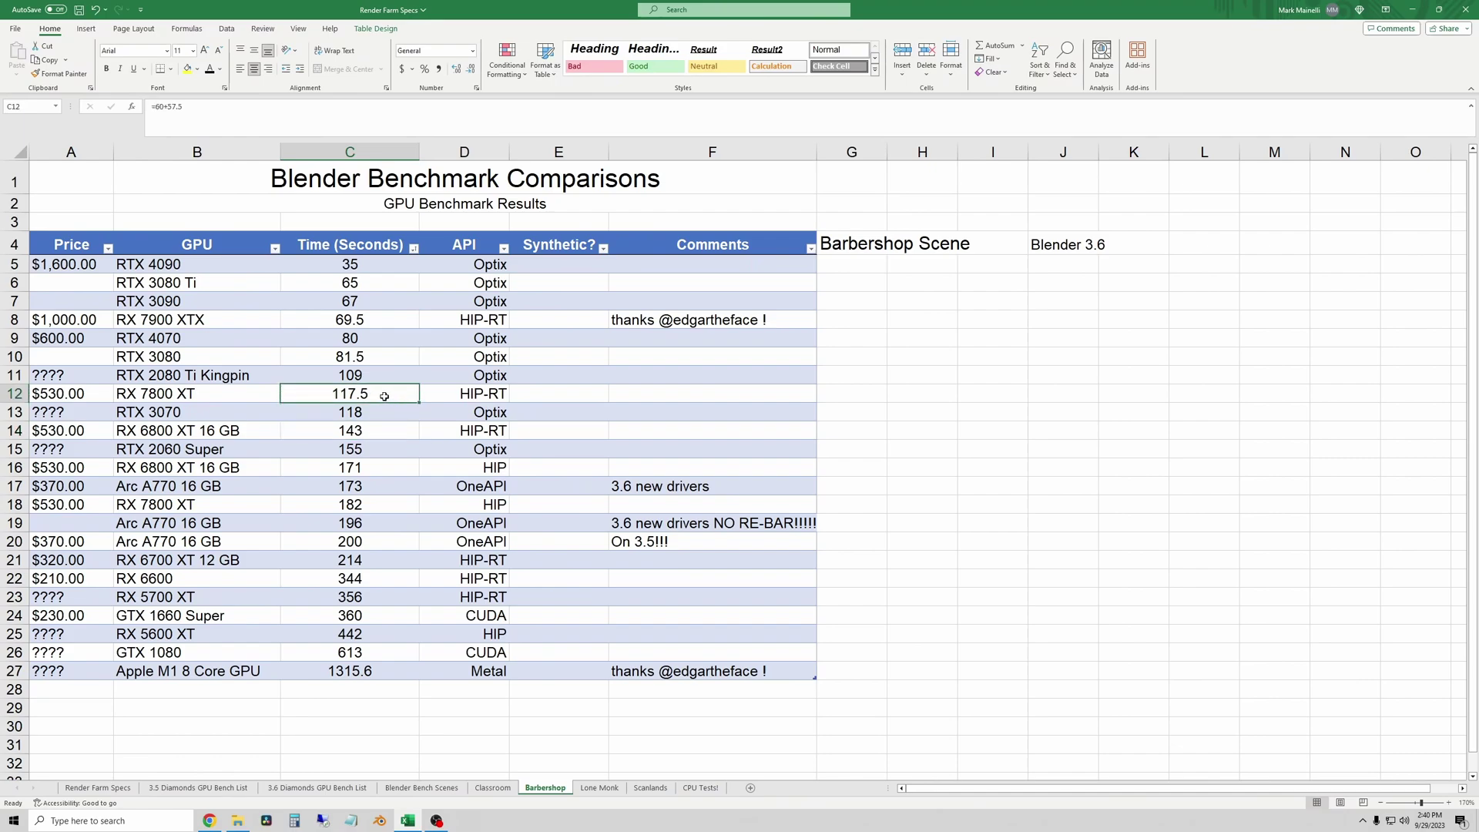
click(388, 435)
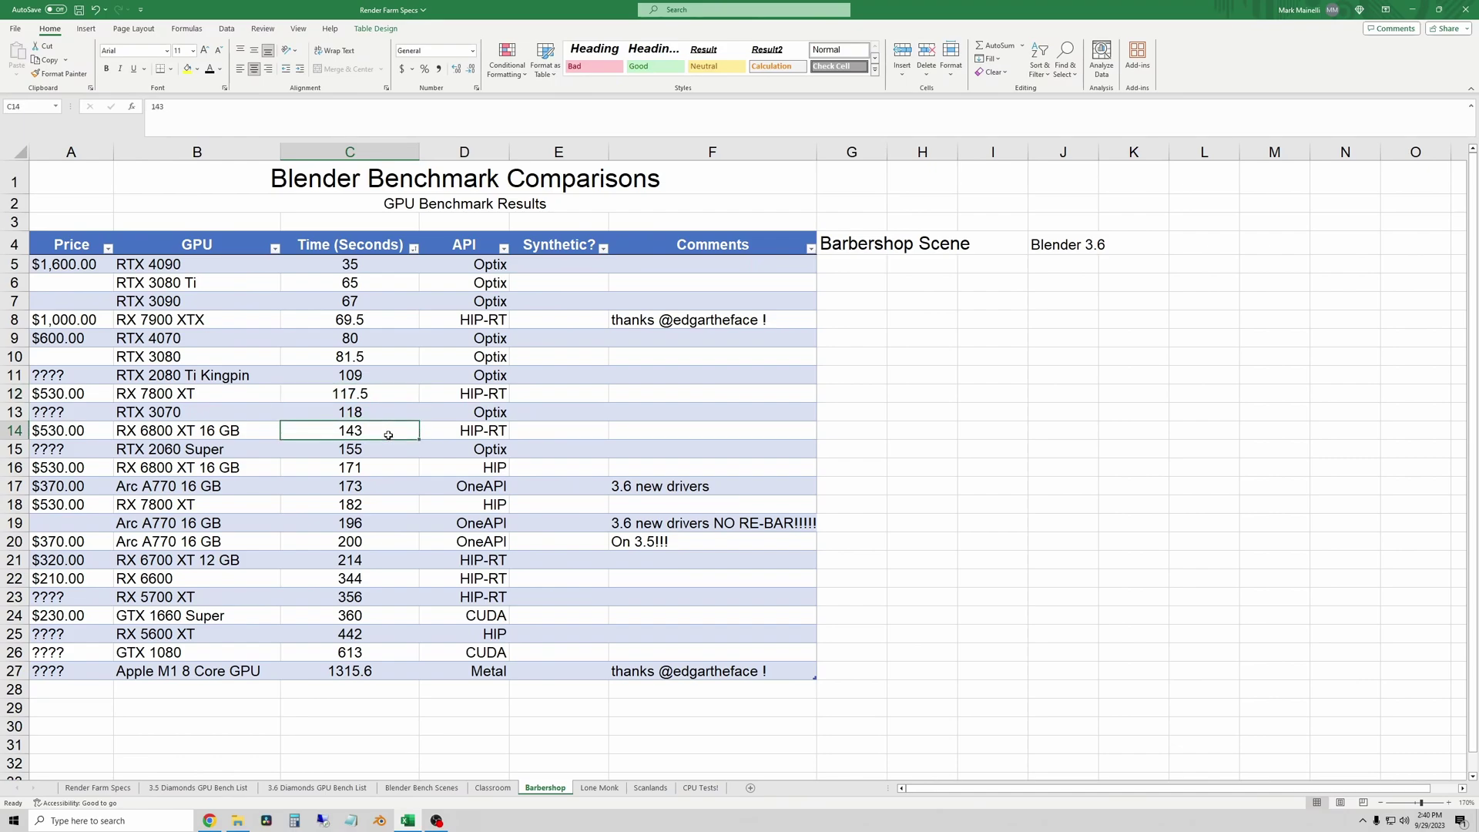
click(393, 400)
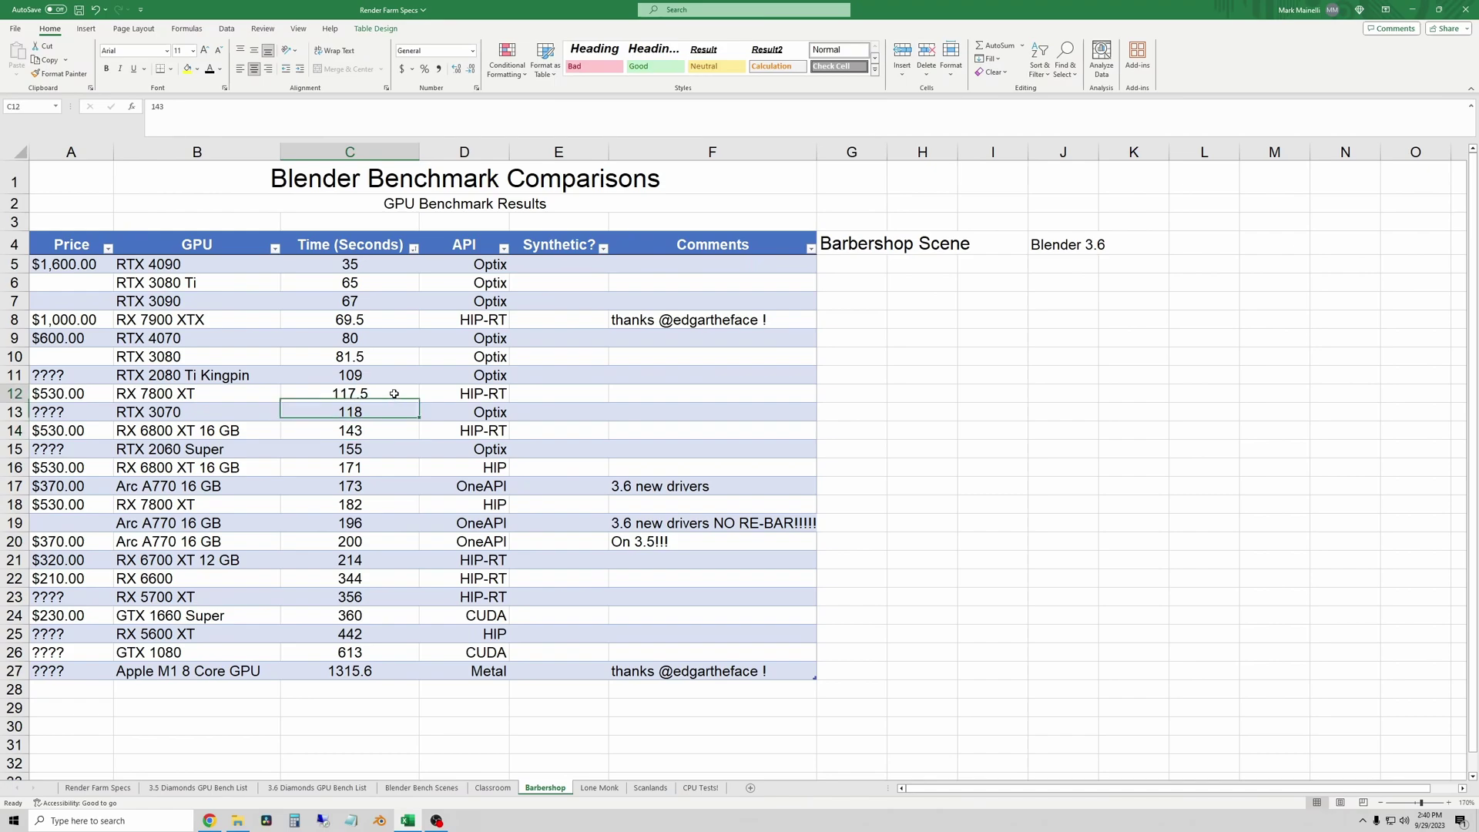
Sort the Lone Monk results by time from smallest to largest
click(600, 788)
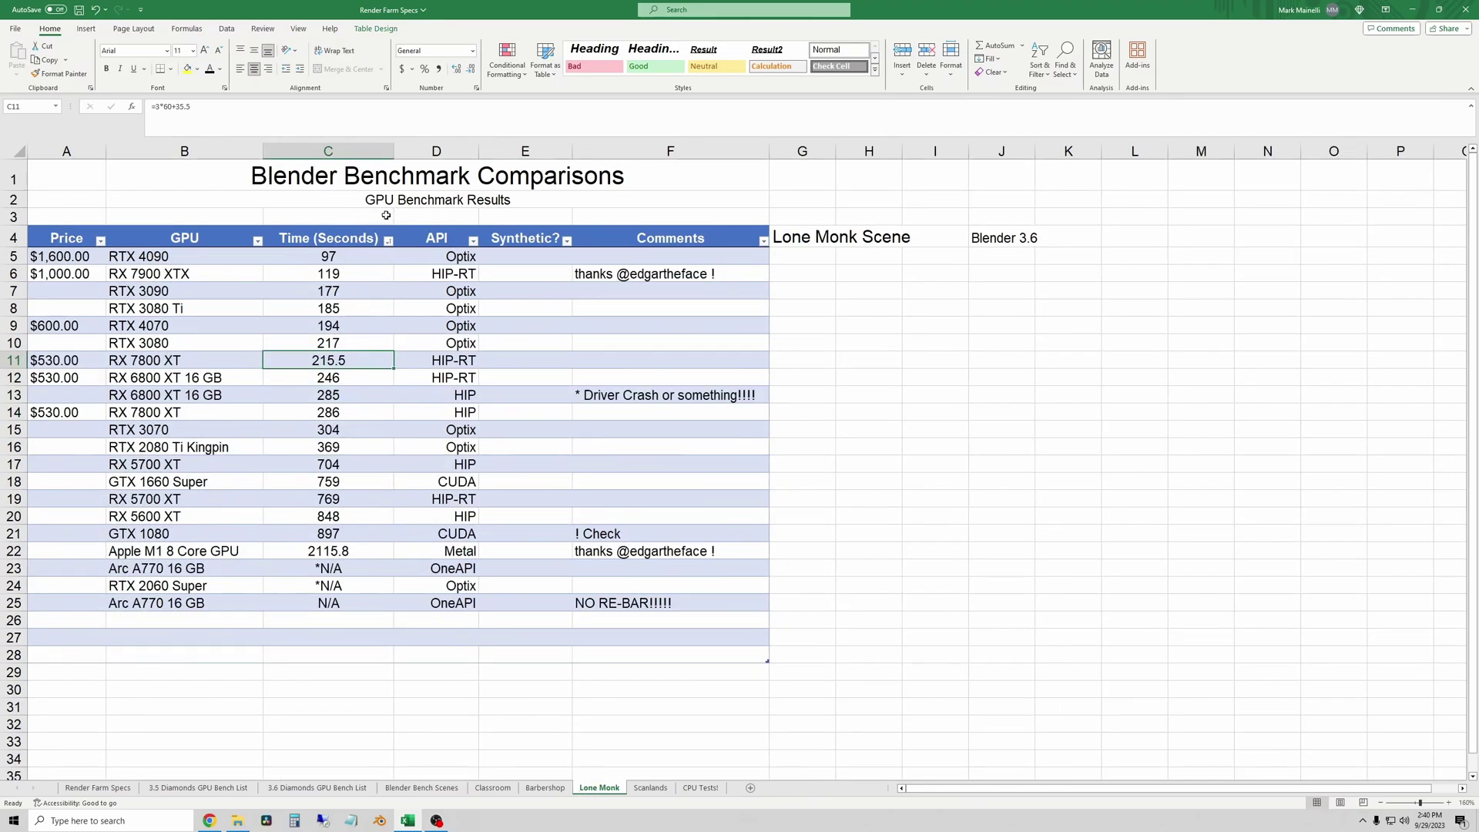
click(388, 241)
click(300, 257)
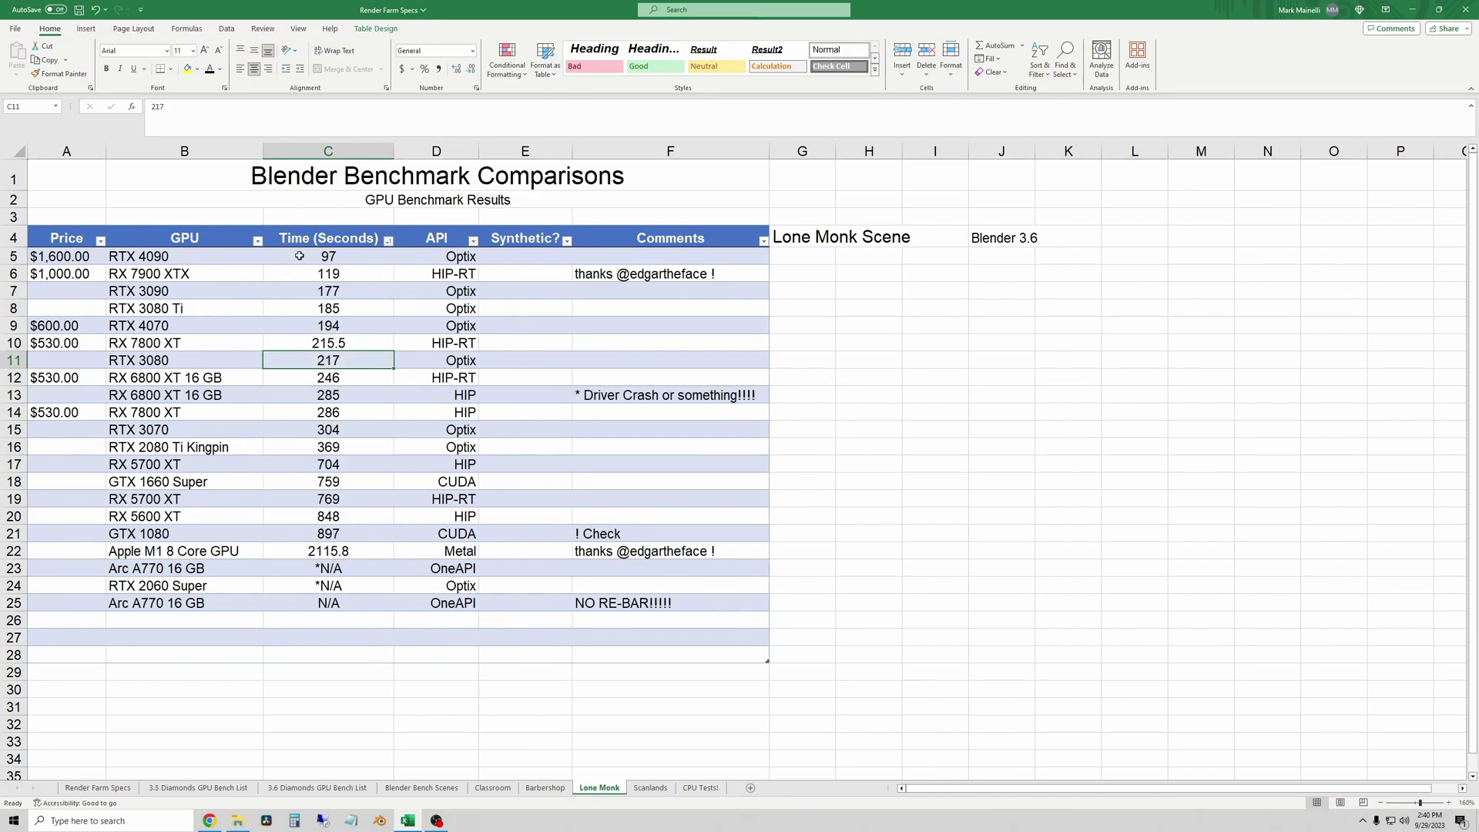
Compare the RX 7800 XT and RTX 4070 times in the Lone Monk sheet and switch to the Scanlands sheet
click(358, 349)
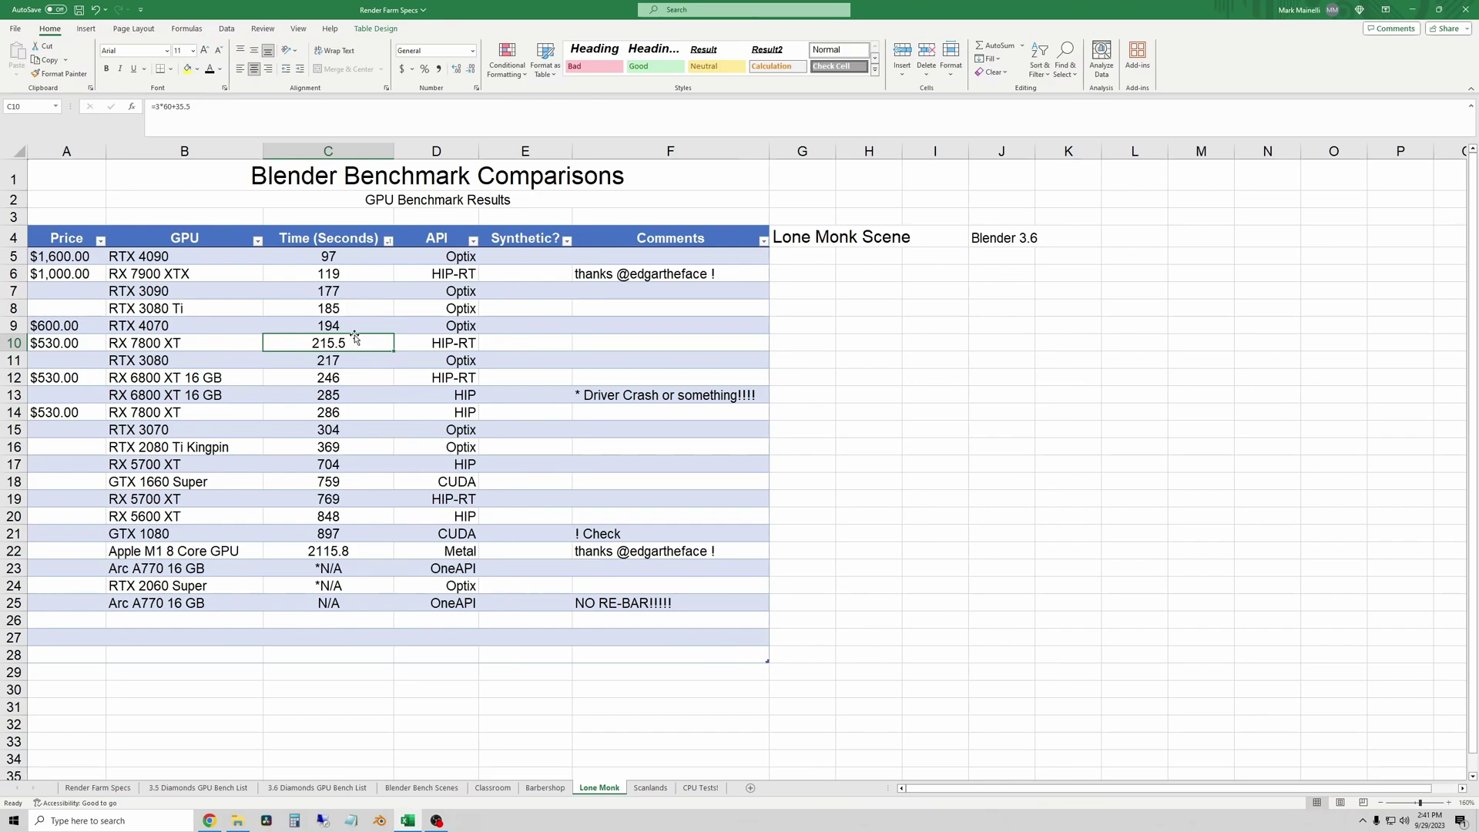
click(355, 325)
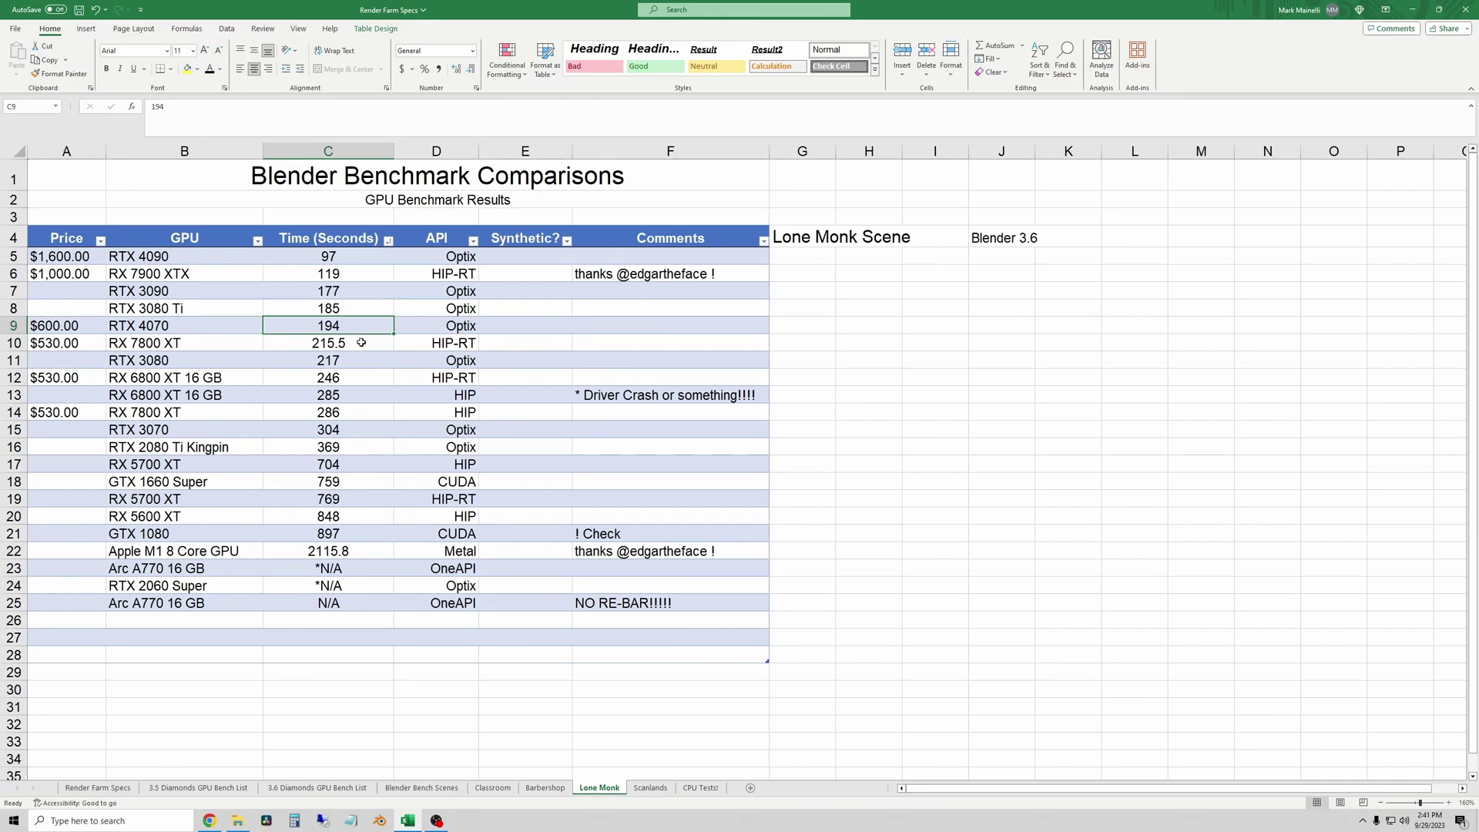
click(362, 429)
key(ctrl+Page_Down)
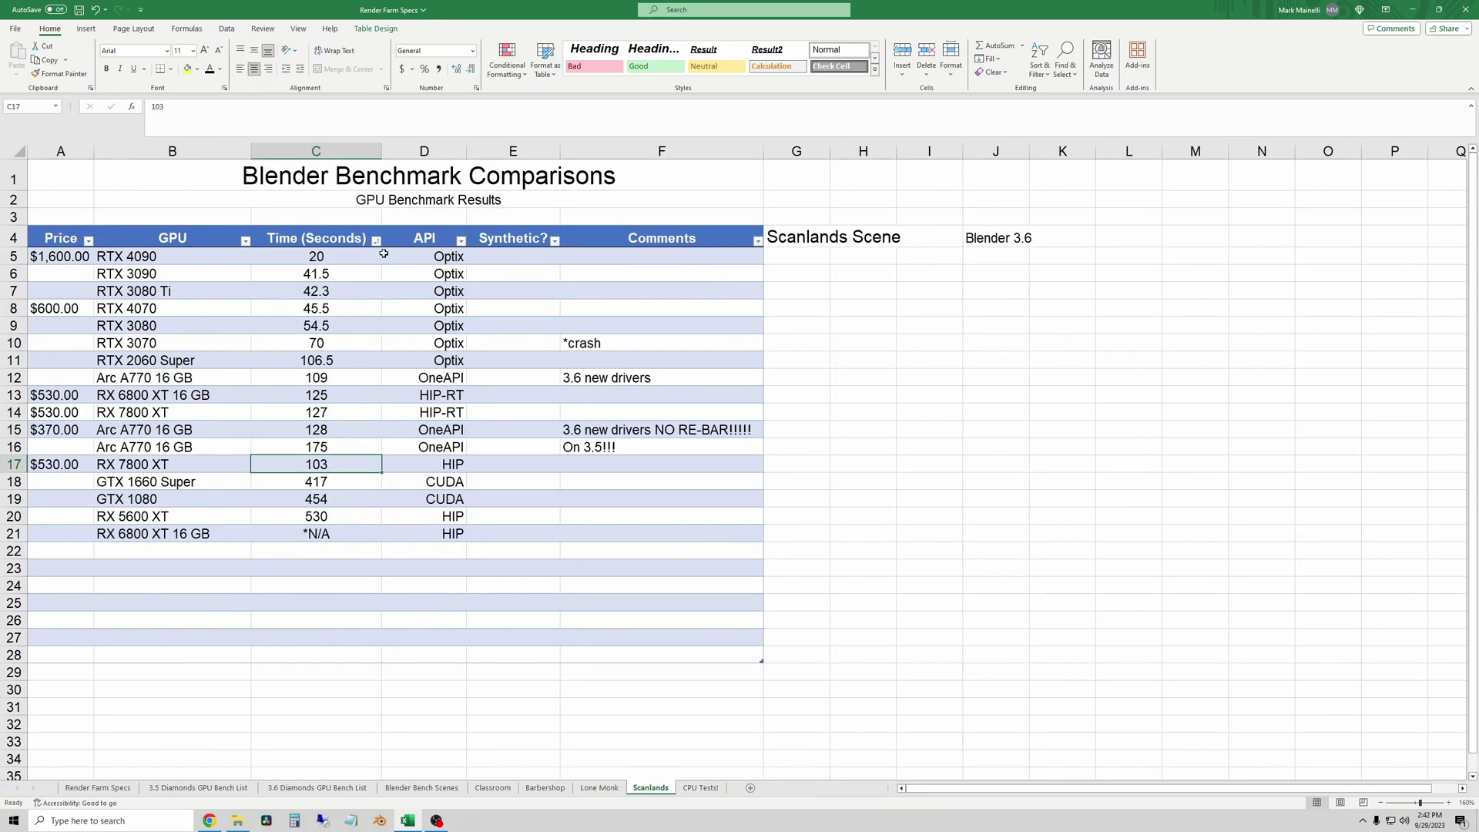
Sort the Scanlands results by time from smallest to largest
click(377, 241)
click(286, 257)
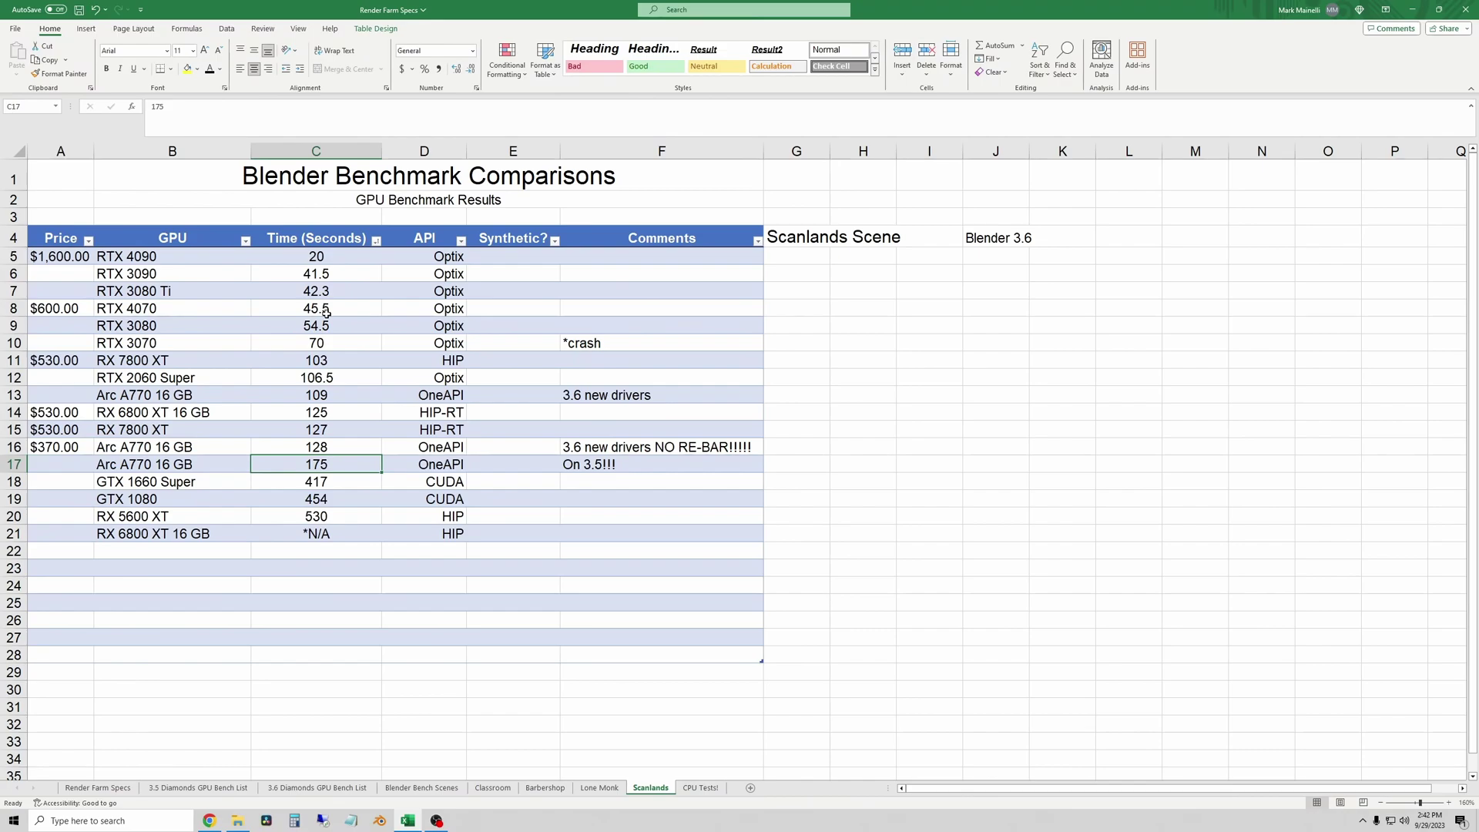
Compare the RX 7800 XT HIP time in the Scanlands sheet with the RX 6800 XT HIP-RT and RTX 4070 Optix times
click(340, 361)
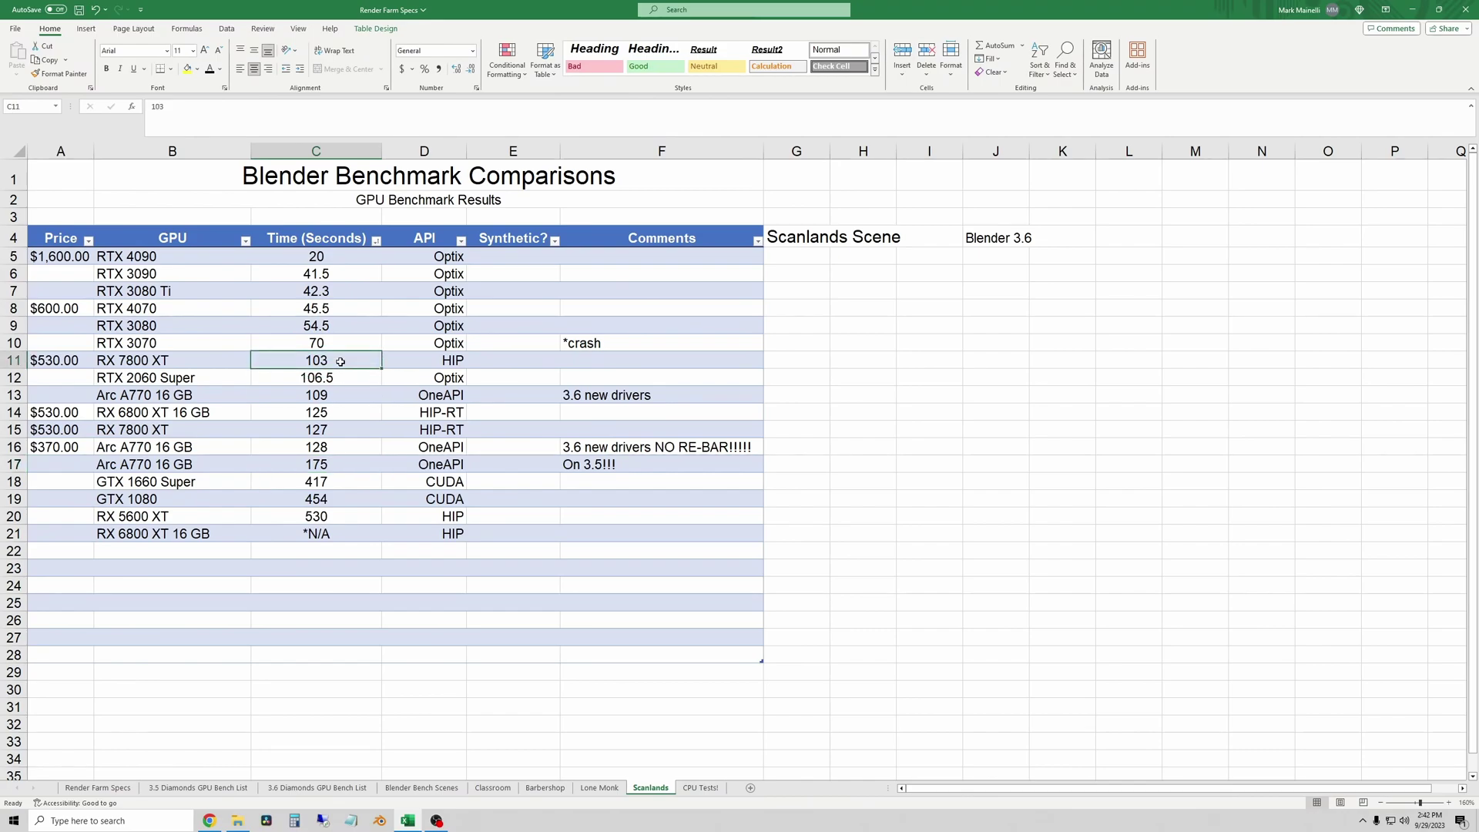
click(339, 412)
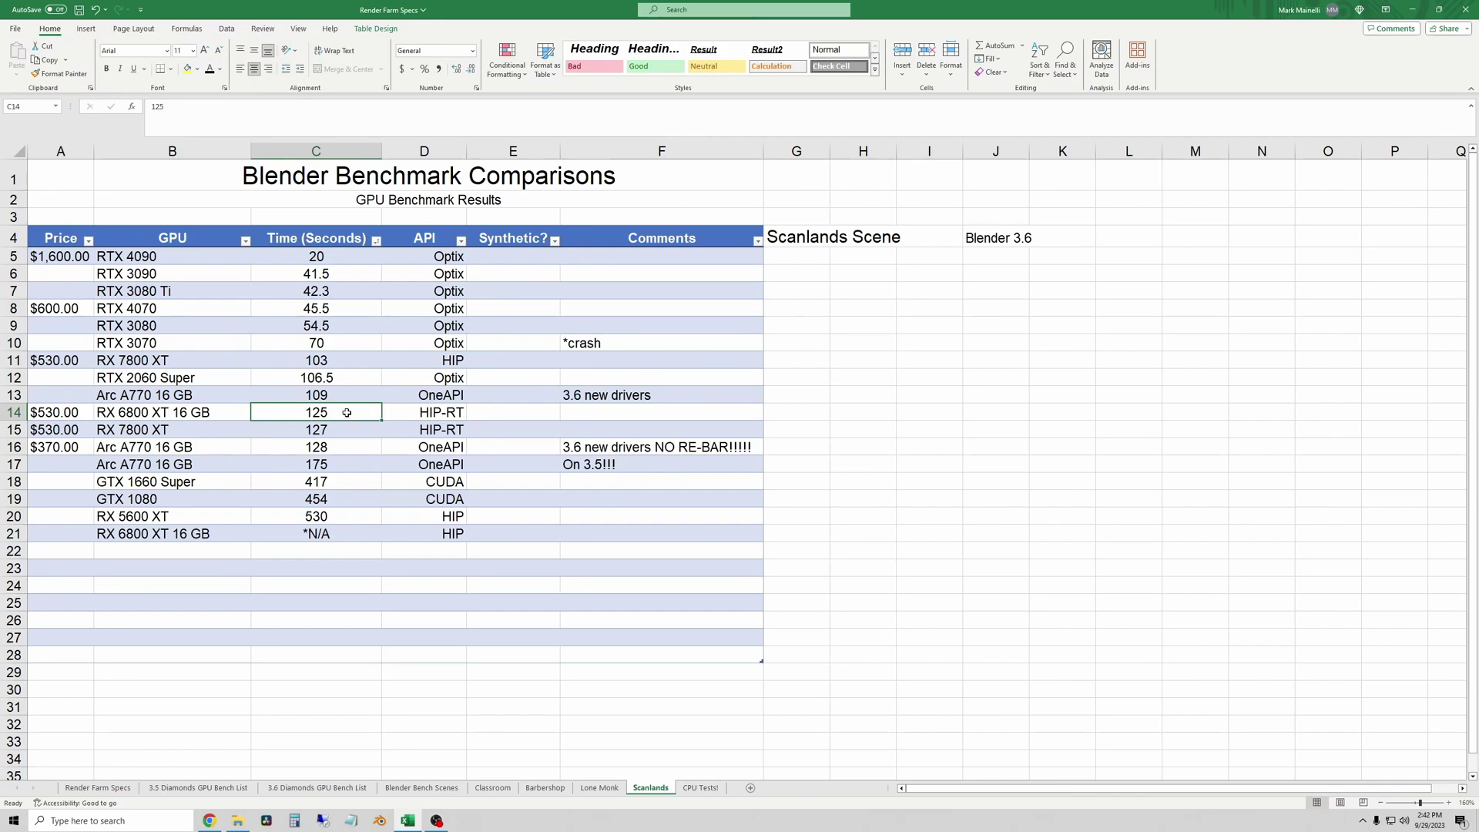
key(Up)
key(Up)
key(Up)
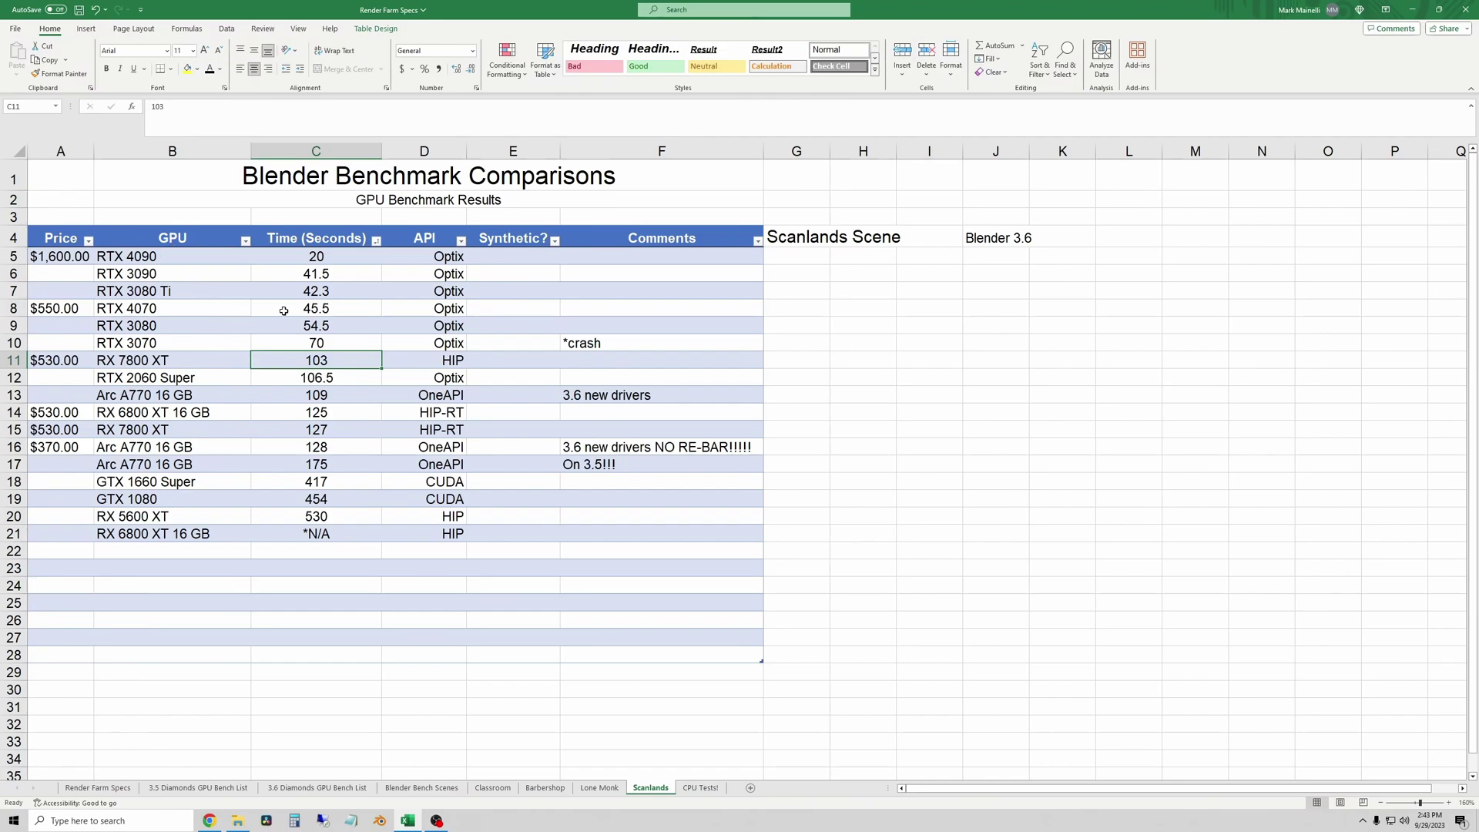
click(315, 309)
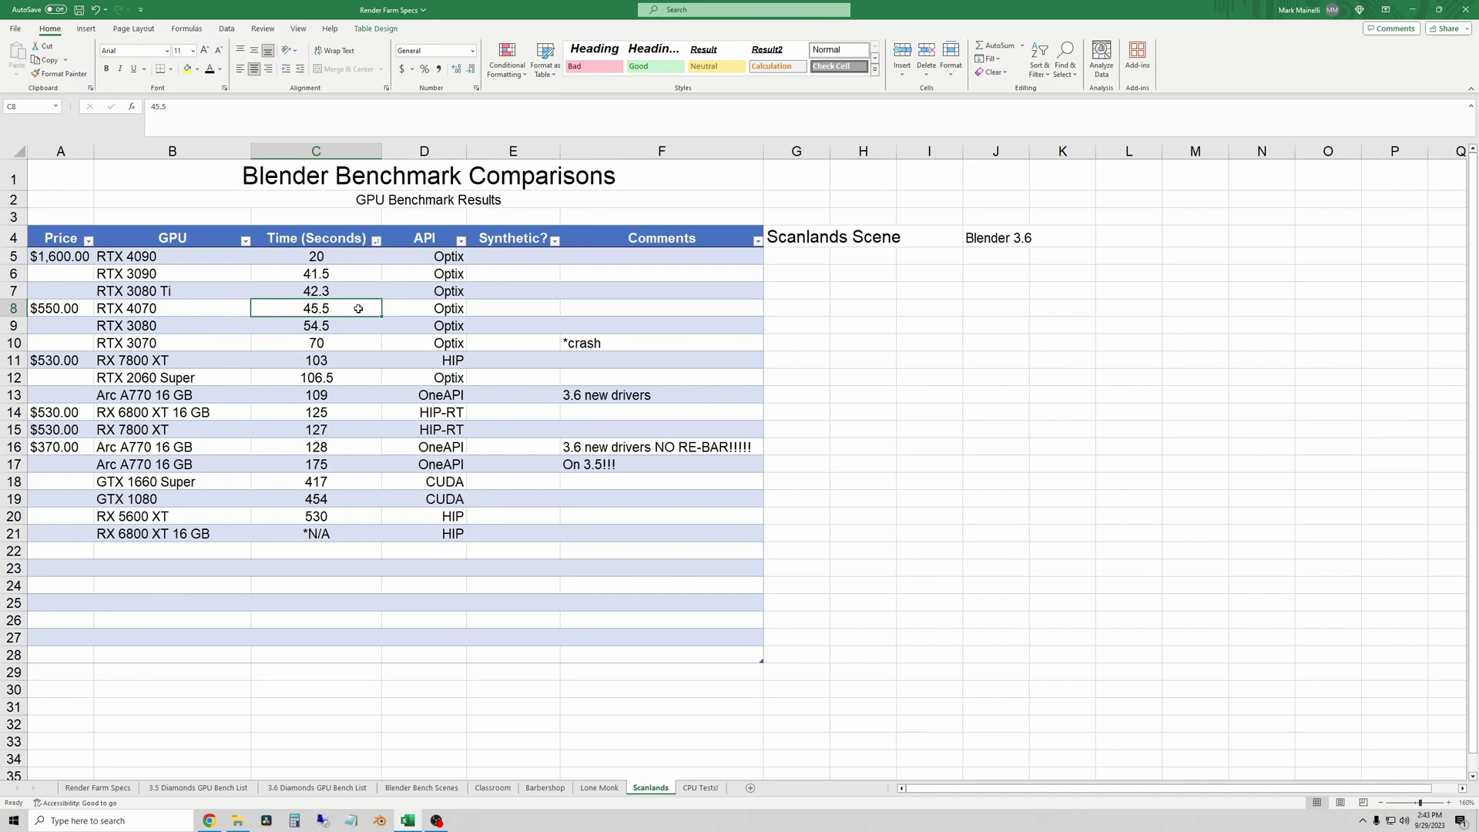
click(158, 308)
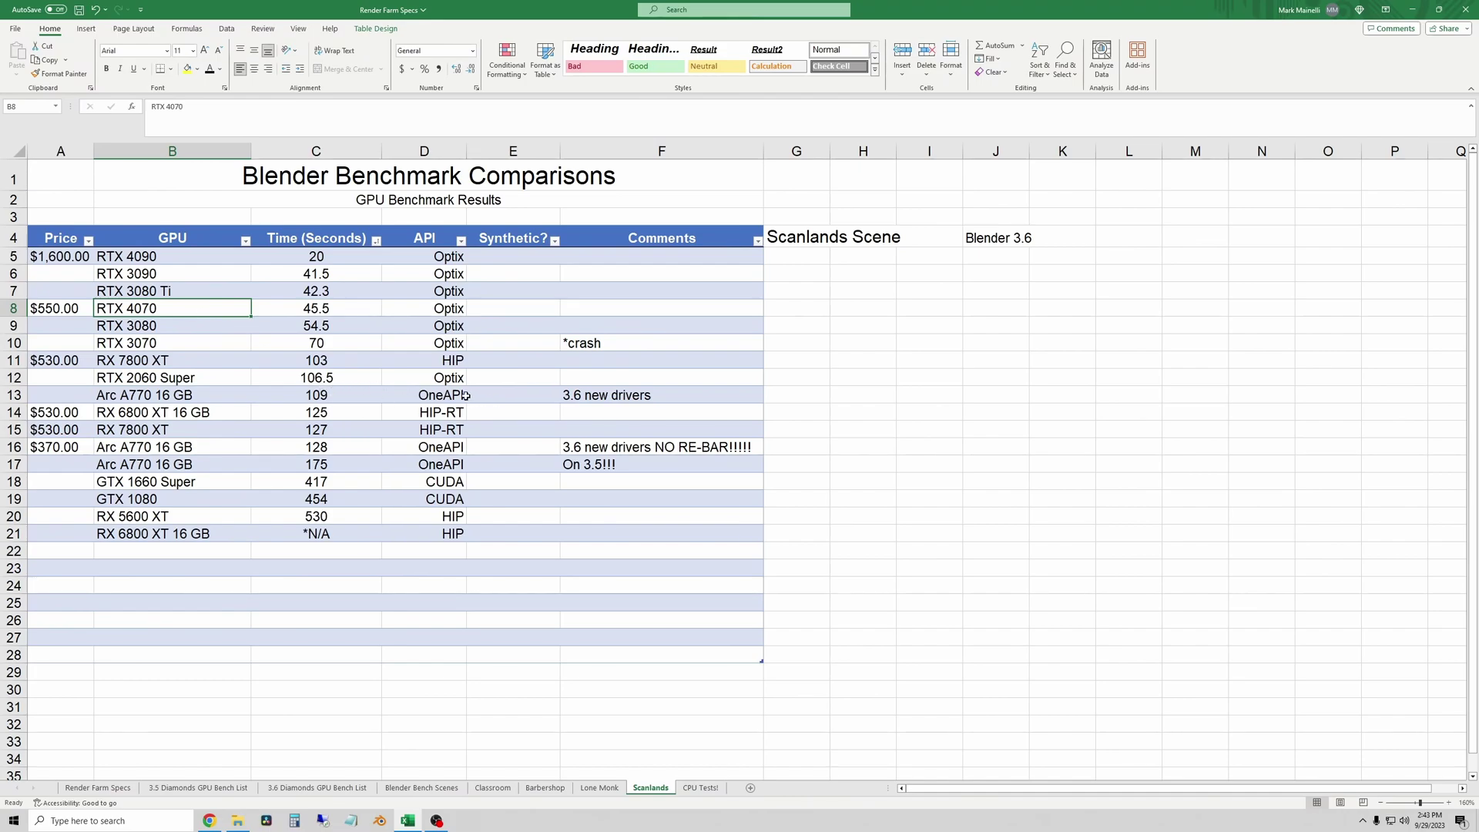
Open the CPU Tests! sheet and examine the light and heavy CPU fluid test tables, including the empty rows for further entries
key(ctrl+Page_Down)
click(920, 697)
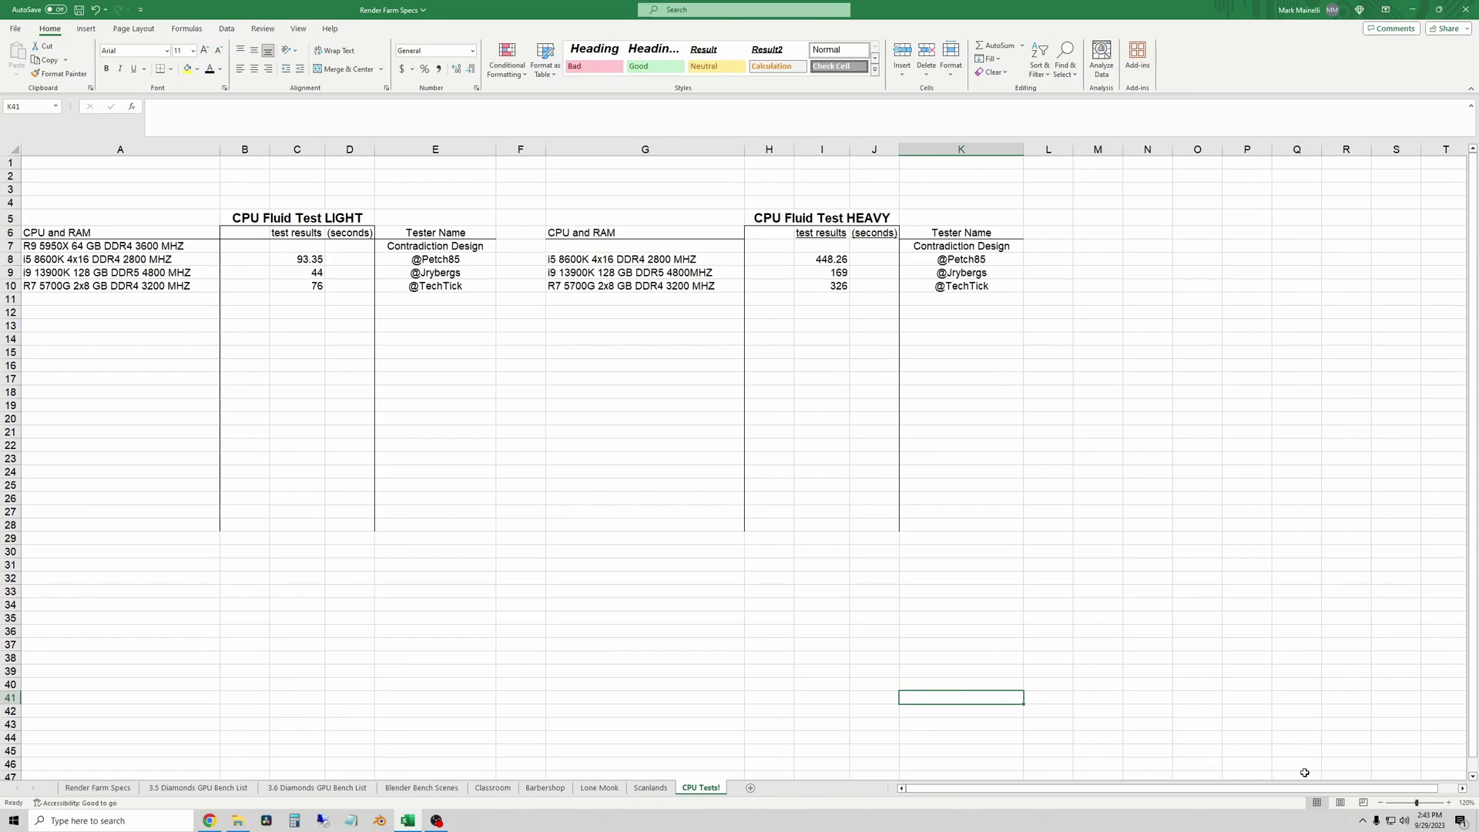
click(1448, 803)
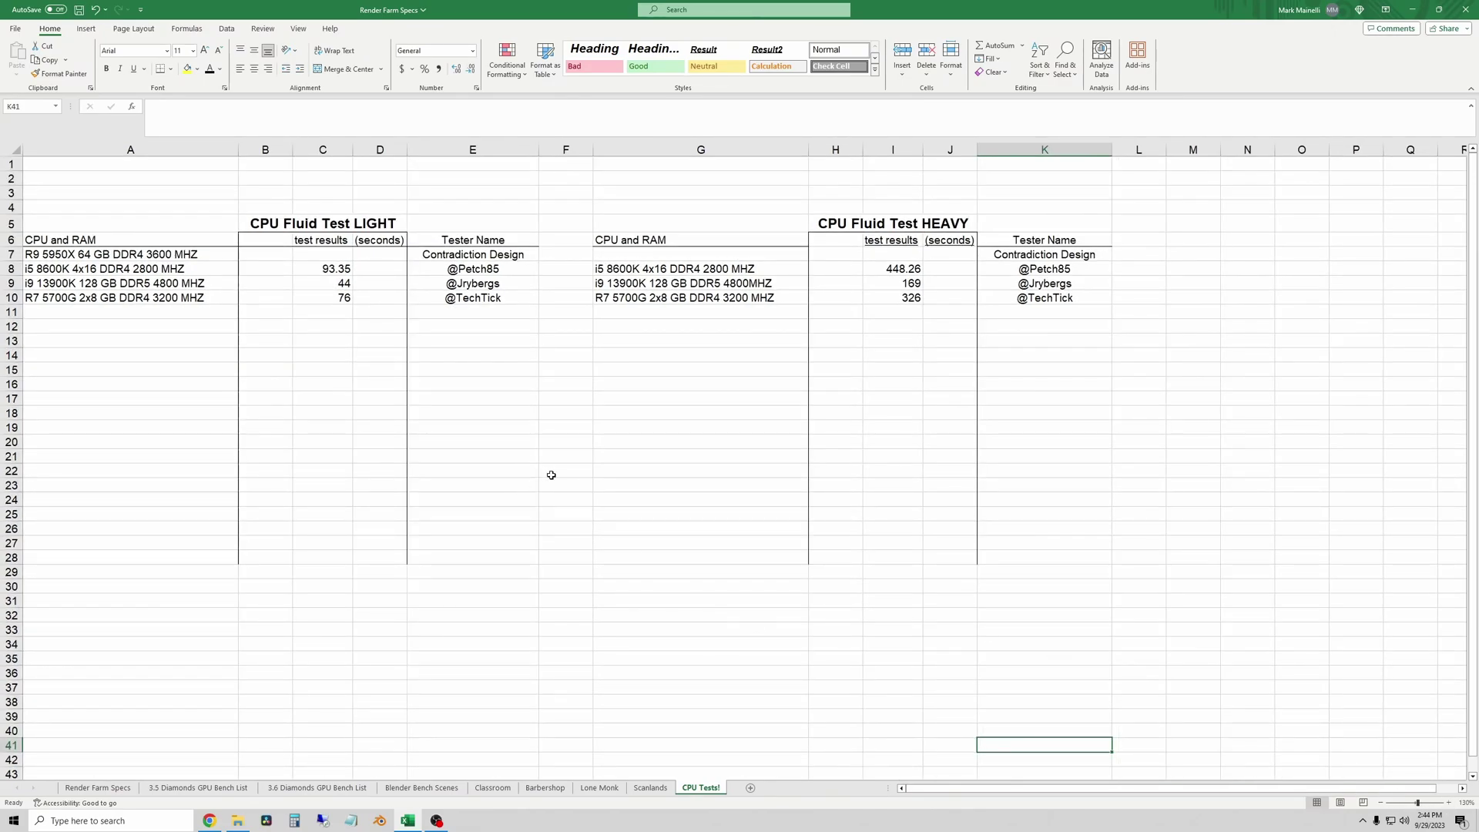
click(539, 453)
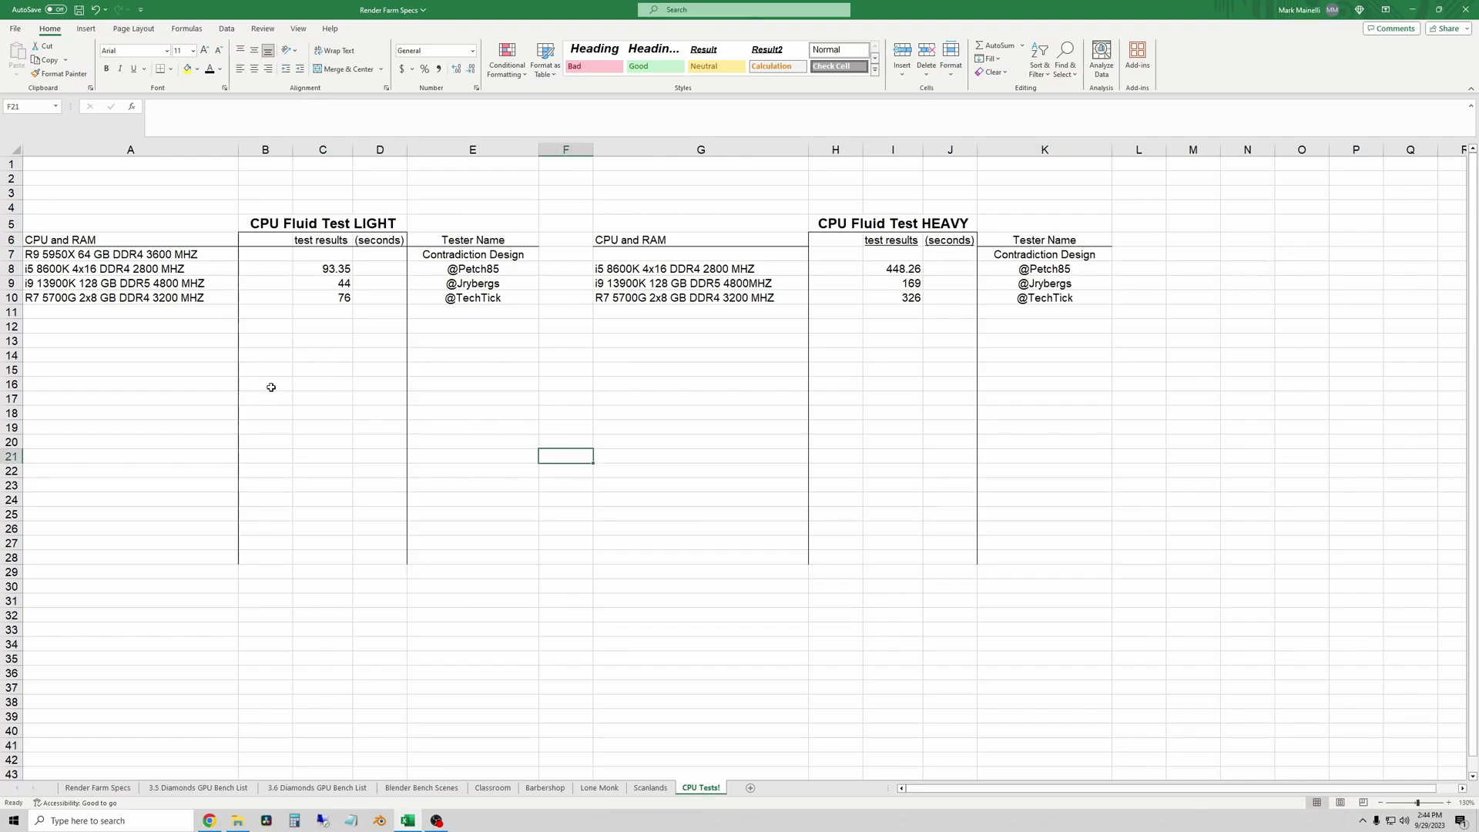
click(167, 339)
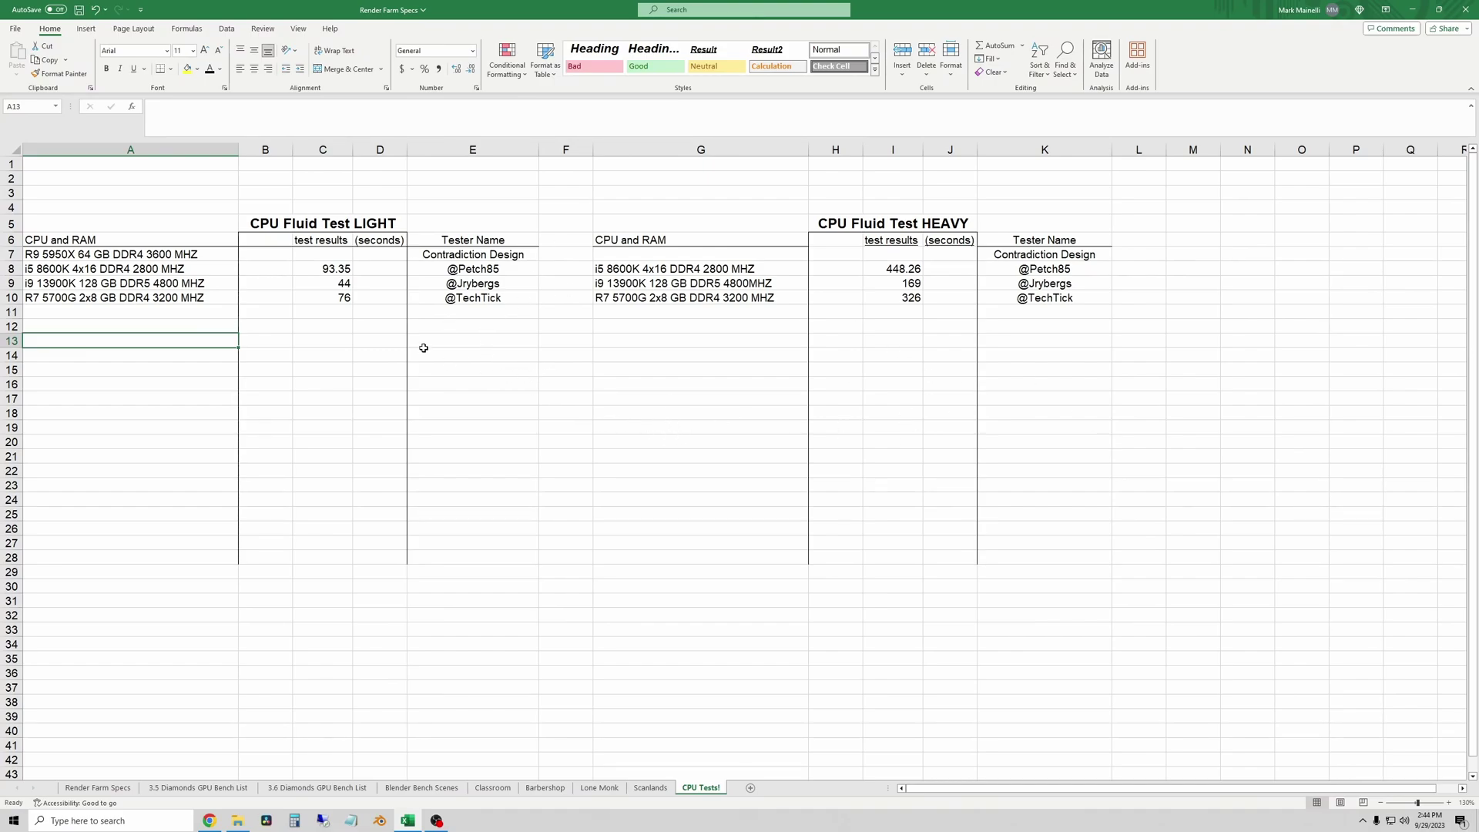
click(107, 328)
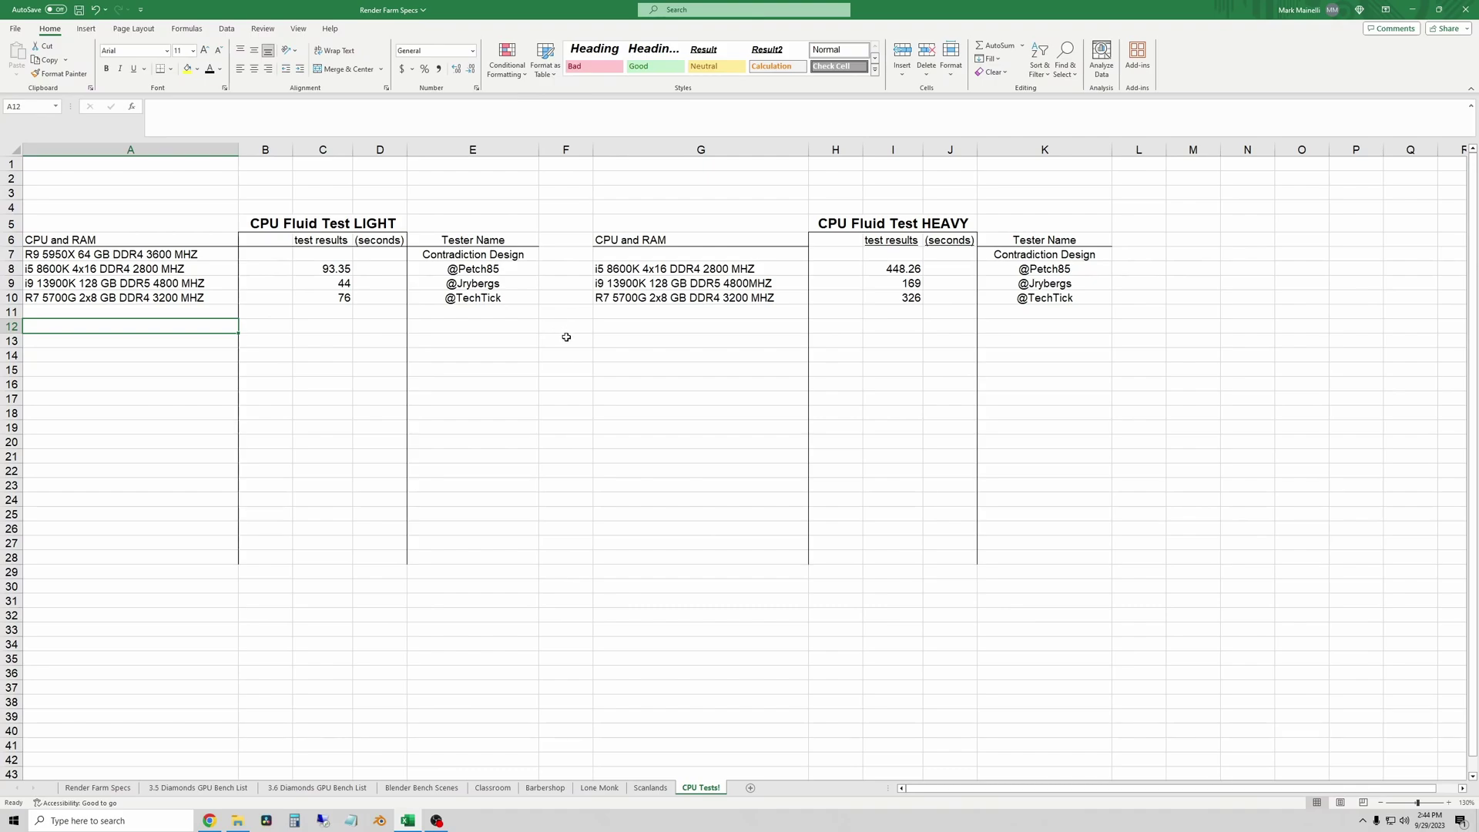
key(Down)
key(Down)
key(Down)
key(Down)
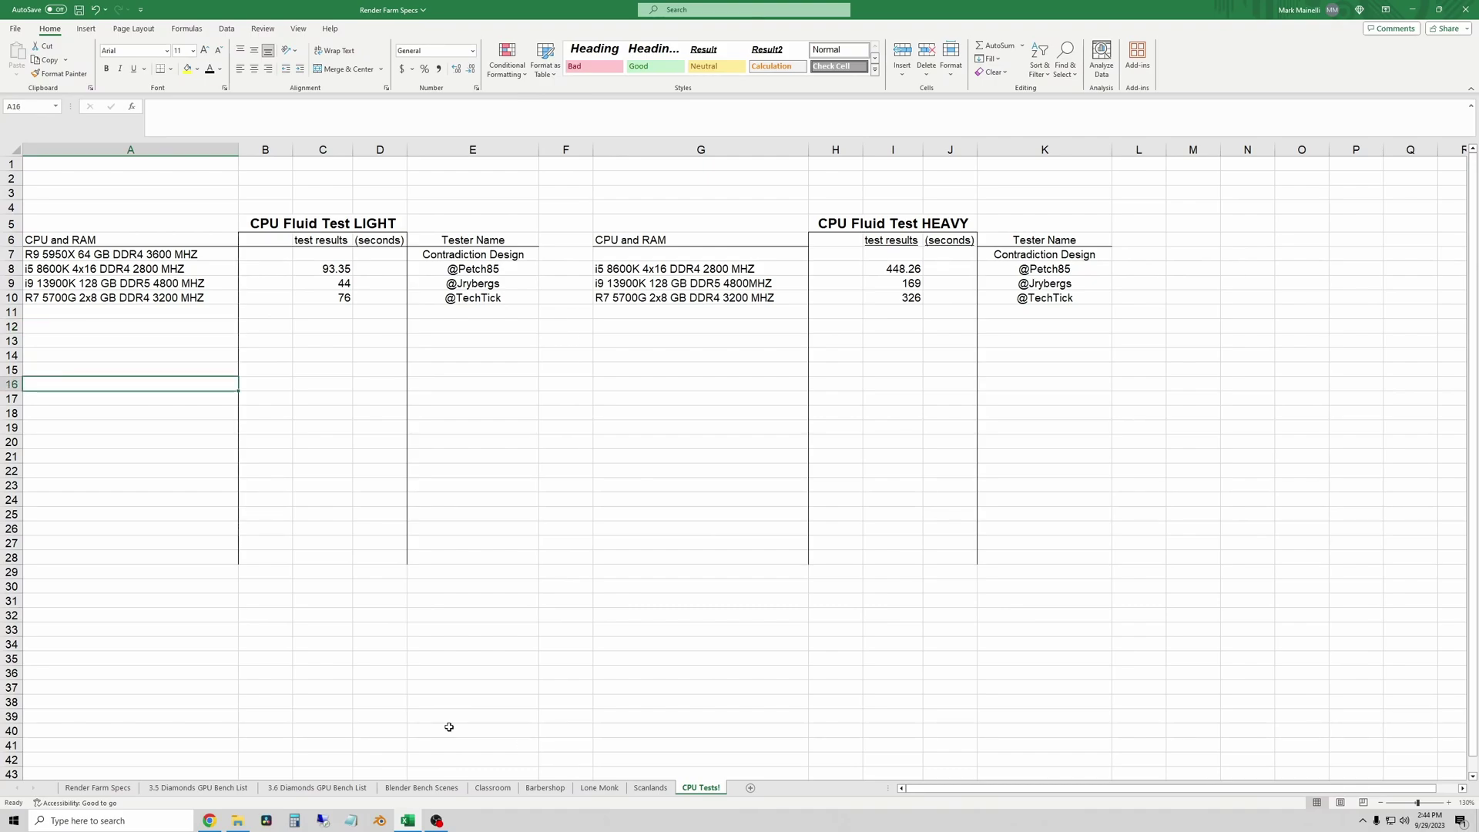
Return to the Classroom sheet and review the RX 7800 XT HIP-RT result
click(493, 789)
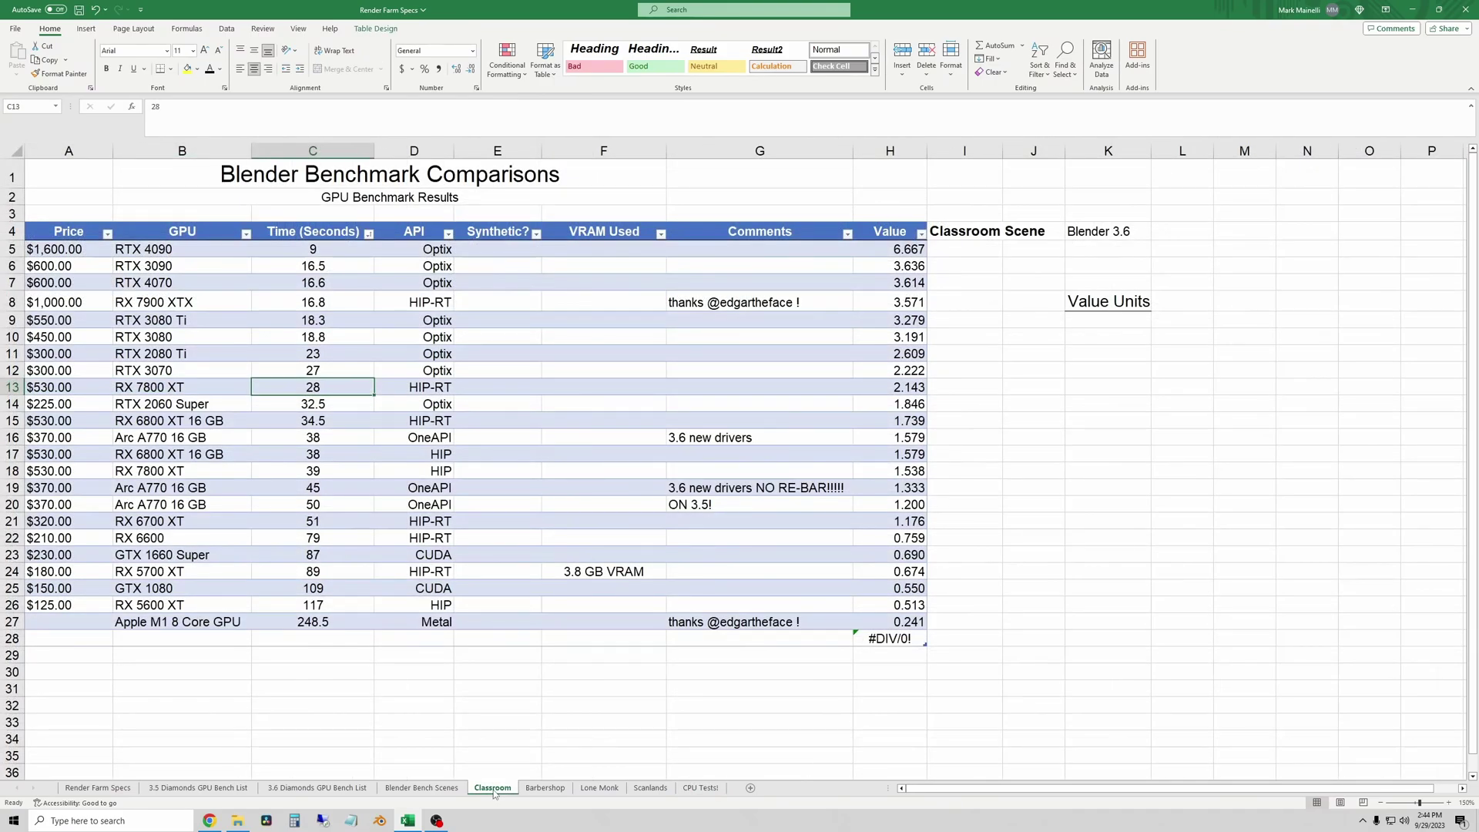
click(209, 384)
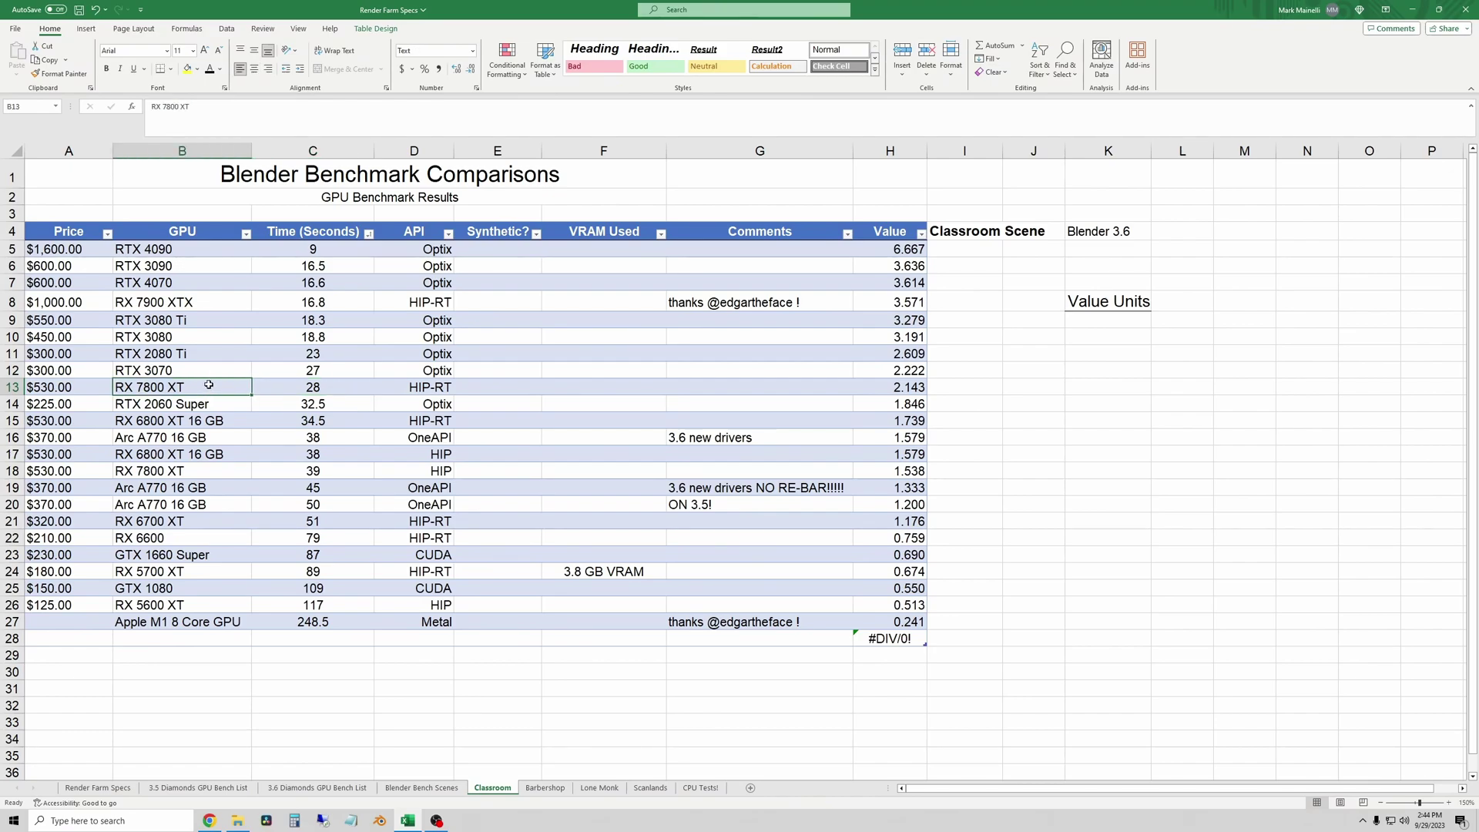
click(356, 389)
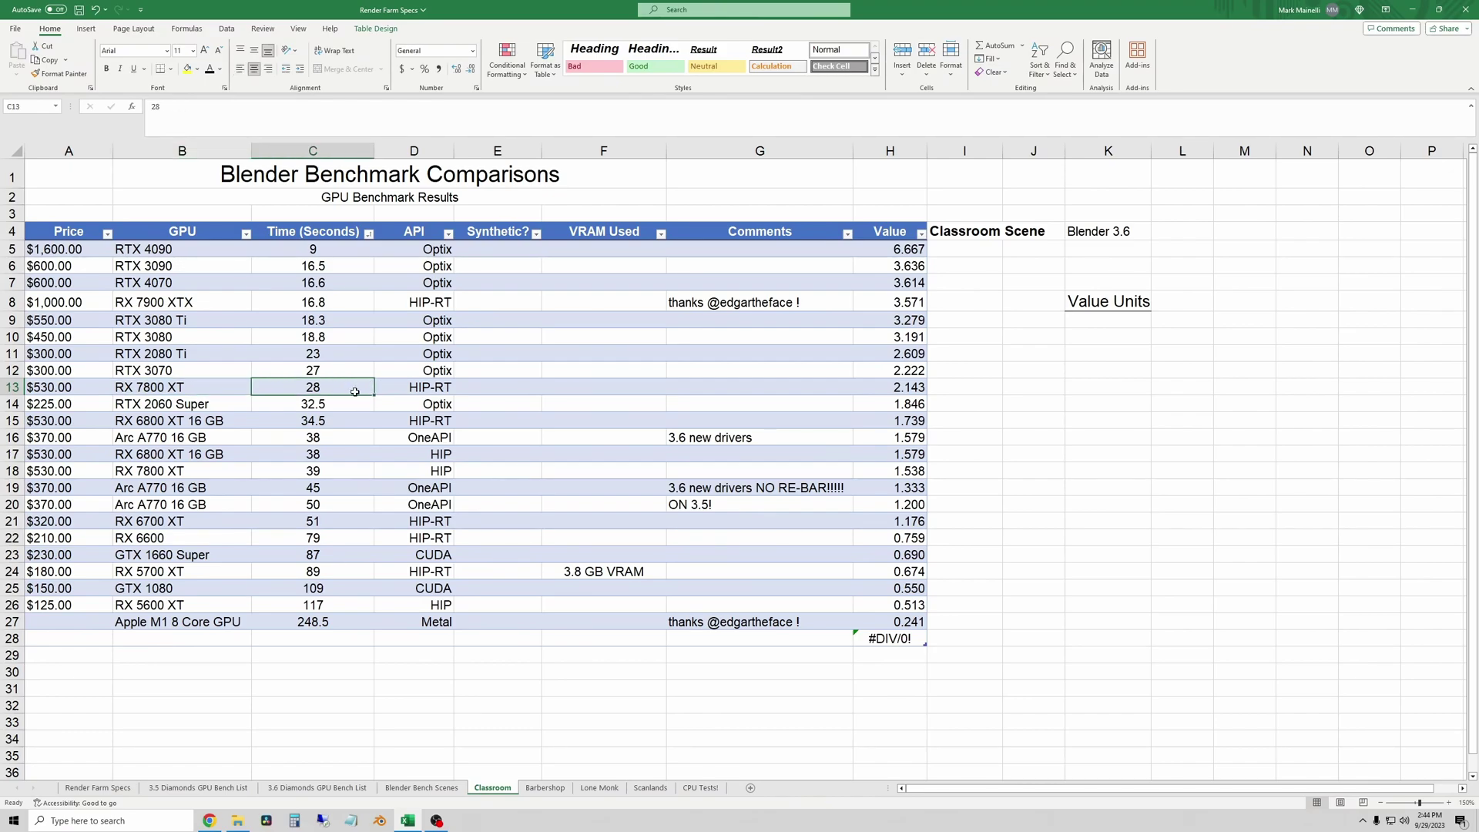
click(502, 722)
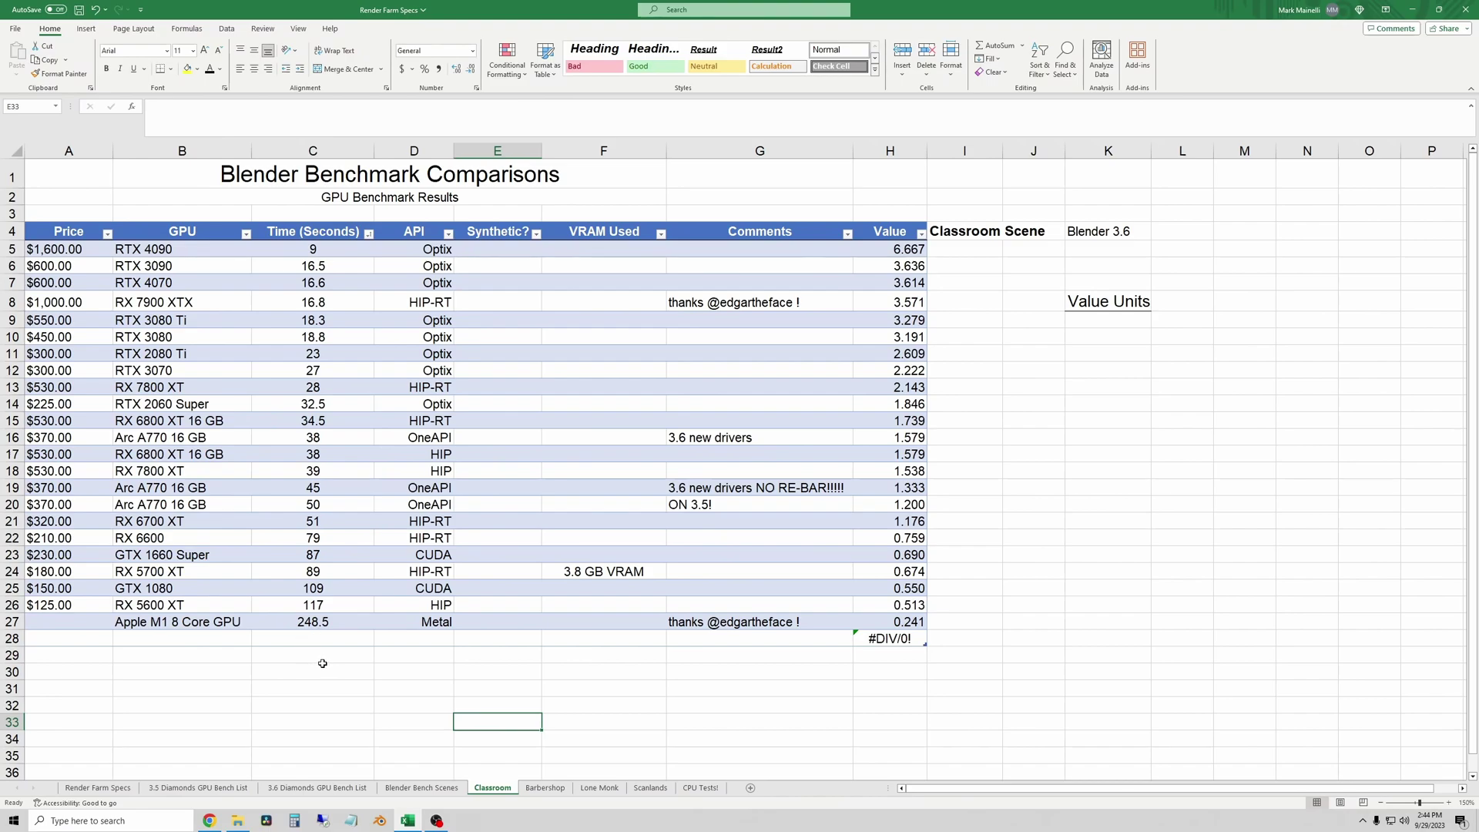
click(506, 709)
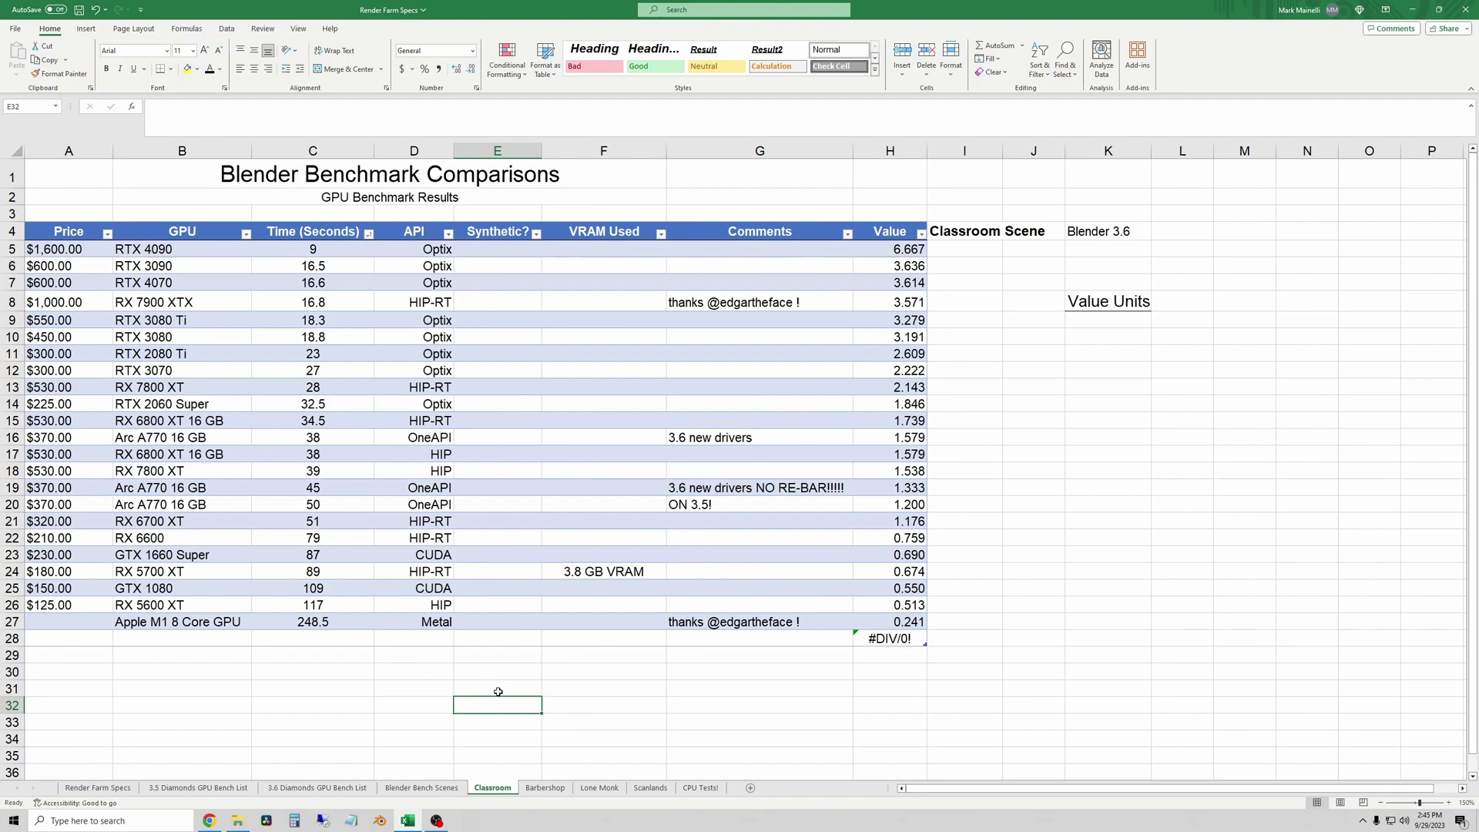
click(499, 690)
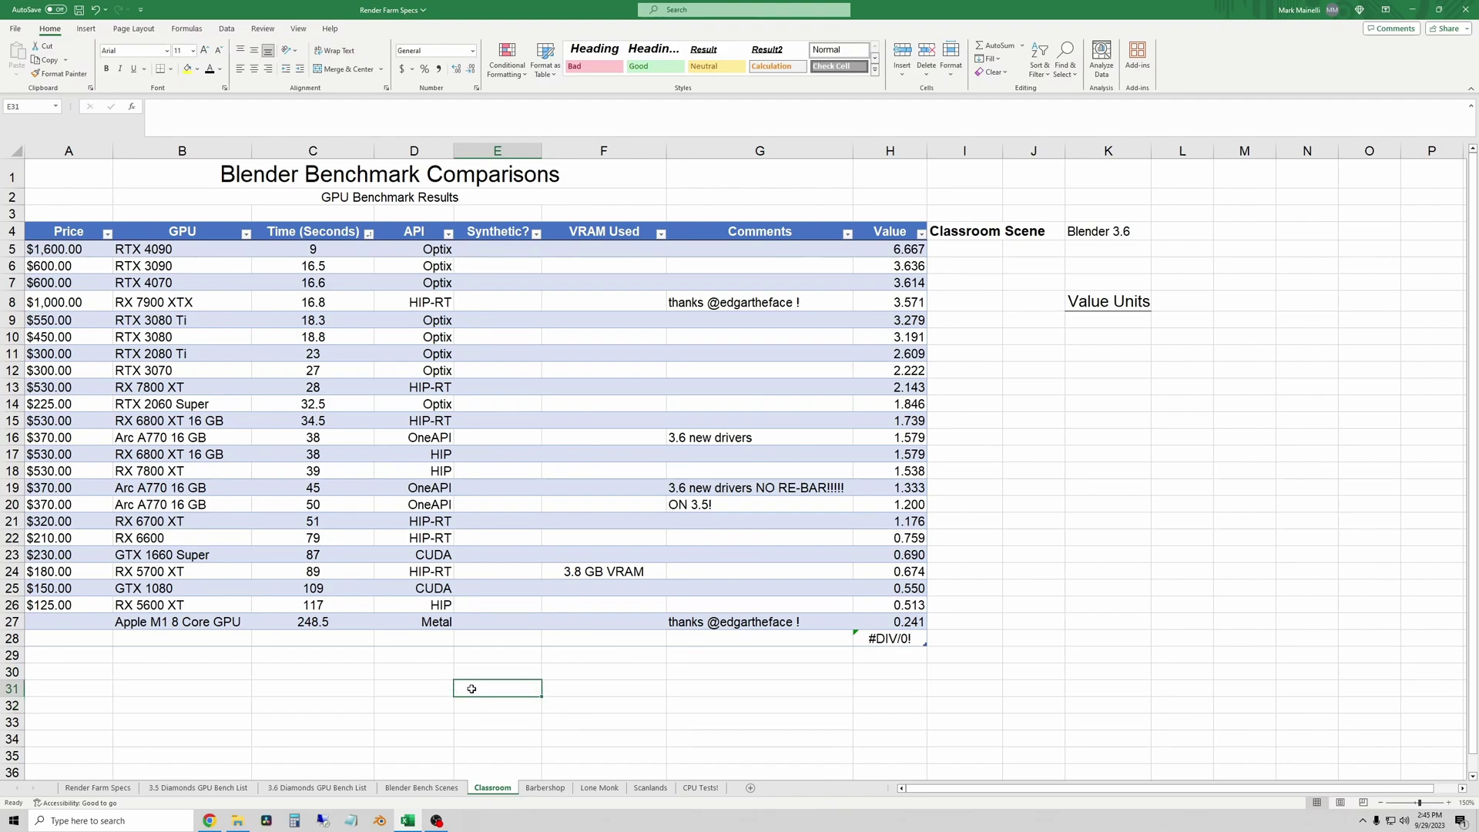